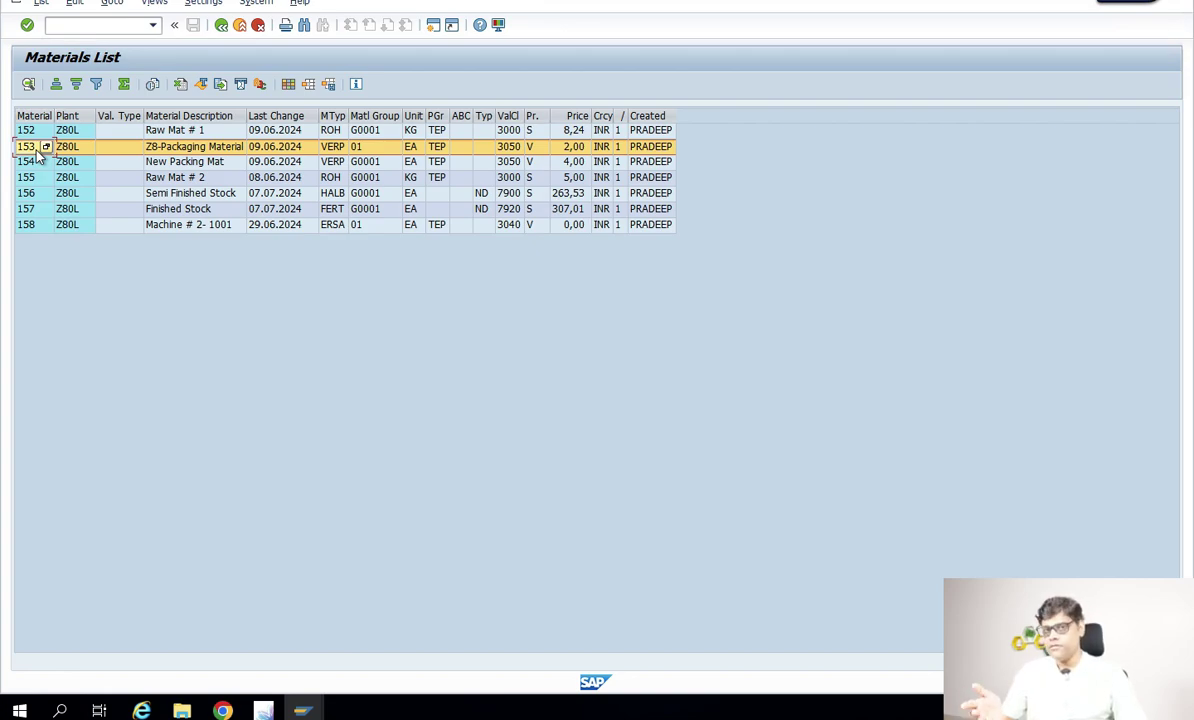
- In a new session, start the purchase order and pick supplier 13 Test Bus Partner
{"action": "left_click", "coordinate": [433, 25]}
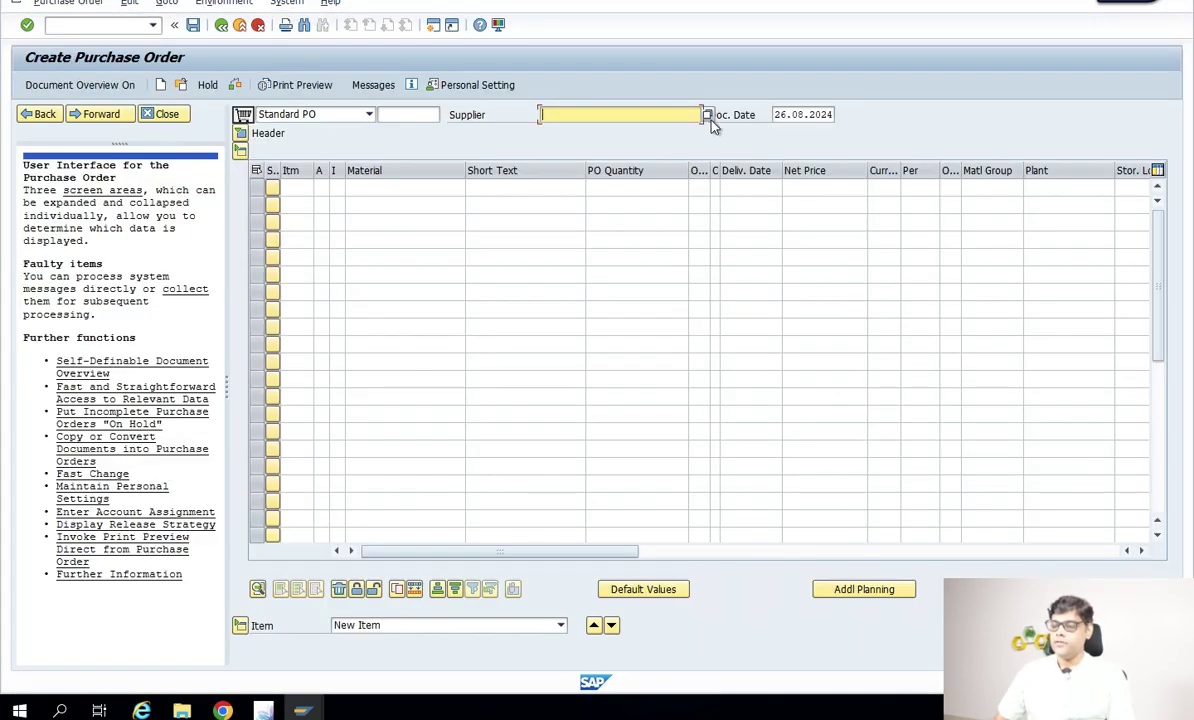
{"action": "left_click", "coordinate": [707, 116]}
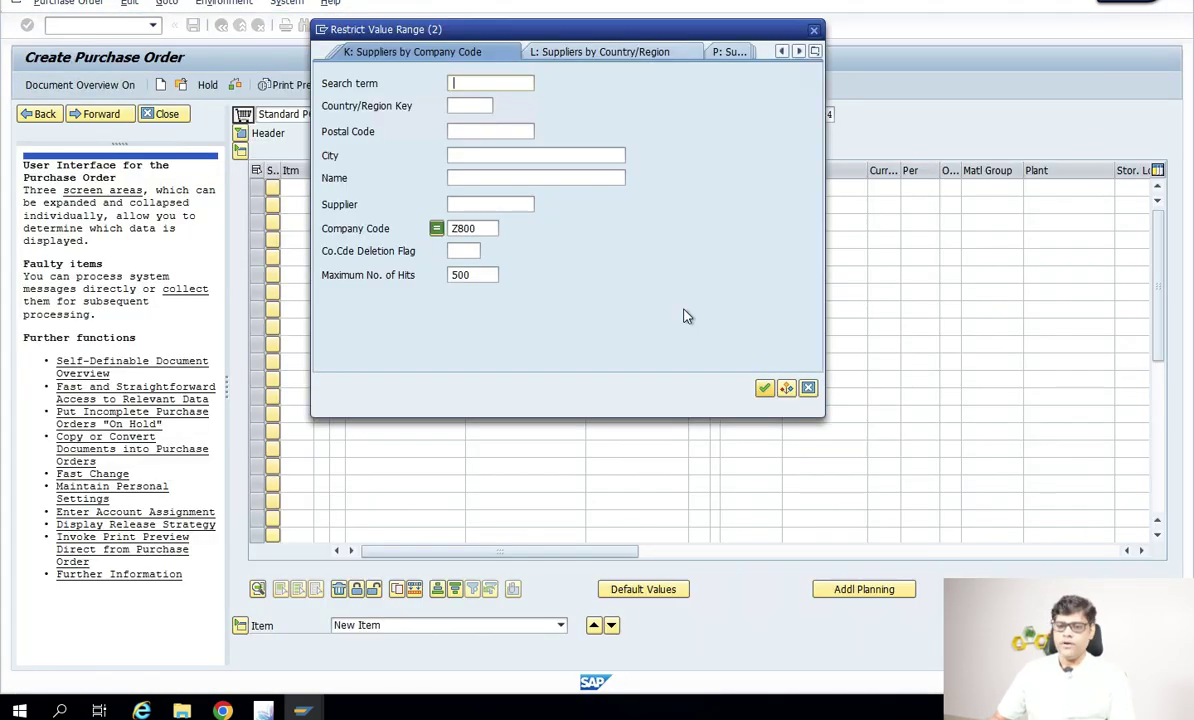
{"action": "key", "text": "Return"}
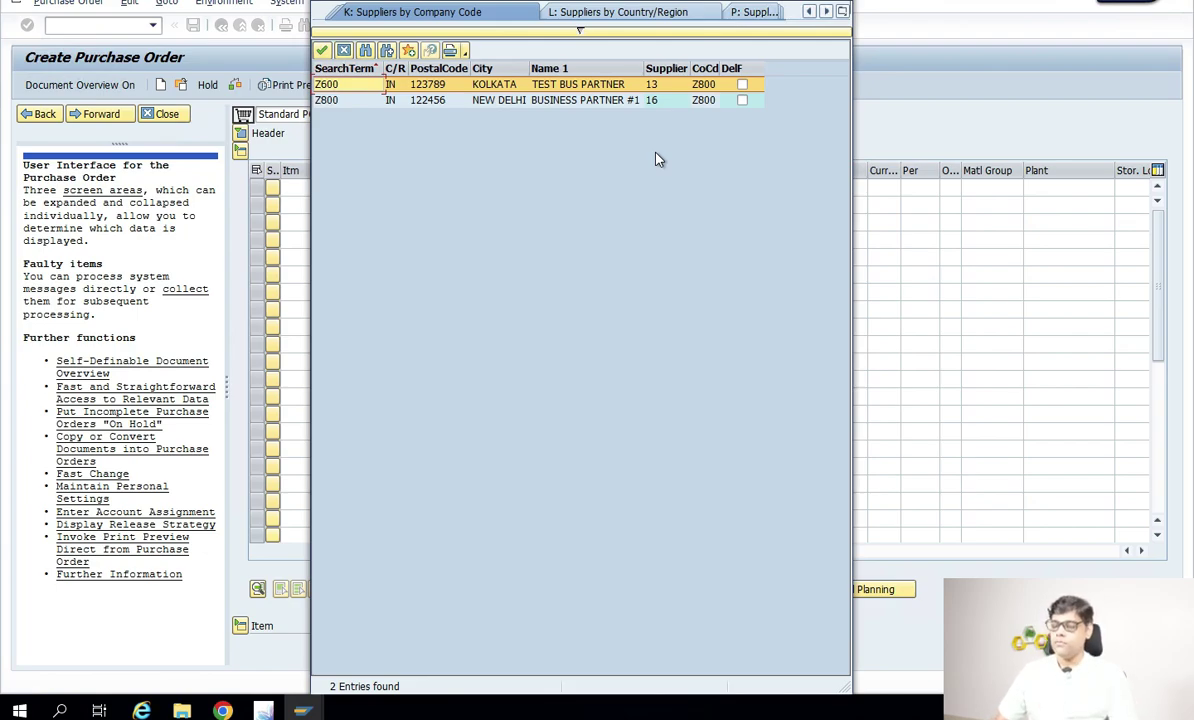
{"action": "double_click", "coordinate": [522, 88]}
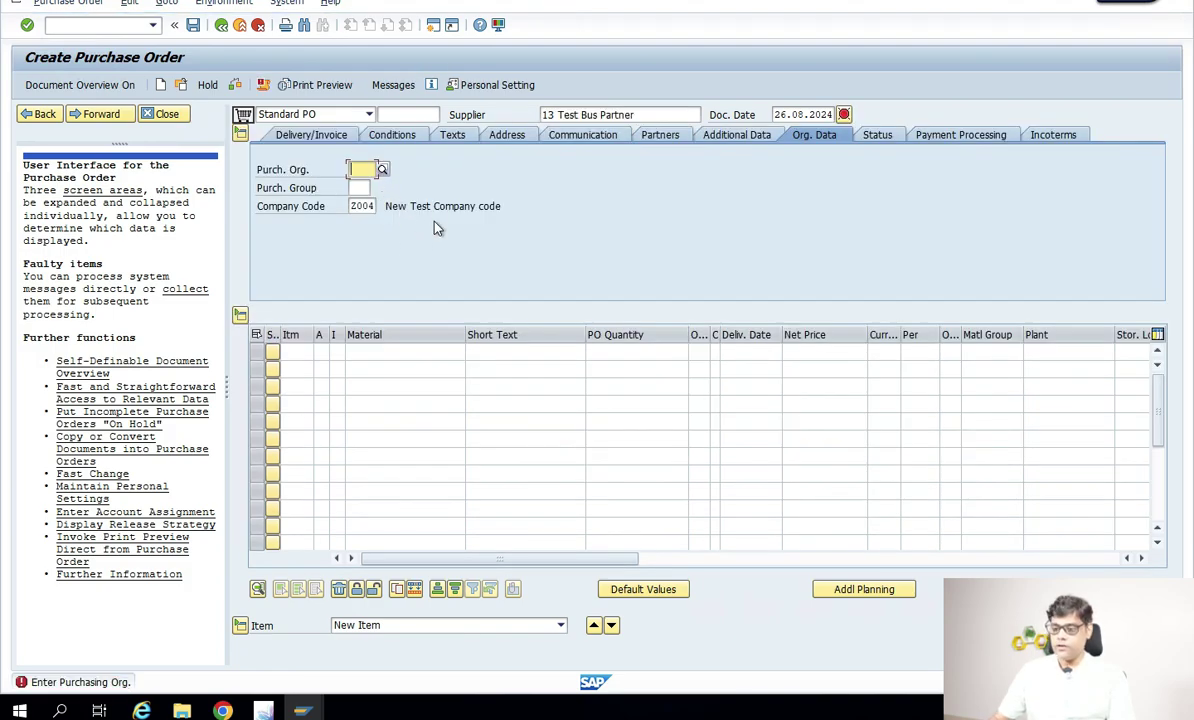
- Enter purchasing org Z80P, purchasing group TEP and company code Z800 in the org data
{"action": "type", "text": "z80"}
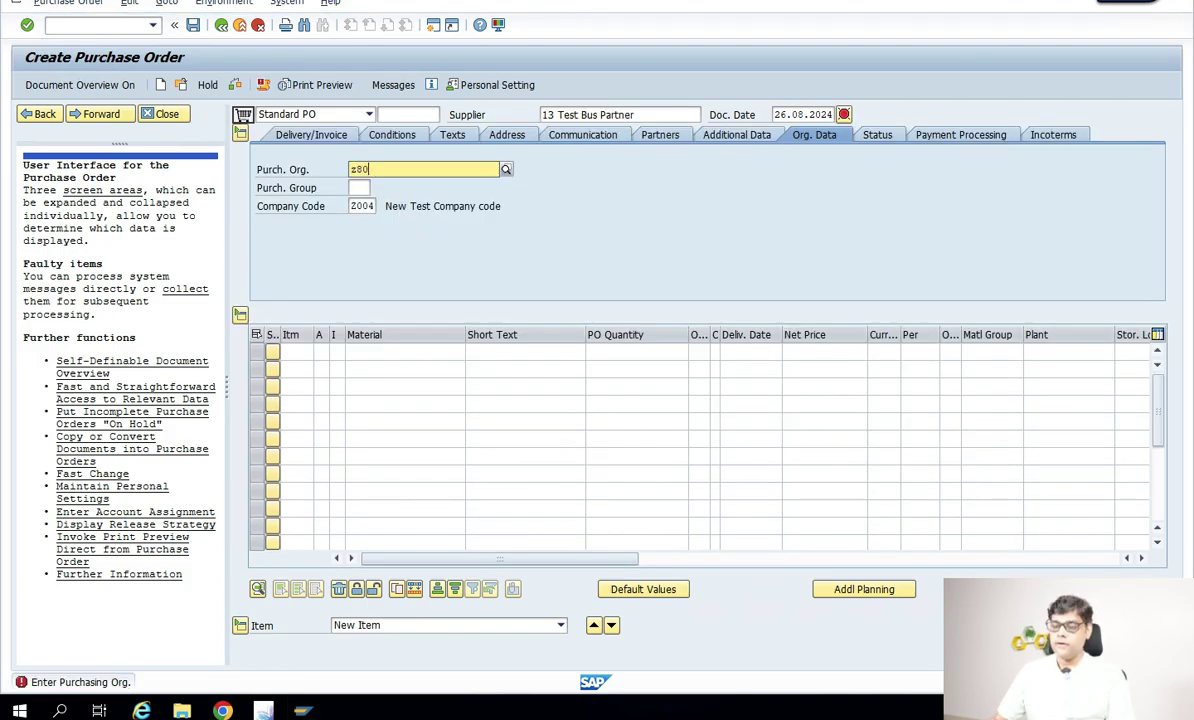
{"action": "left_click", "coordinate": [378, 206]}
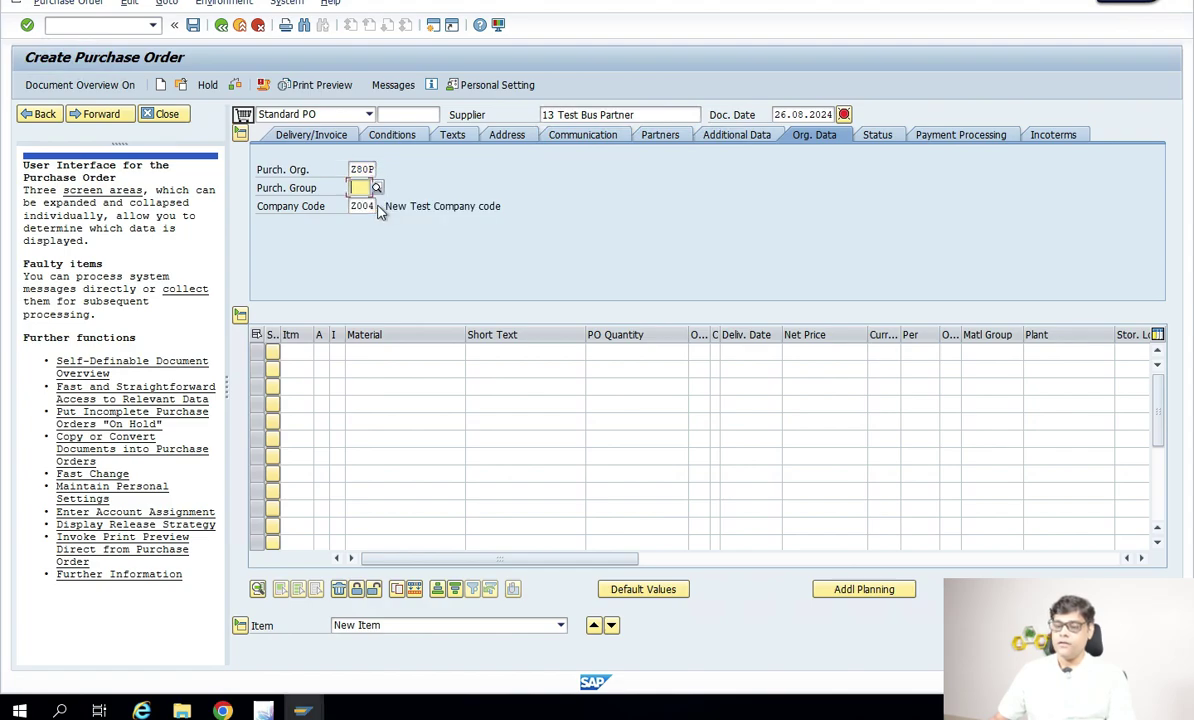
{"action": "type", "text": "tep"}
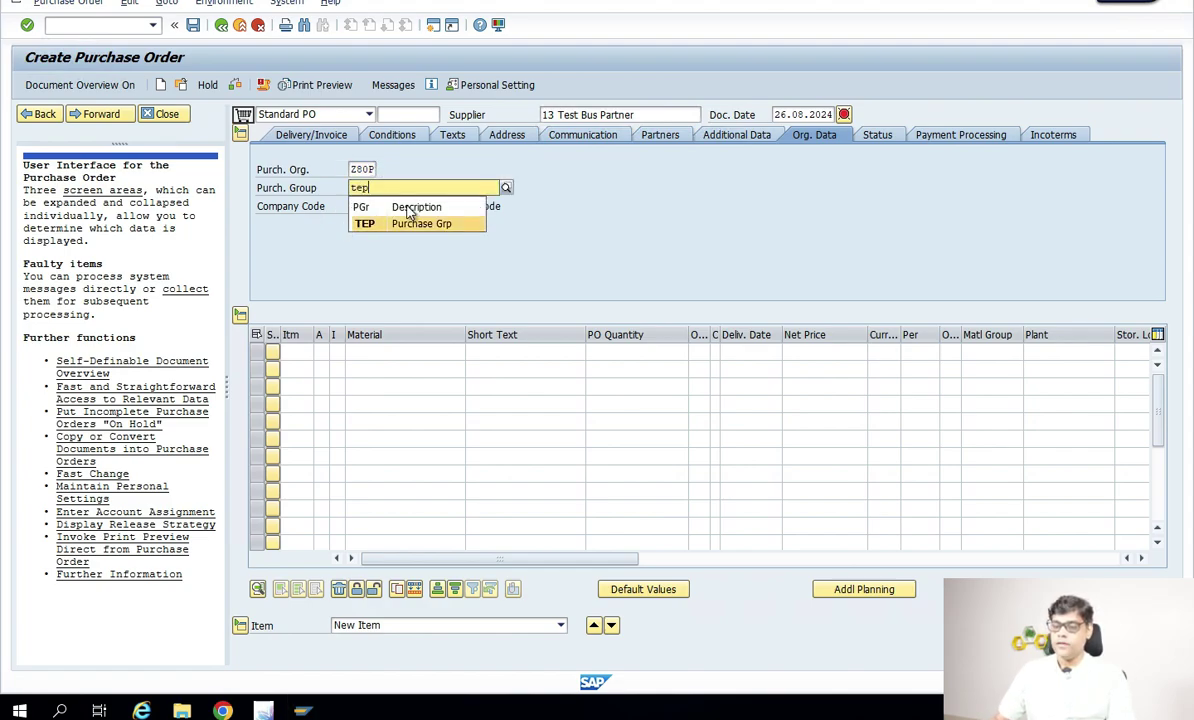
{"action": "left_click", "coordinate": [379, 224]}
{"action": "type", "text": "z800"}
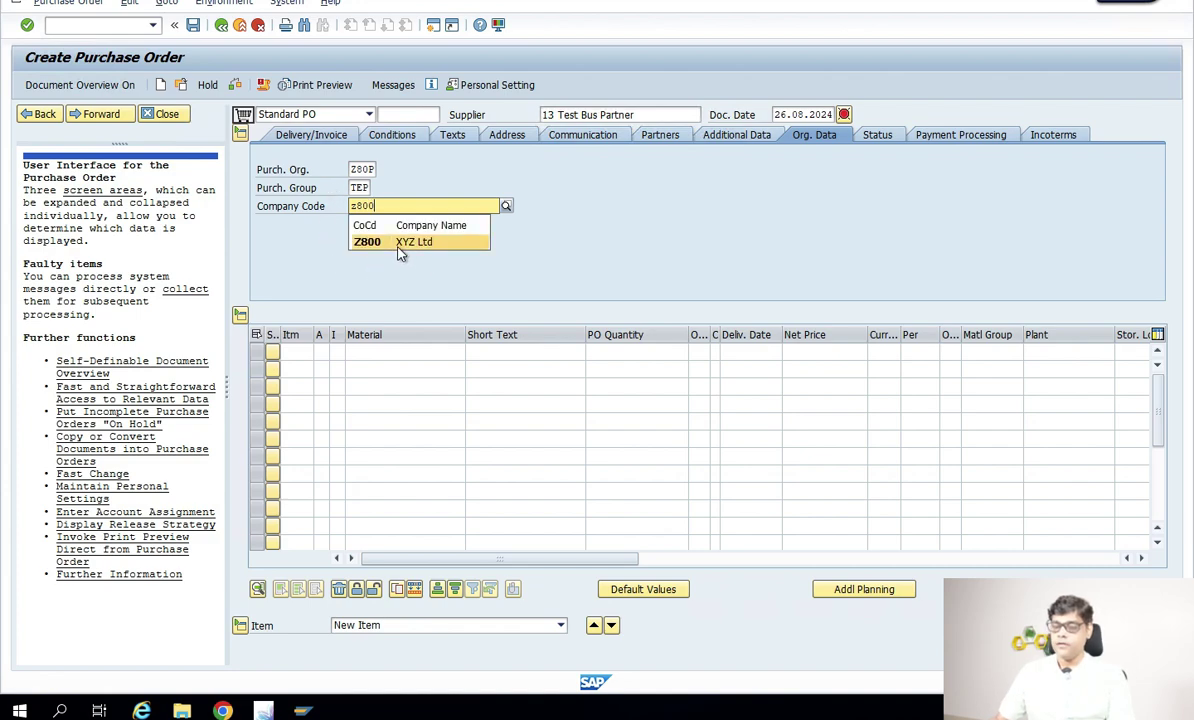
{"action": "left_click", "coordinate": [338, 226]}
- Start item 10 and bring the Materials List window forward
{"action": "left_click", "coordinate": [295, 349]}
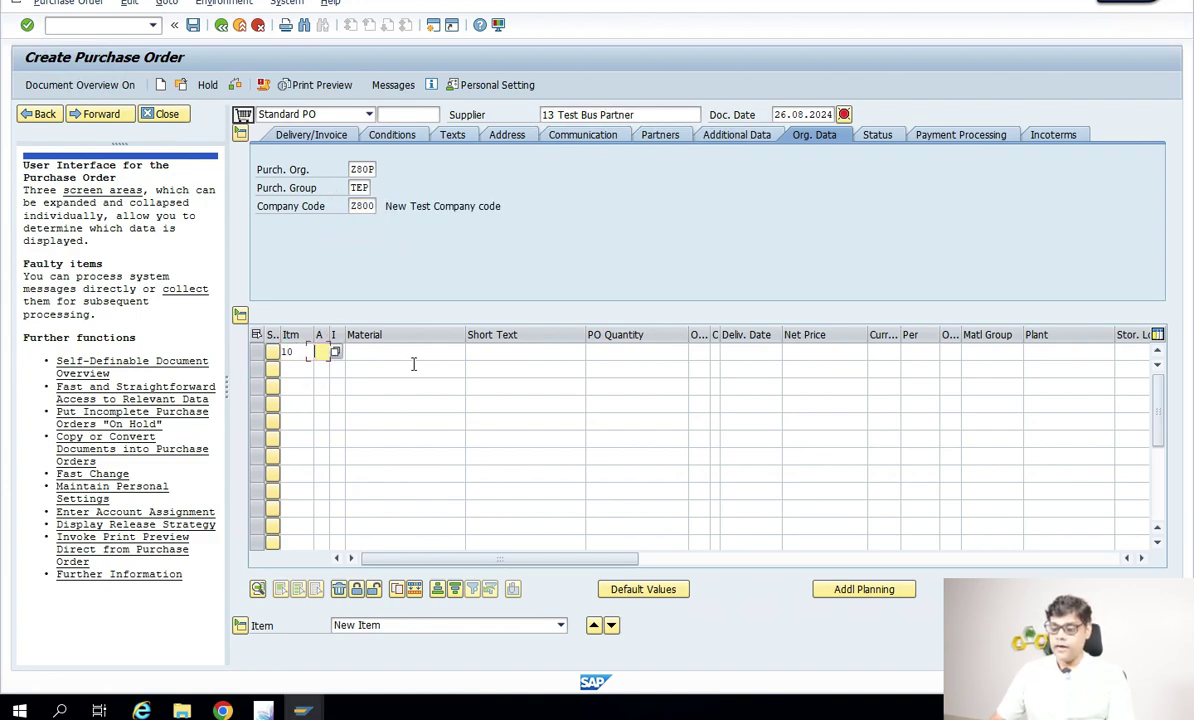
{"action": "left_click", "coordinate": [405, 351]}
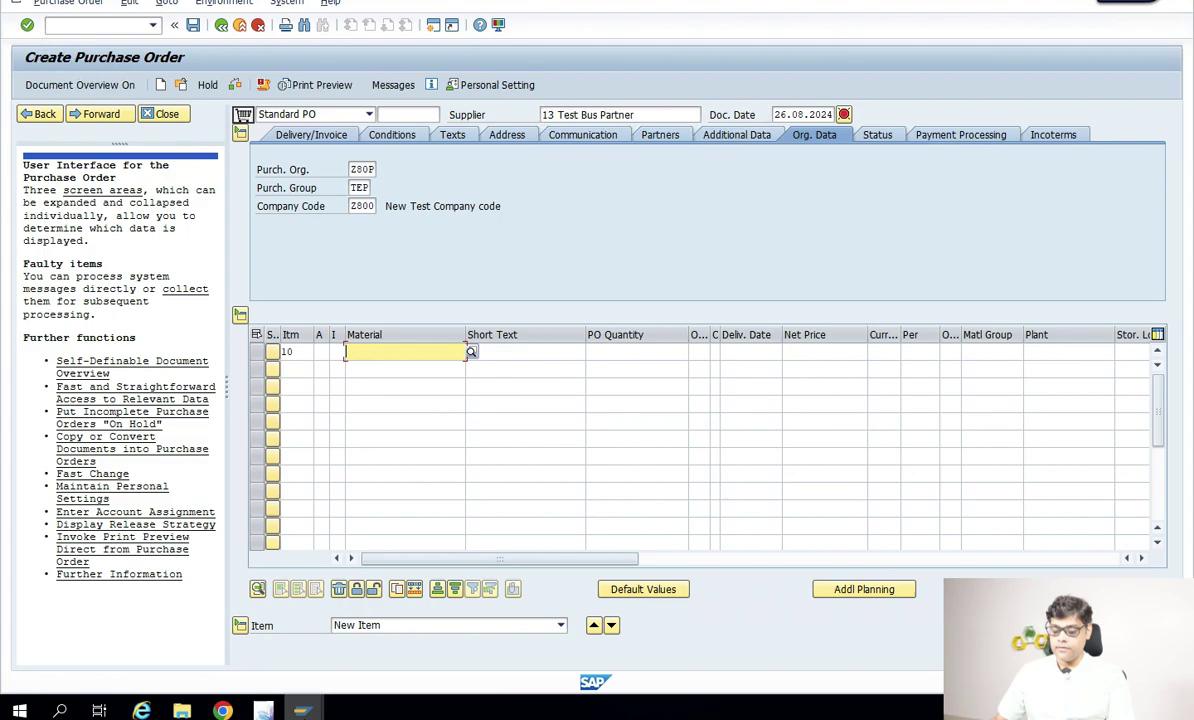
{"action": "mouse_move", "coordinate": [263, 710]}
{"action": "left_click", "coordinate": [325, 661]}
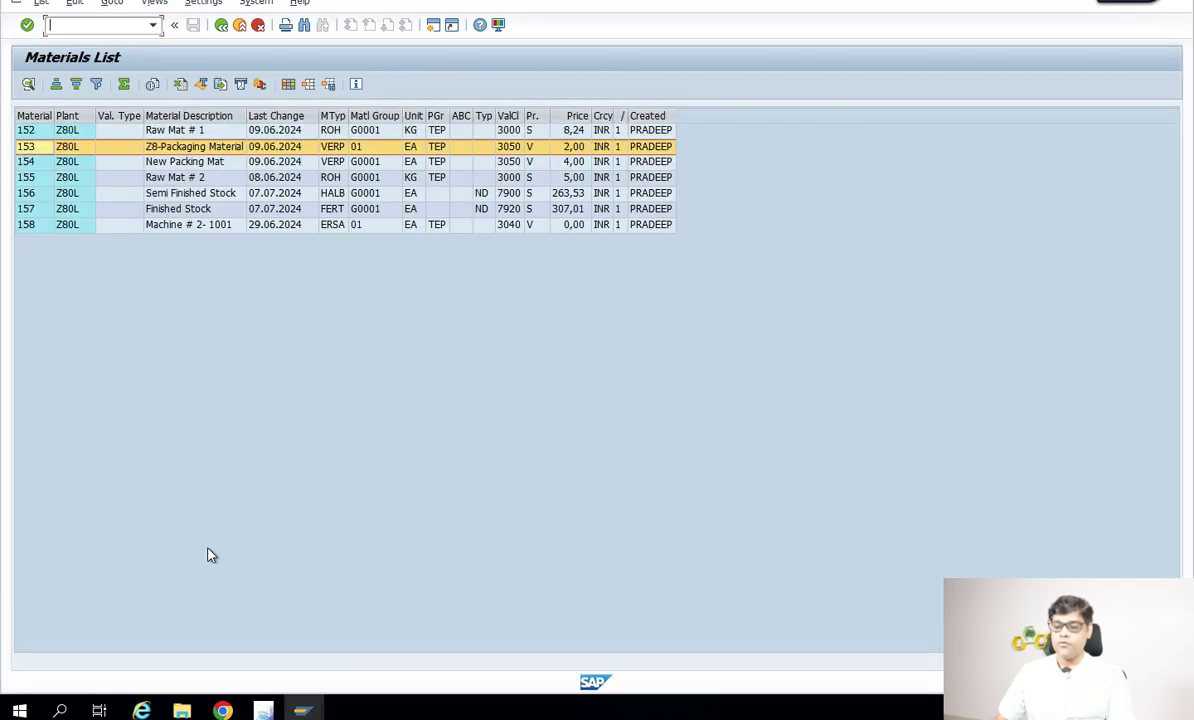
- Back in the order, enter material 153 with quantity 100 for item 10
{"action": "mouse_move", "coordinate": [303, 710]}
{"action": "left_click", "coordinate": [476, 622]}
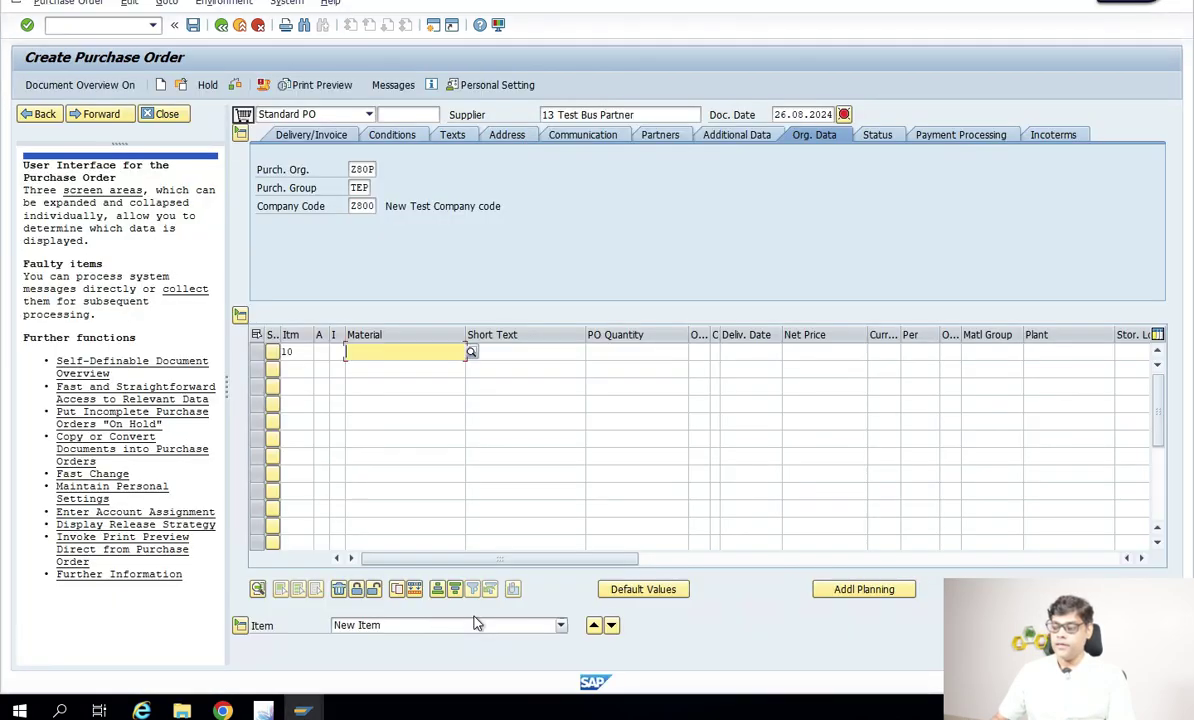
{"action": "type", "text": "153"}
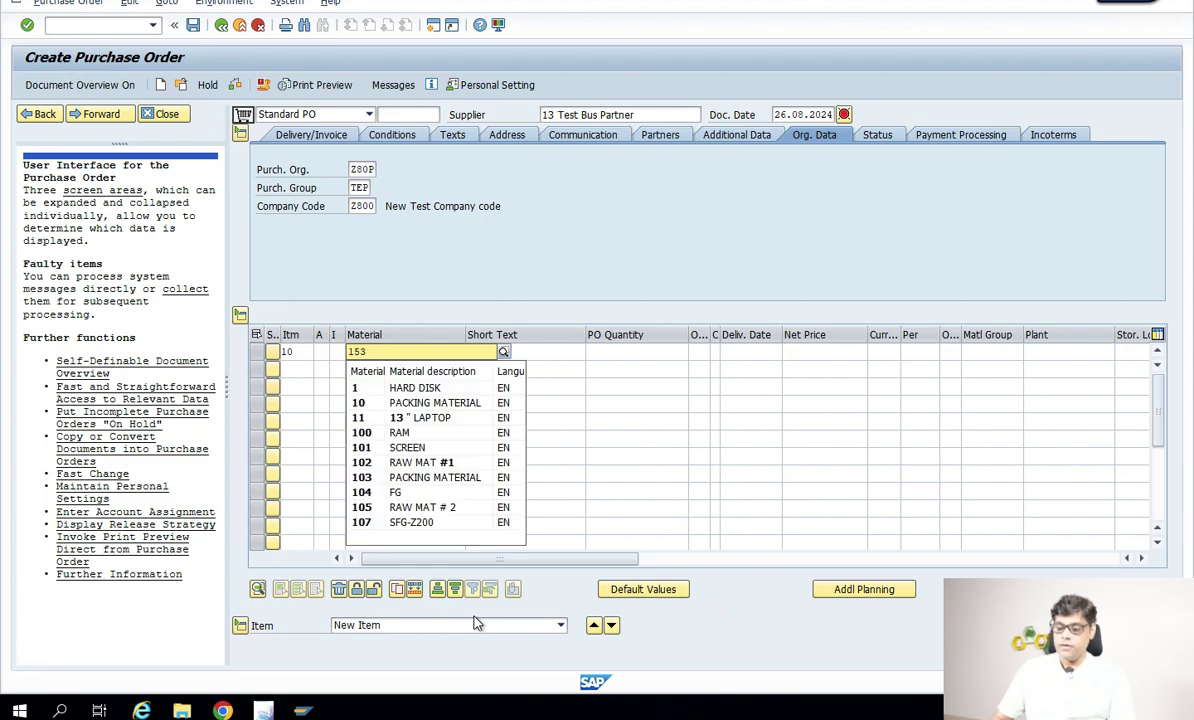
{"action": "key", "text": "Tab"}
{"action": "key", "text": "Tab"}
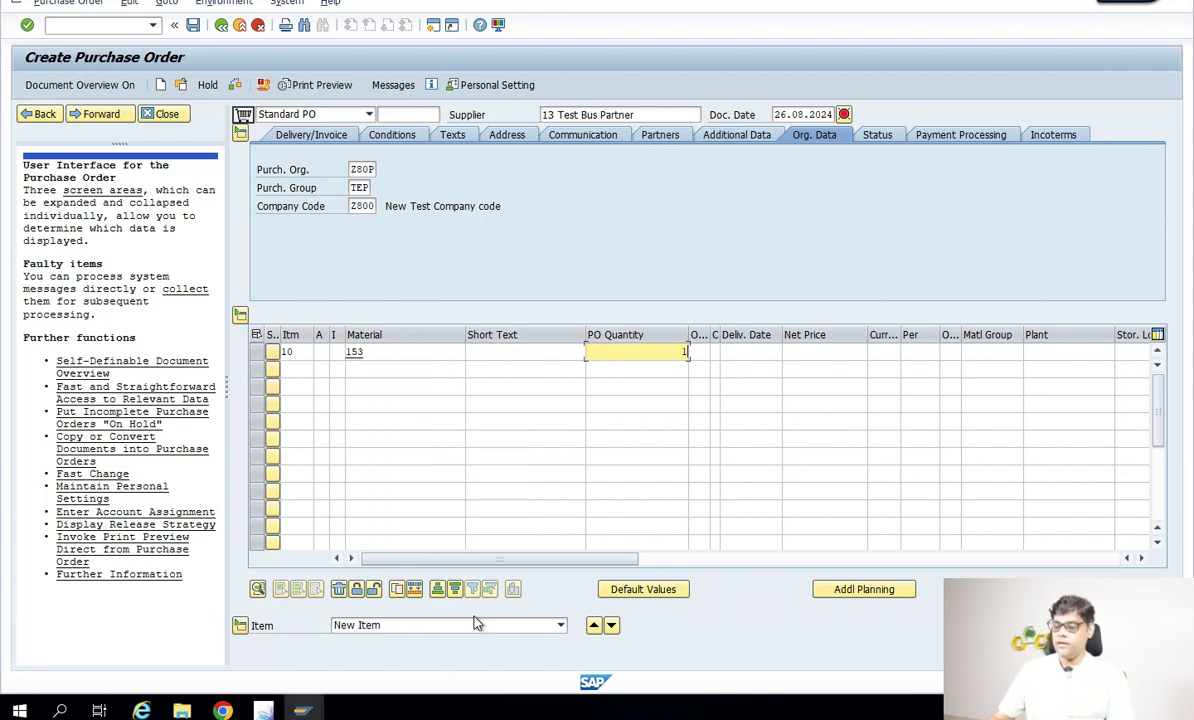
{"action": "type", "text": "100"}
{"action": "key", "text": "Tab"}
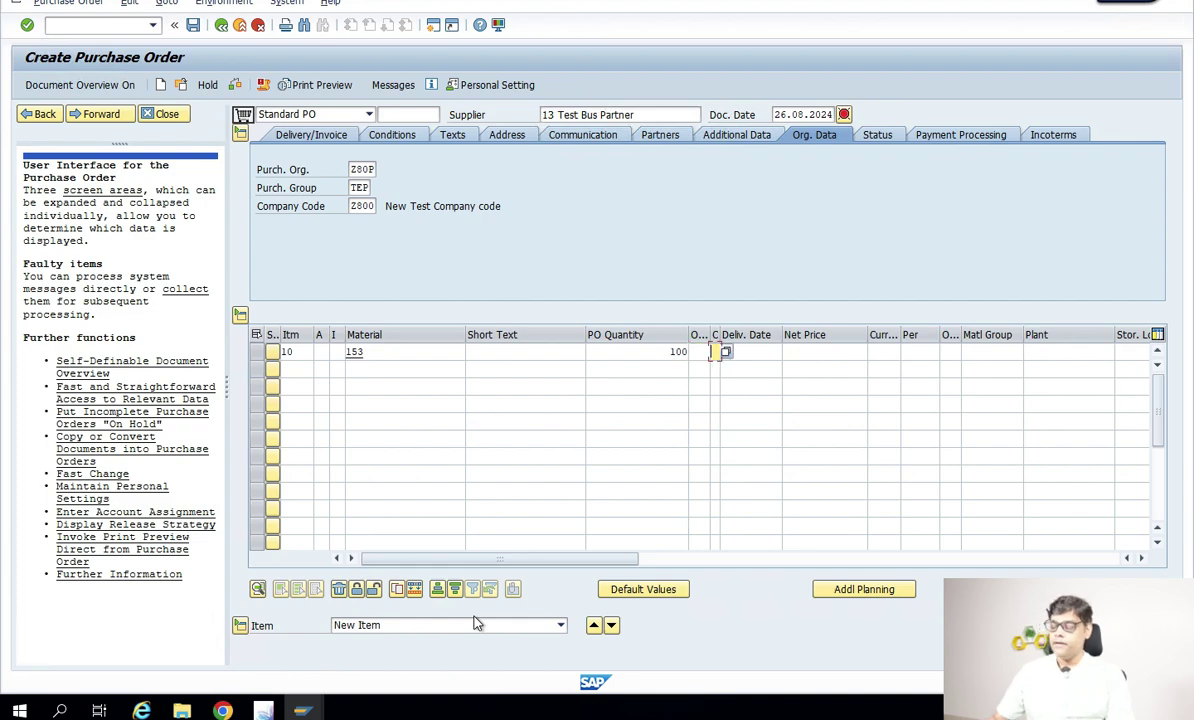
- Give item 10 delivery date 26.08.2024, net price 2 INR and plant Z80L
{"action": "key", "text": "Tab"}
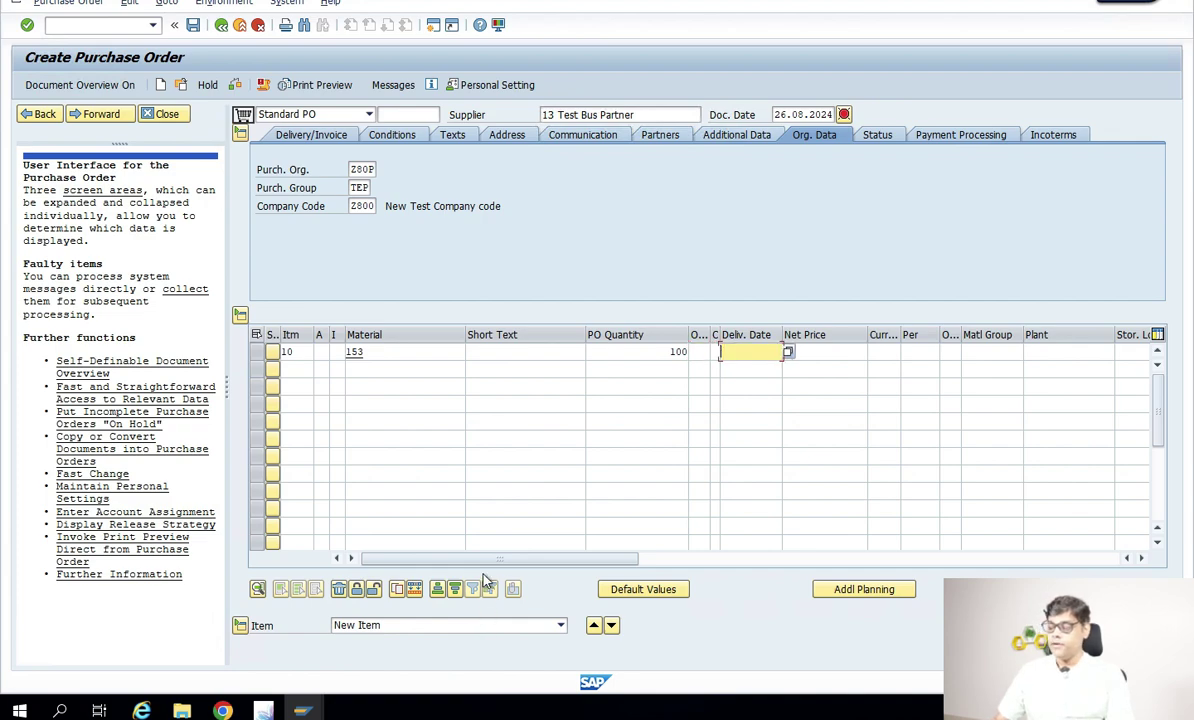
{"action": "left_click", "coordinate": [788, 353]}
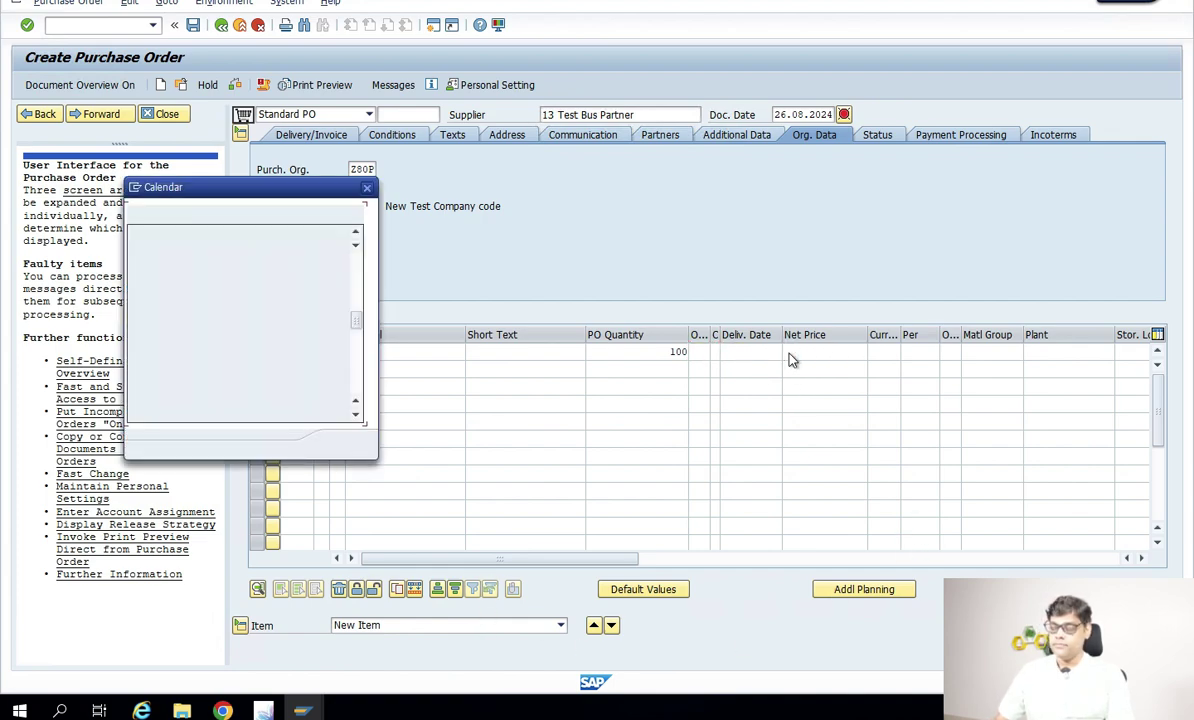
{"action": "key", "text": "Return"}
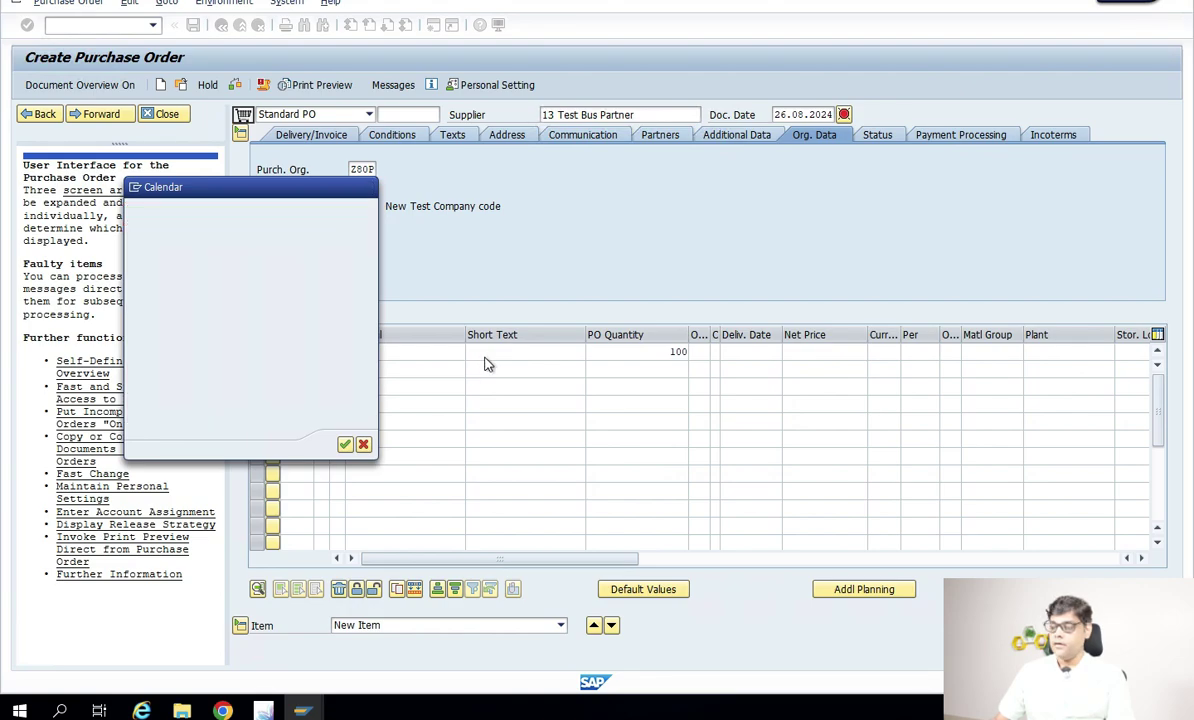
{"action": "type", "text": "2"}
{"action": "key", "text": "Tab"}
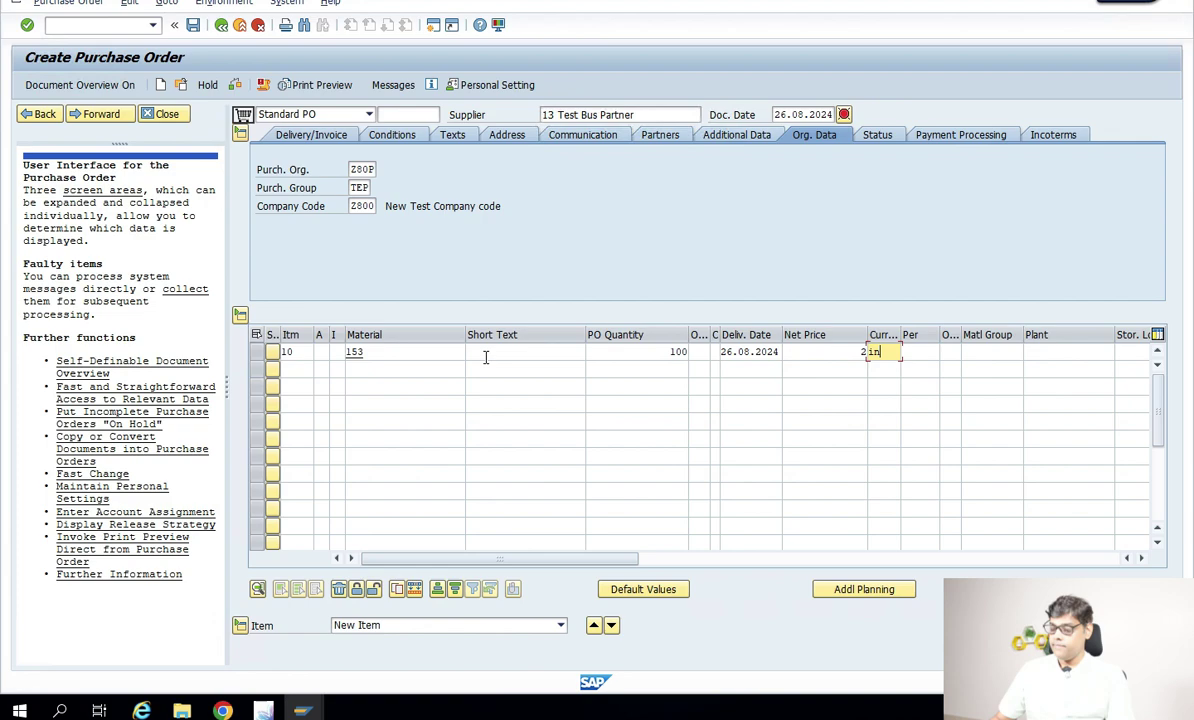
{"action": "type", "text": "INR"}
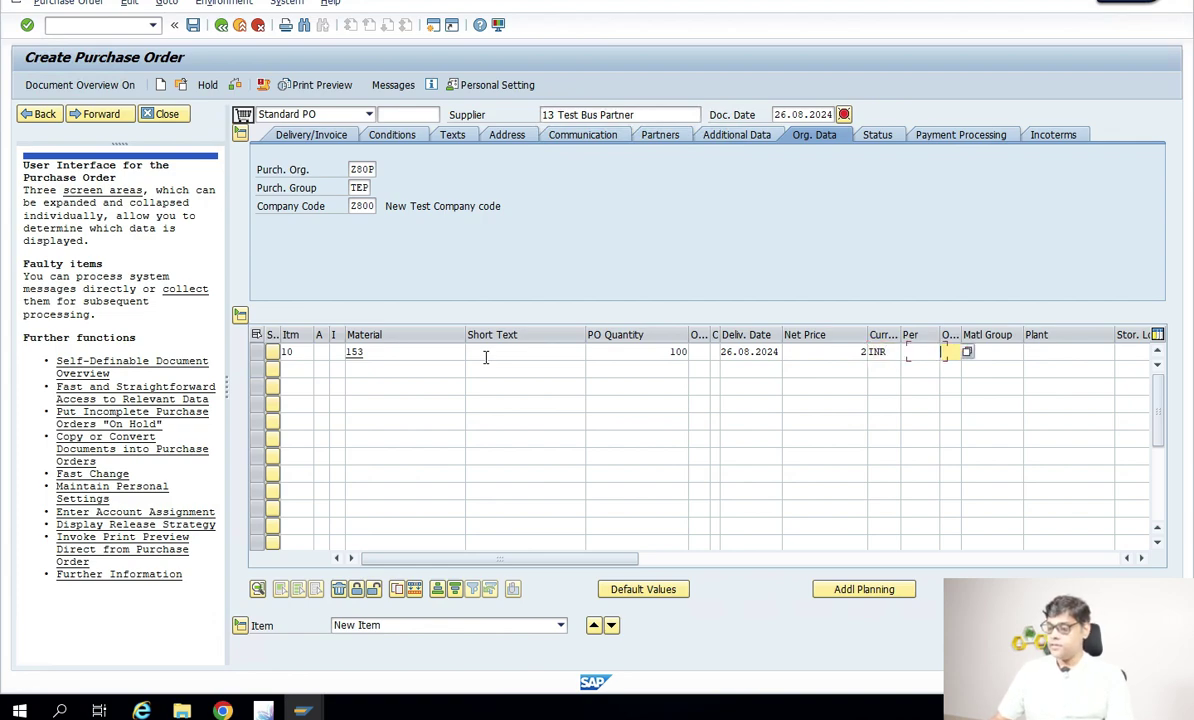
{"action": "key", "text": "Tab"}
{"action": "key", "text": "Tab"}
{"action": "key", "text": "Tab"}
{"action": "key", "text": "Tab"}
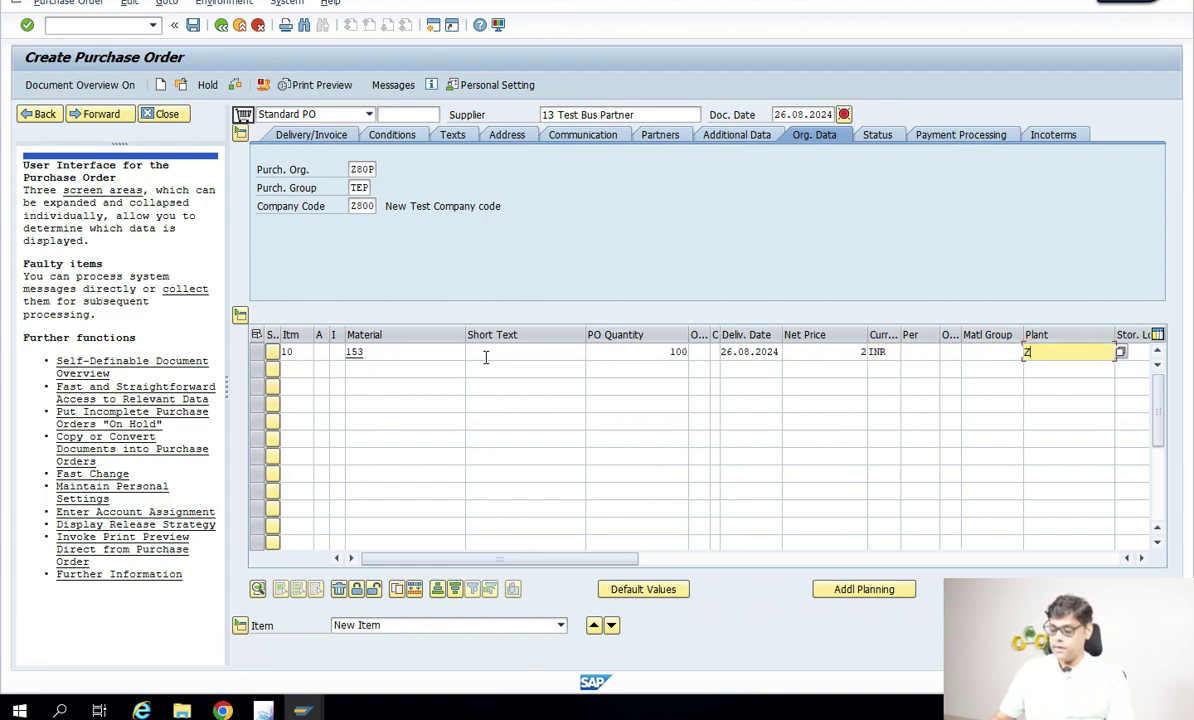
{"action": "type", "text": "Z80L"}
{"action": "key", "text": "Return"}
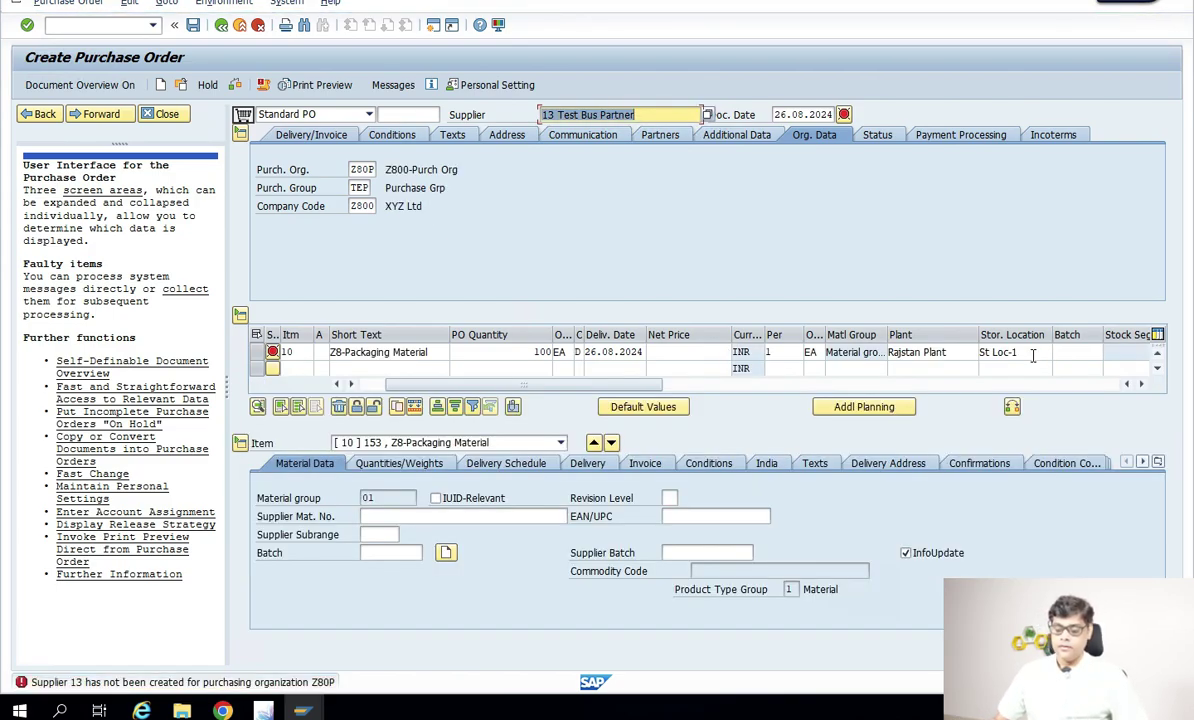
- Change the order's supplier to 16 Business Partner #1
{"action": "left_click", "coordinate": [714, 119]}
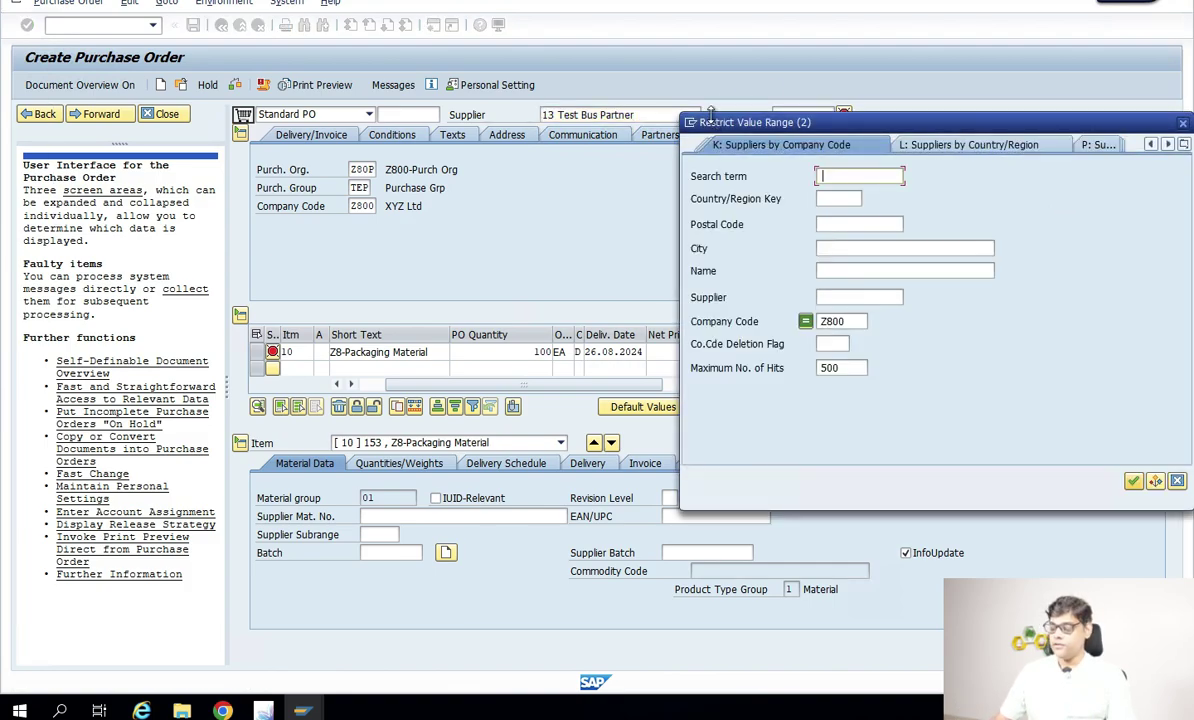
{"action": "key", "text": "Return"}
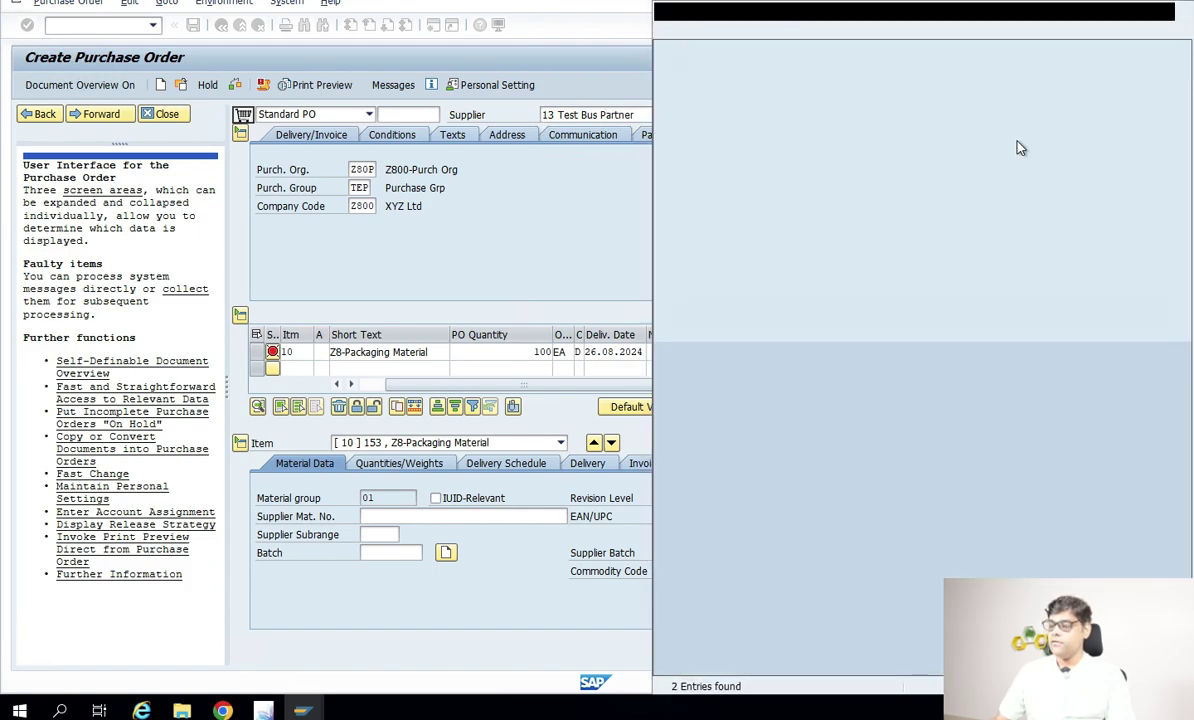
{"action": "double_click", "coordinate": [909, 100]}
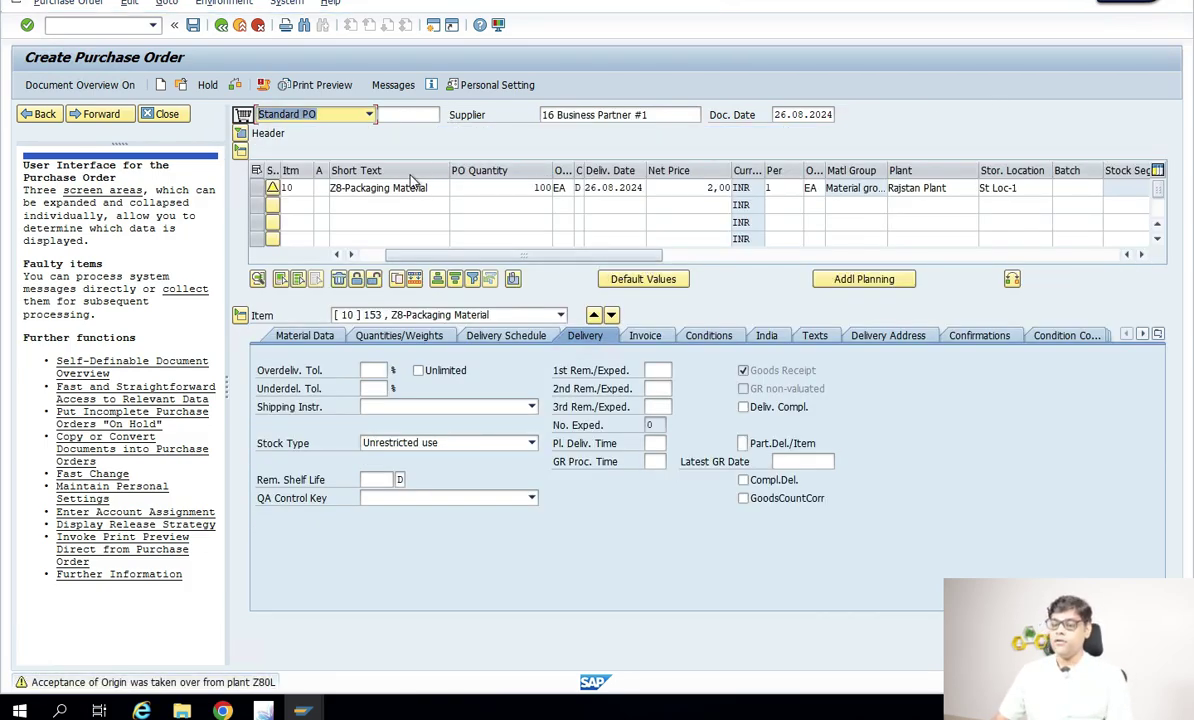
{"action": "left_click", "coordinate": [480, 193]}
{"action": "key", "text": "Tab"}
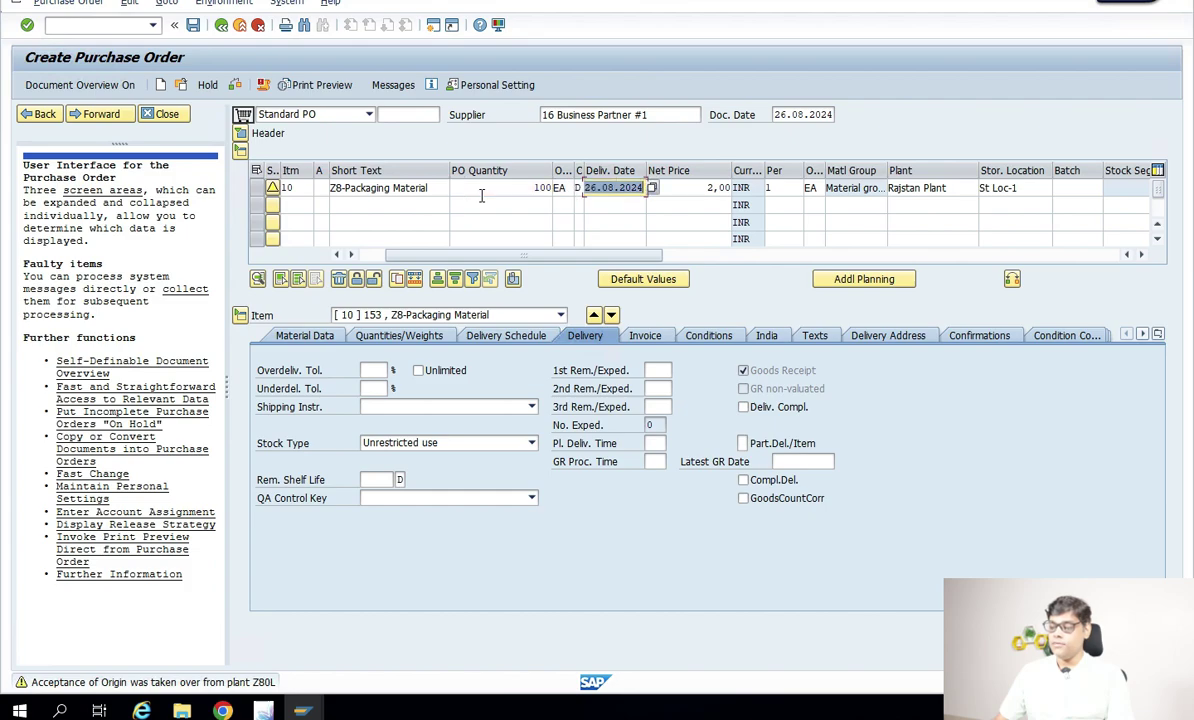
{"action": "mouse_move", "coordinate": [183, 14]}
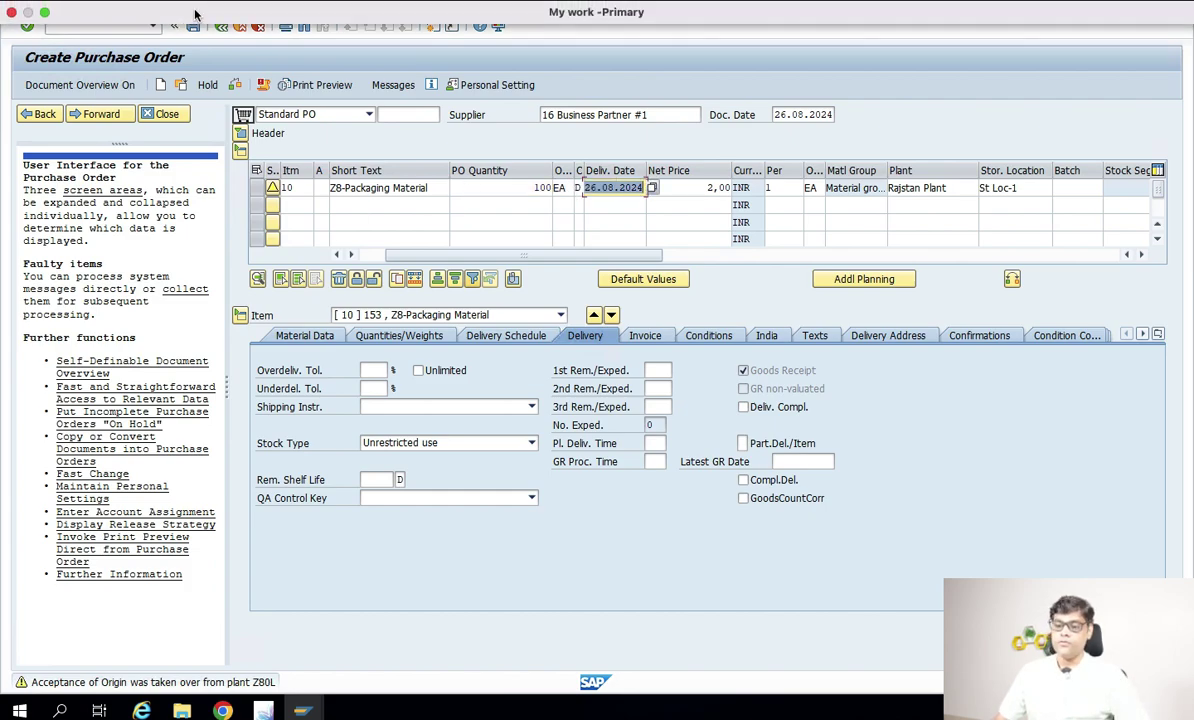
{"action": "left_click", "coordinate": [193, 27]}
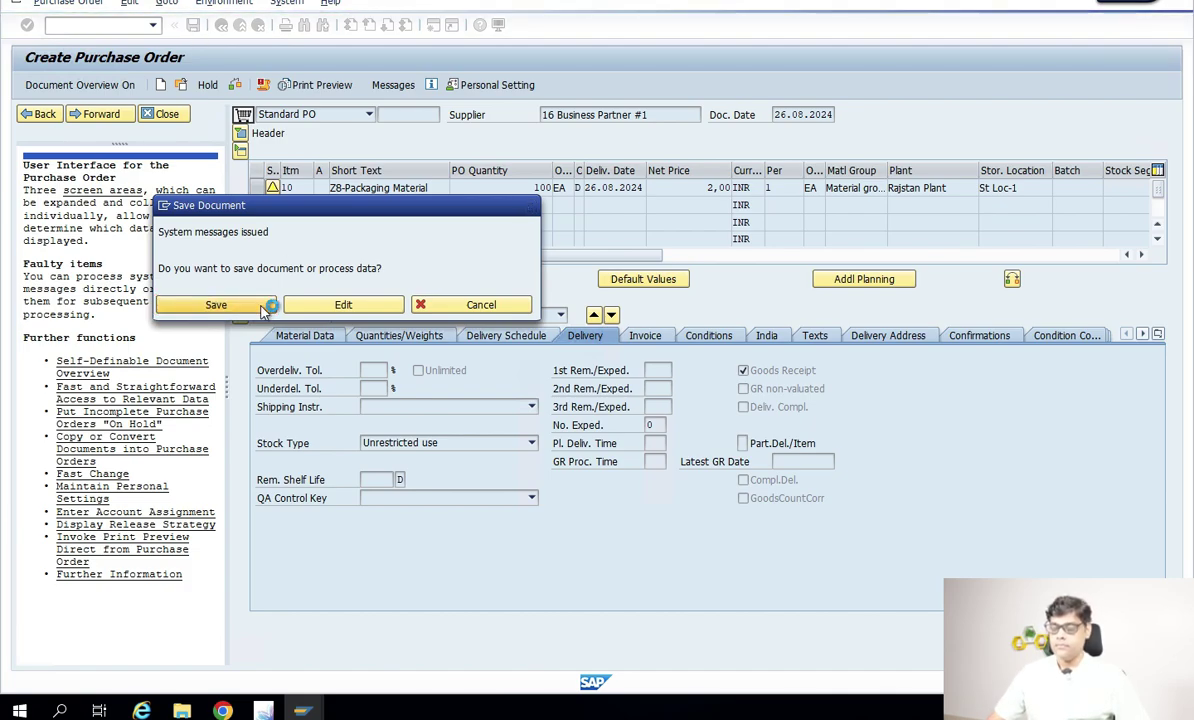
{"action": "left_click", "coordinate": [262, 309]}
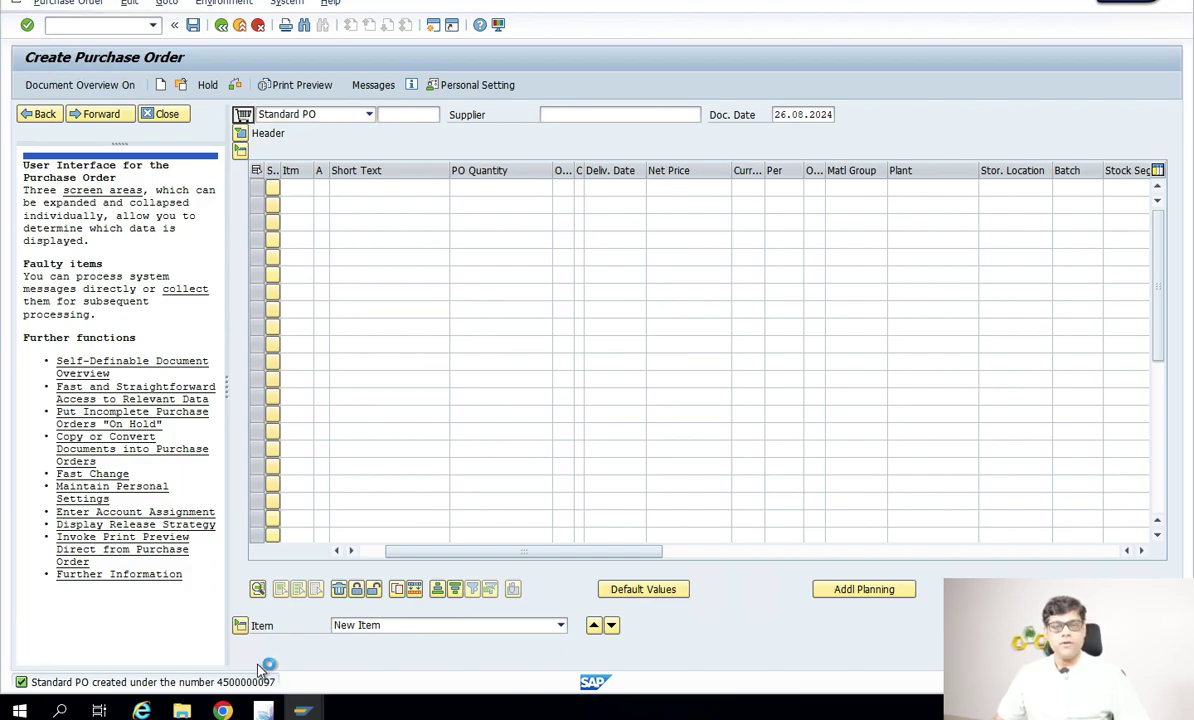
{"action": "key", "text": "F1"}
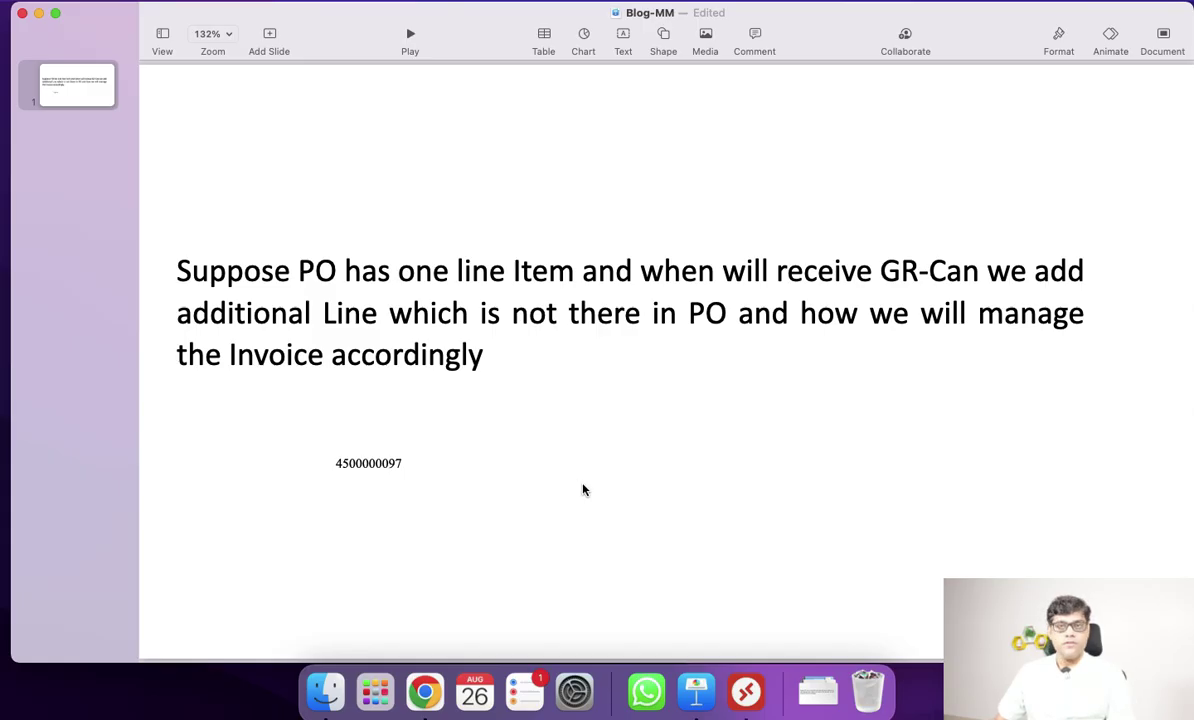
{"action": "left_click", "coordinate": [745, 692]}
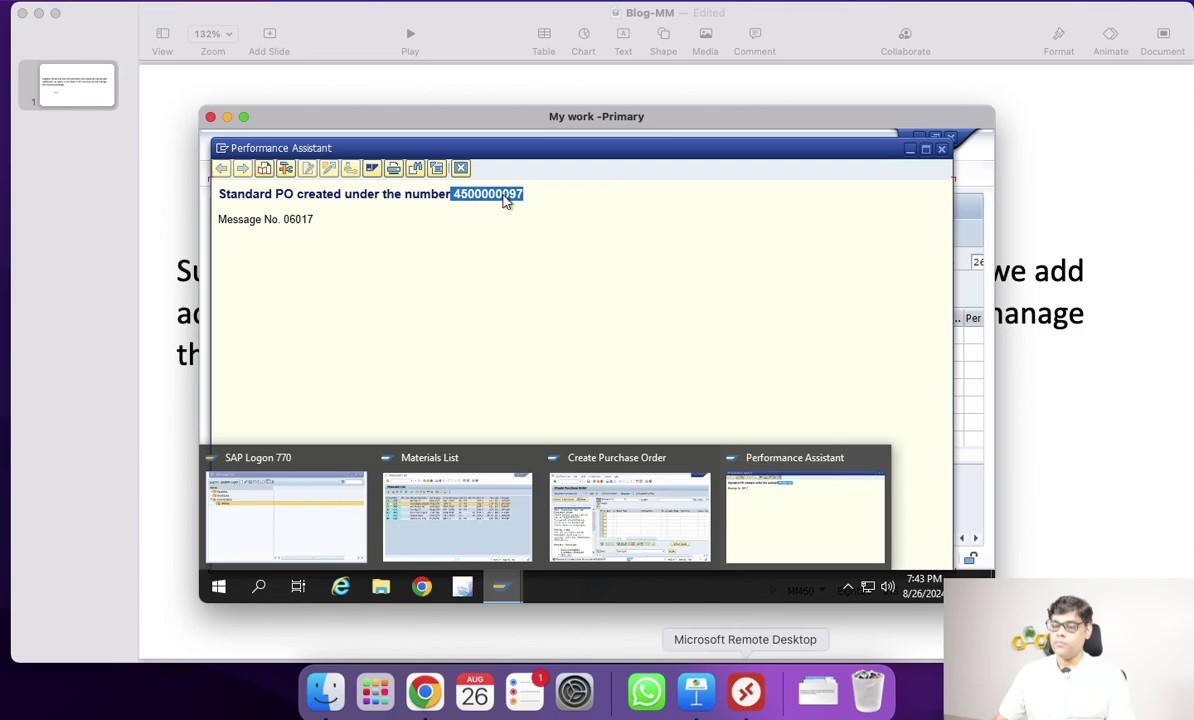
{"action": "left_click", "coordinate": [461, 168]}
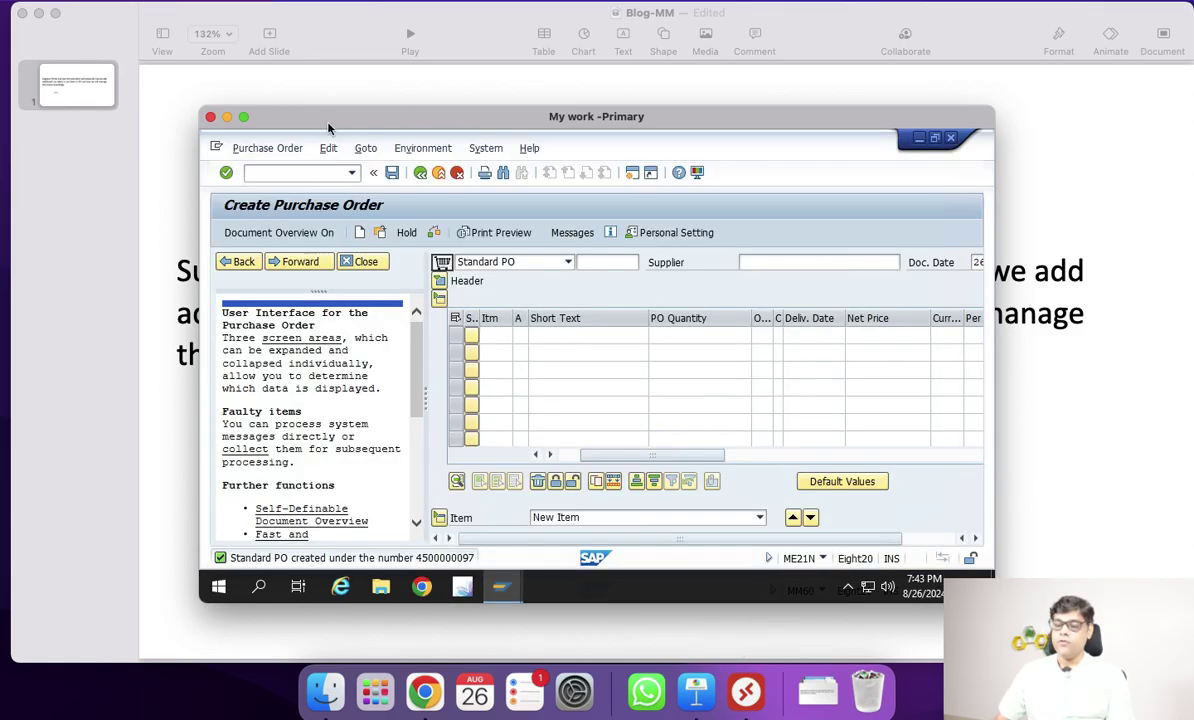
{"action": "left_click", "coordinate": [241, 118]}
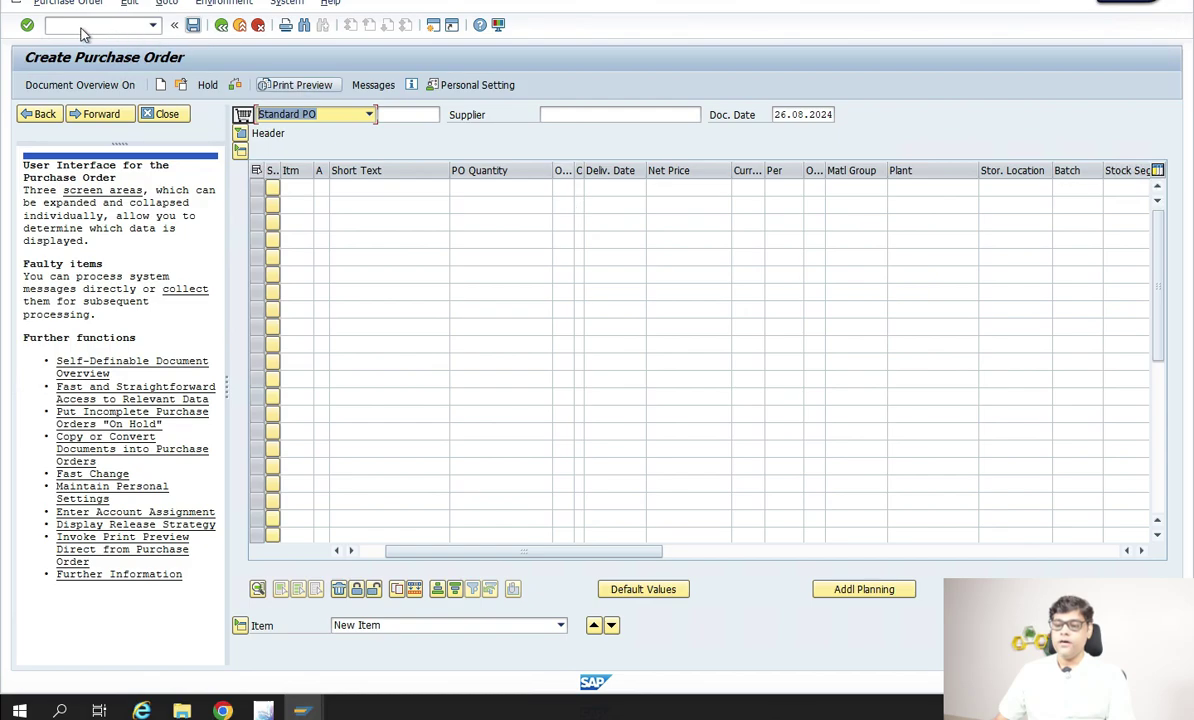
{"action": "type", "text": "/NMI"}
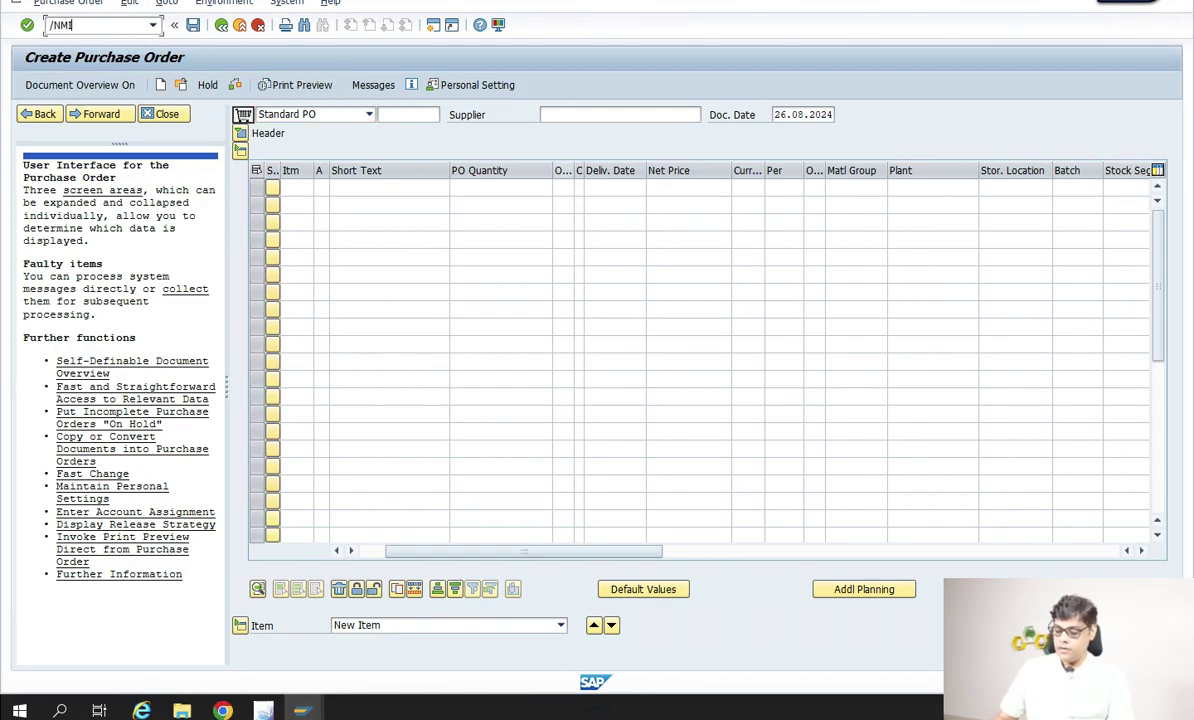
{"action": "type", "text": "GO"}
{"action": "key", "text": "Return"}
{"action": "left_click", "coordinate": [150, 114]}
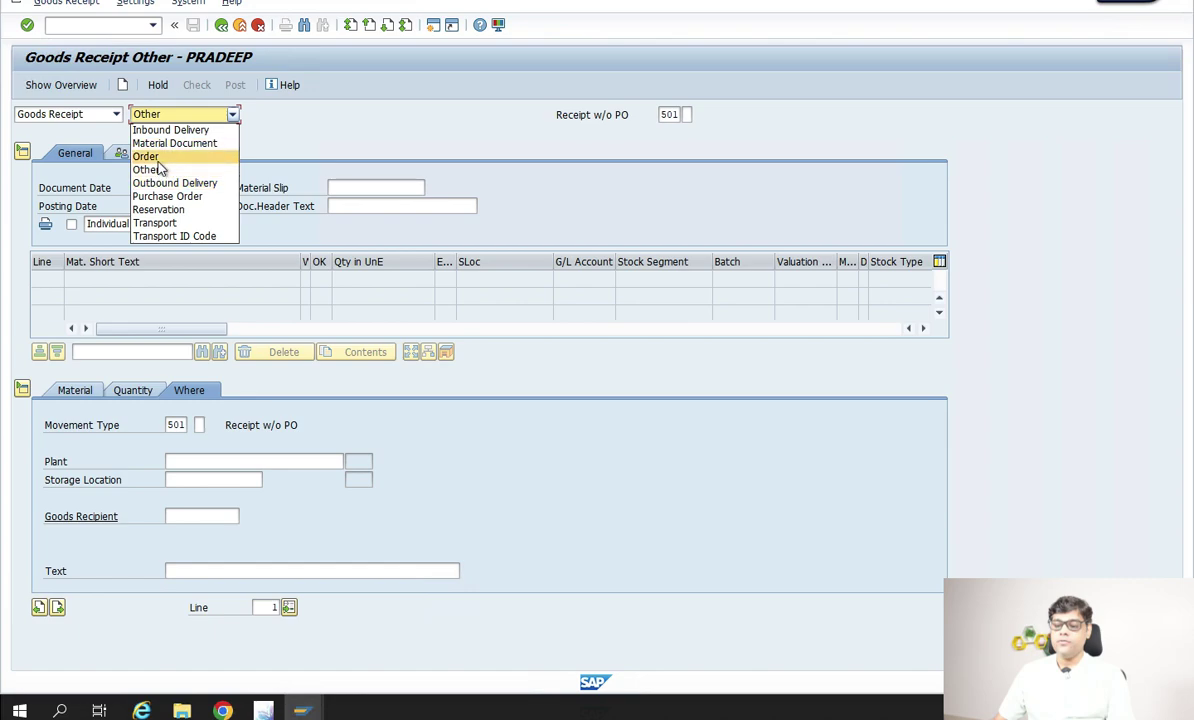
{"action": "left_click", "coordinate": [171, 197]}
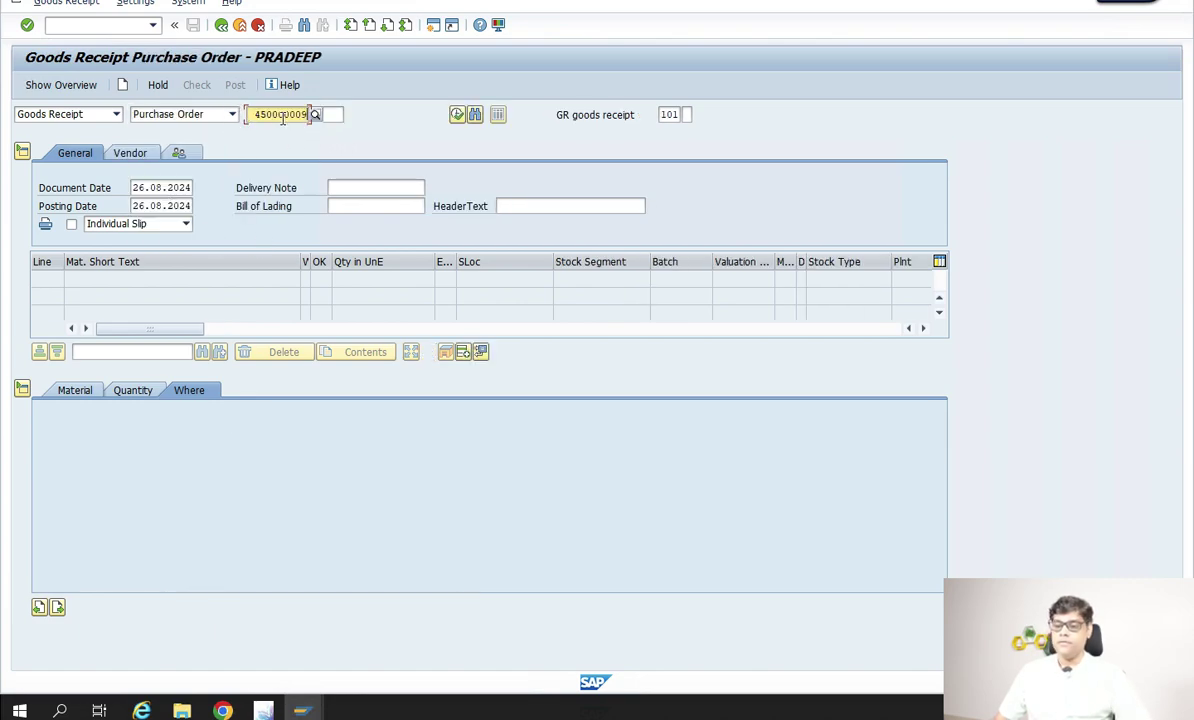
{"action": "left_click", "coordinate": [268, 117]}
{"action": "type", "text": "4500"}
{"action": "key", "text": "BackSpace"}
{"action": "key", "text": "BackSpace"}
{"action": "key", "text": "BackSpace"}
{"action": "key", "text": "BackSpace"}
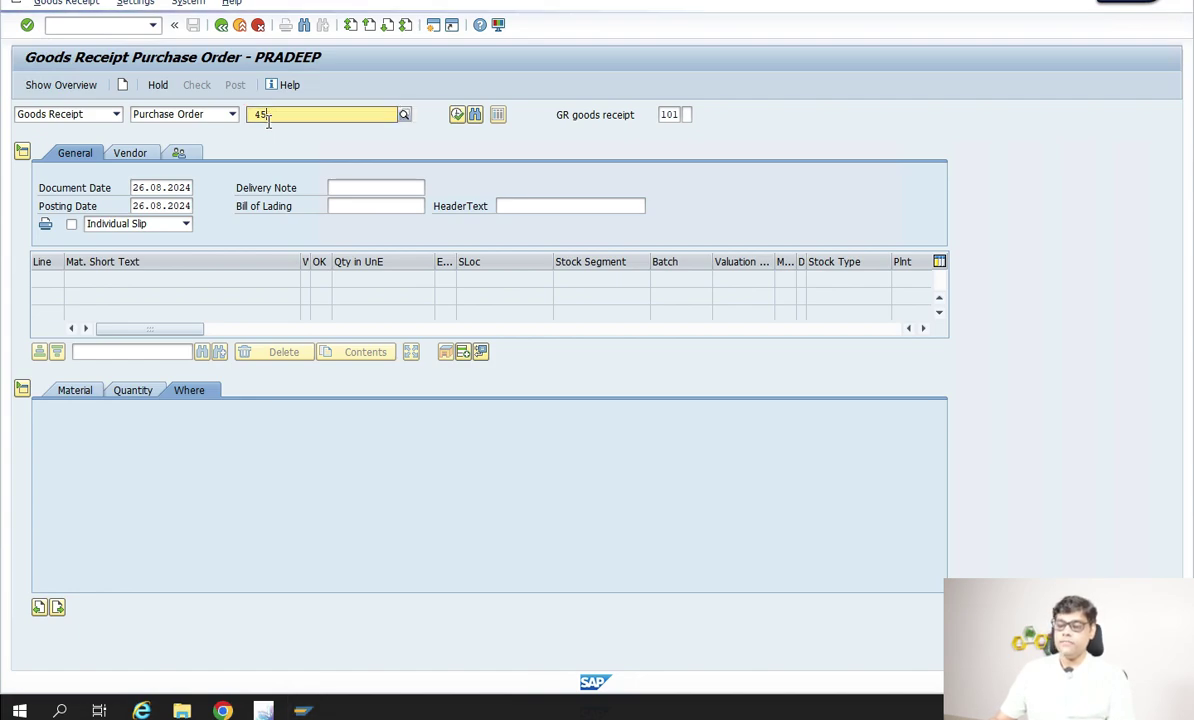
{"action": "type", "text": "450000009"}
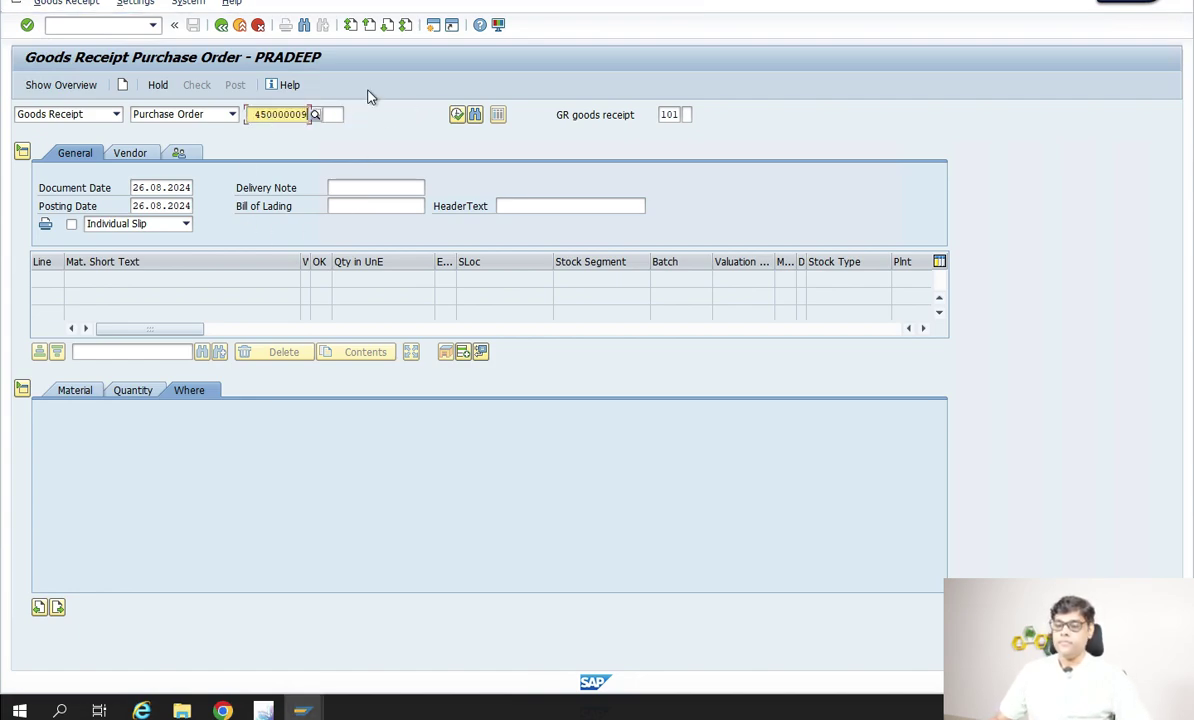
{"action": "left_click", "coordinate": [457, 115]}
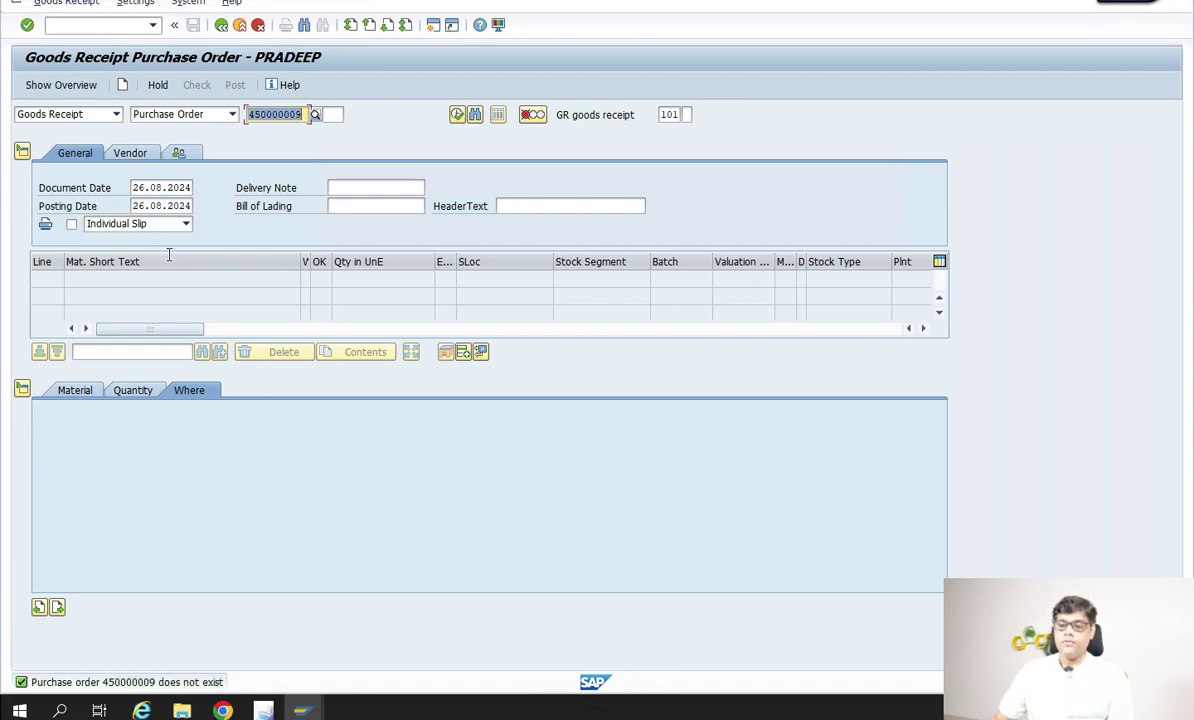
- Select the noted purchase order number on the Keynote slide
{"action": "left_click", "coordinate": [44, 13]}
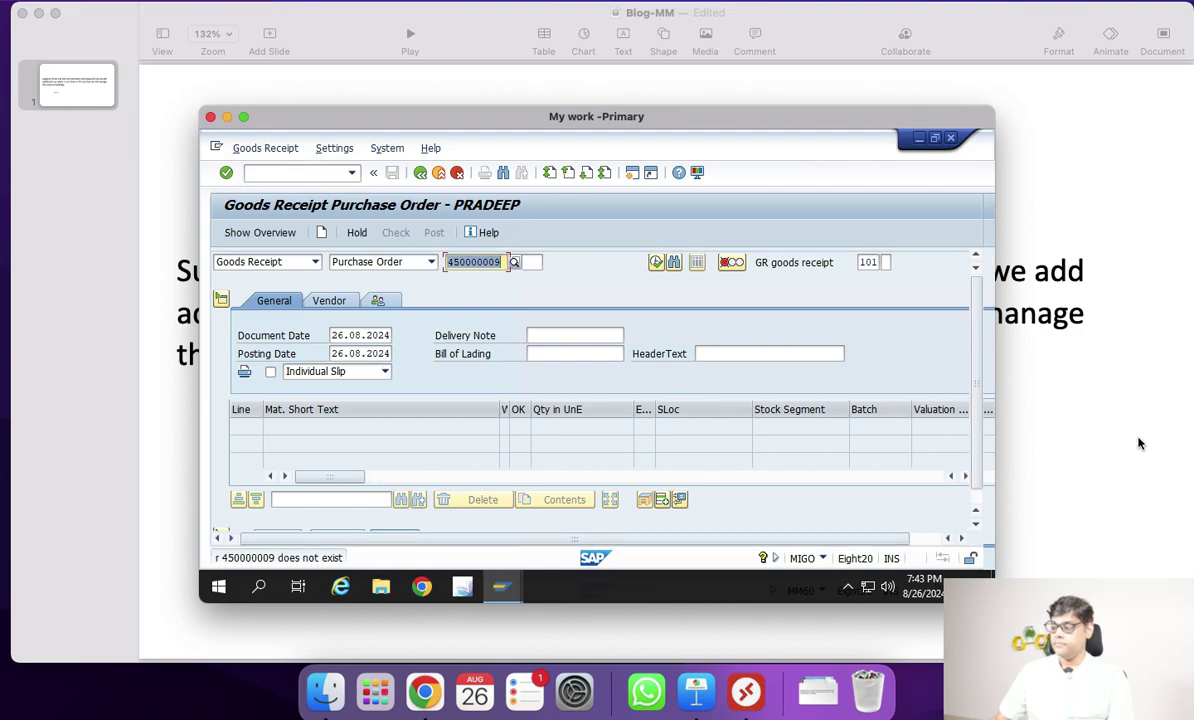
{"action": "left_click", "coordinate": [610, 625]}
{"action": "left_click", "coordinate": [397, 463]}
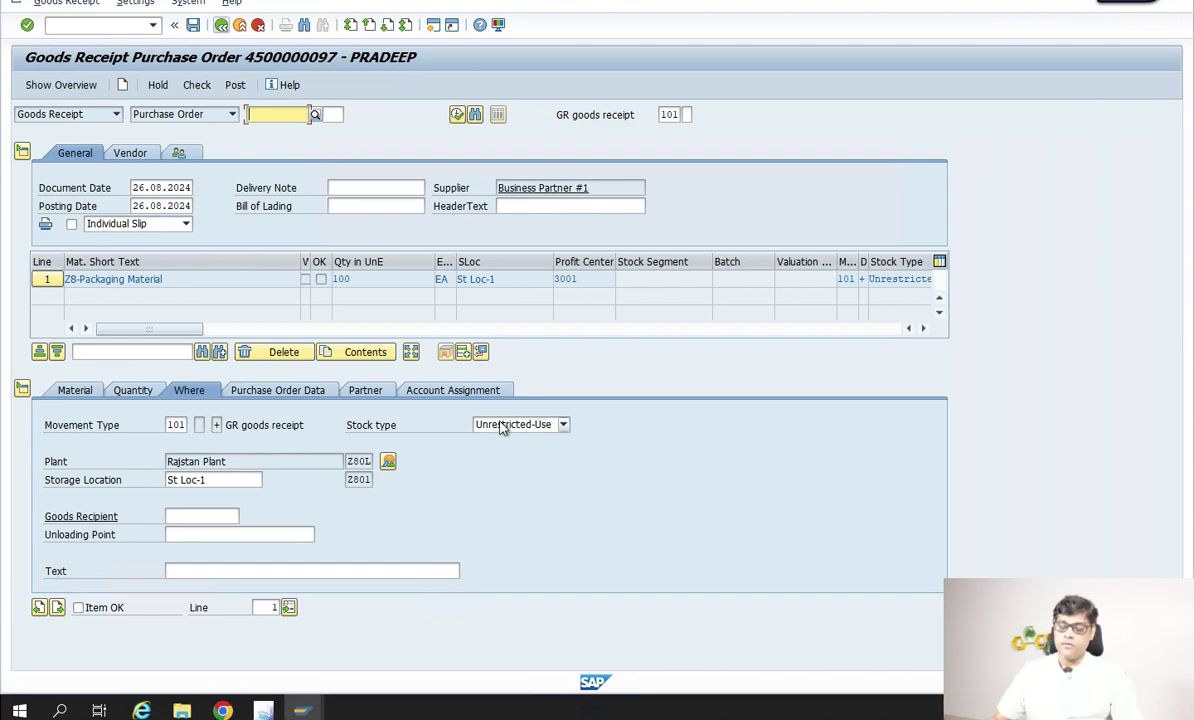
- Return to the goods receipt window with the SAP session in full screen
{"action": "mouse_move", "coordinate": [302, 710]}
{"action": "left_click", "coordinate": [305, 600]}
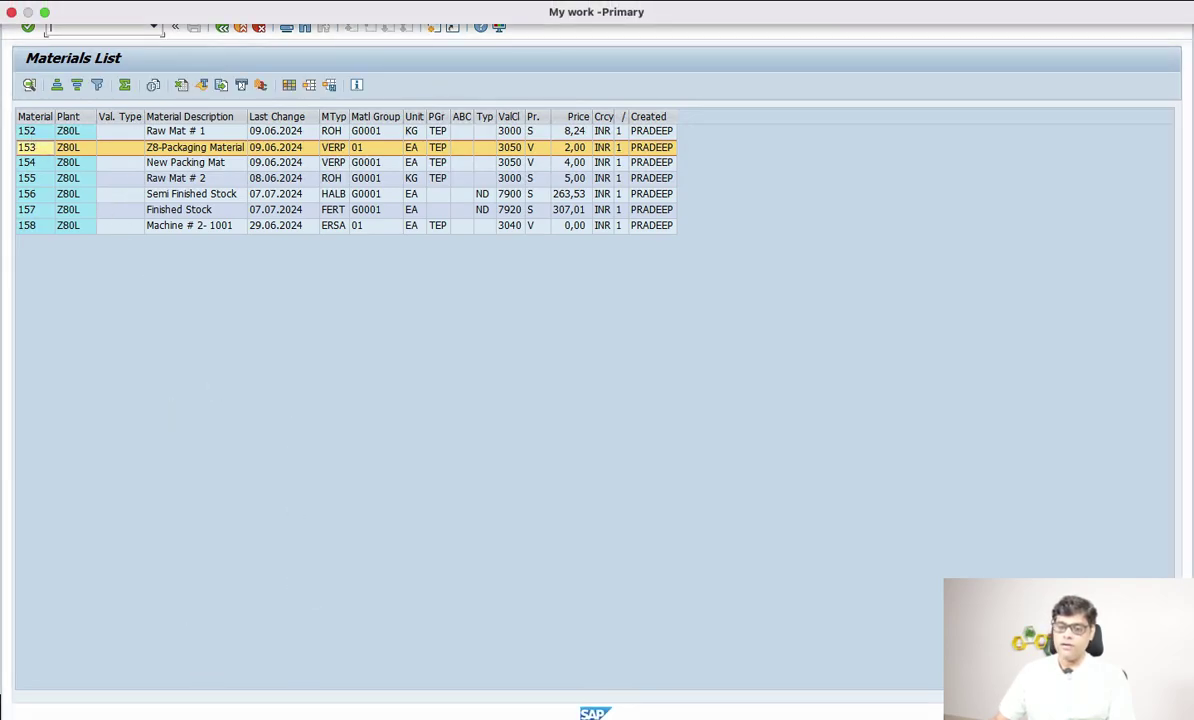
{"action": "left_click", "coordinate": [45, 14]}
{"action": "left_click", "coordinate": [236, 115]}
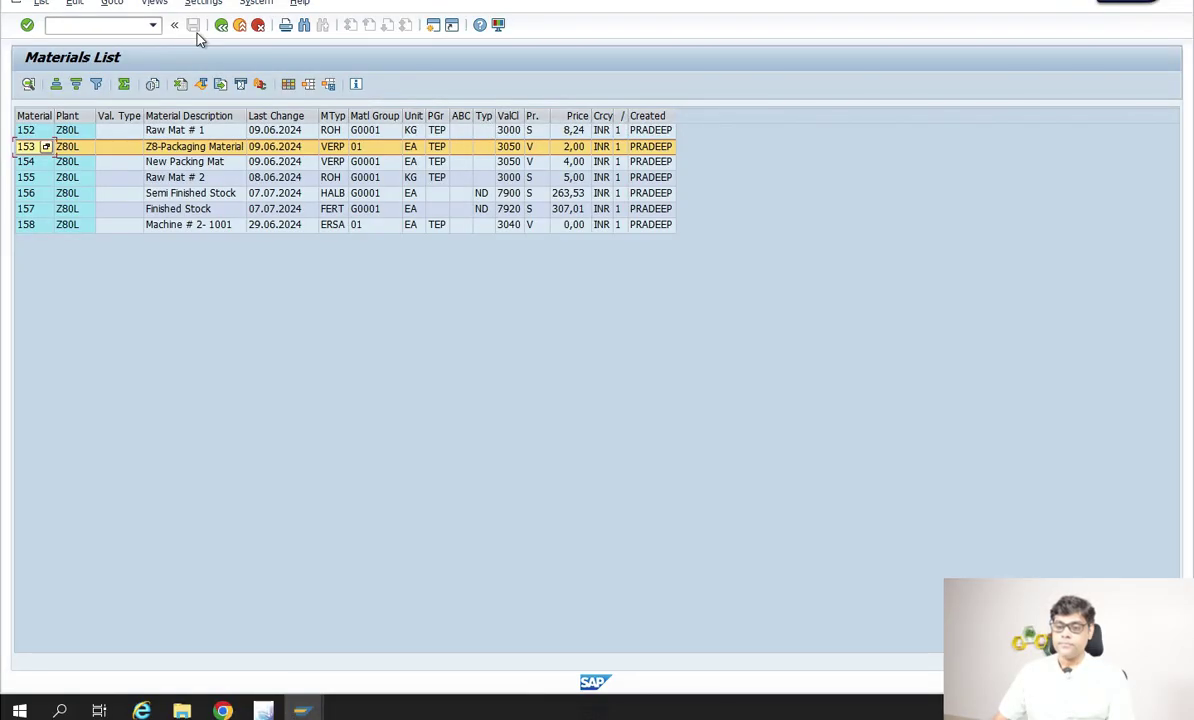
{"action": "mouse_move", "coordinate": [301, 710]}
{"action": "left_click", "coordinate": [431, 669]}
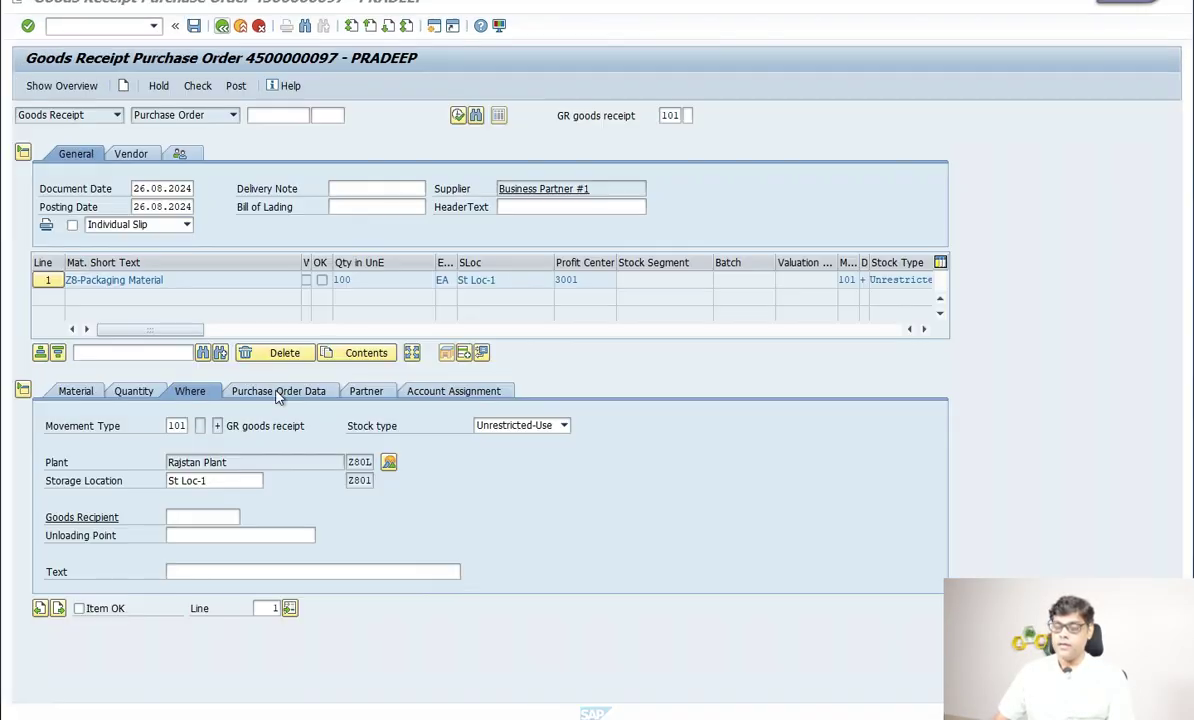
- Add a line with movement 501 for material 152, 30 KG, plant Z80L, location Z801
{"action": "left_click", "coordinate": [465, 353]}
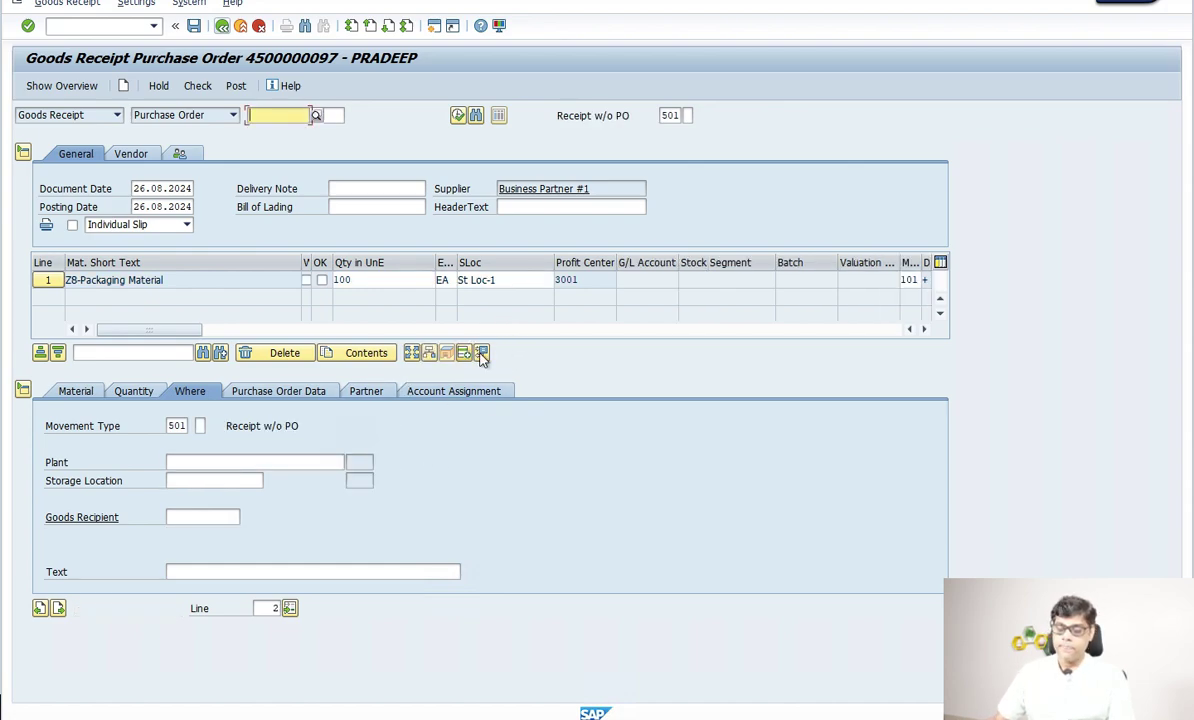
{"action": "left_click", "coordinate": [76, 391]}
{"action": "left_click", "coordinate": [232, 425]}
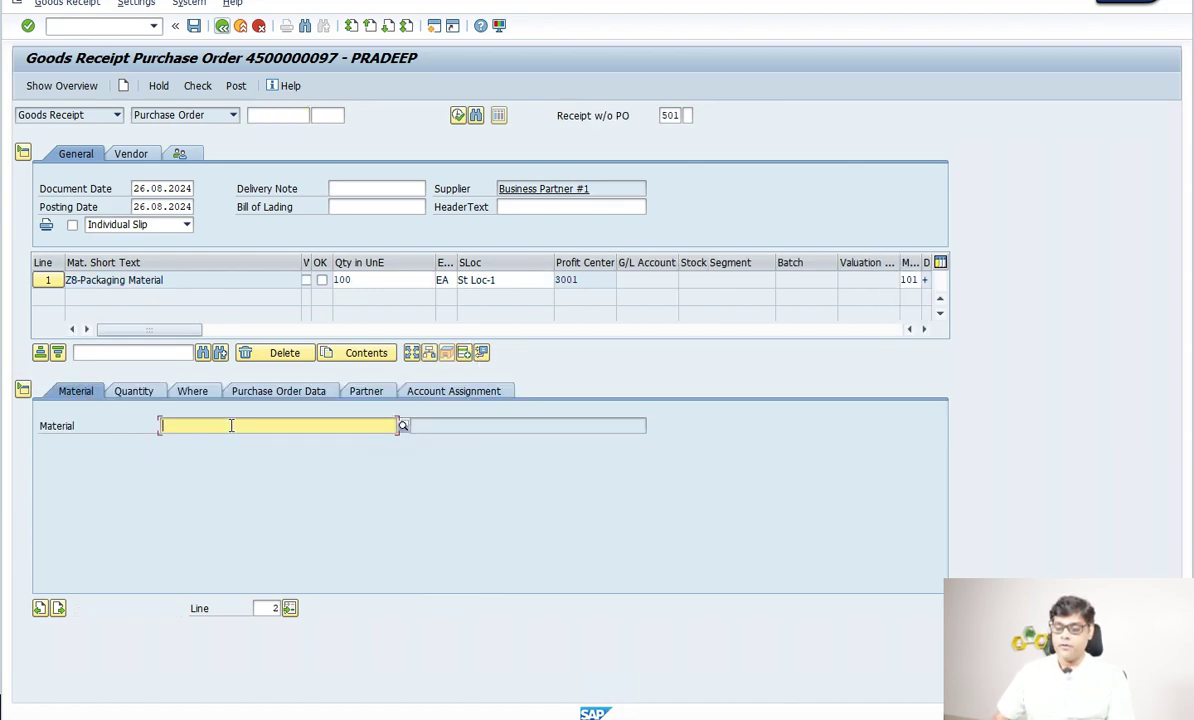
{"action": "type", "text": "152"}
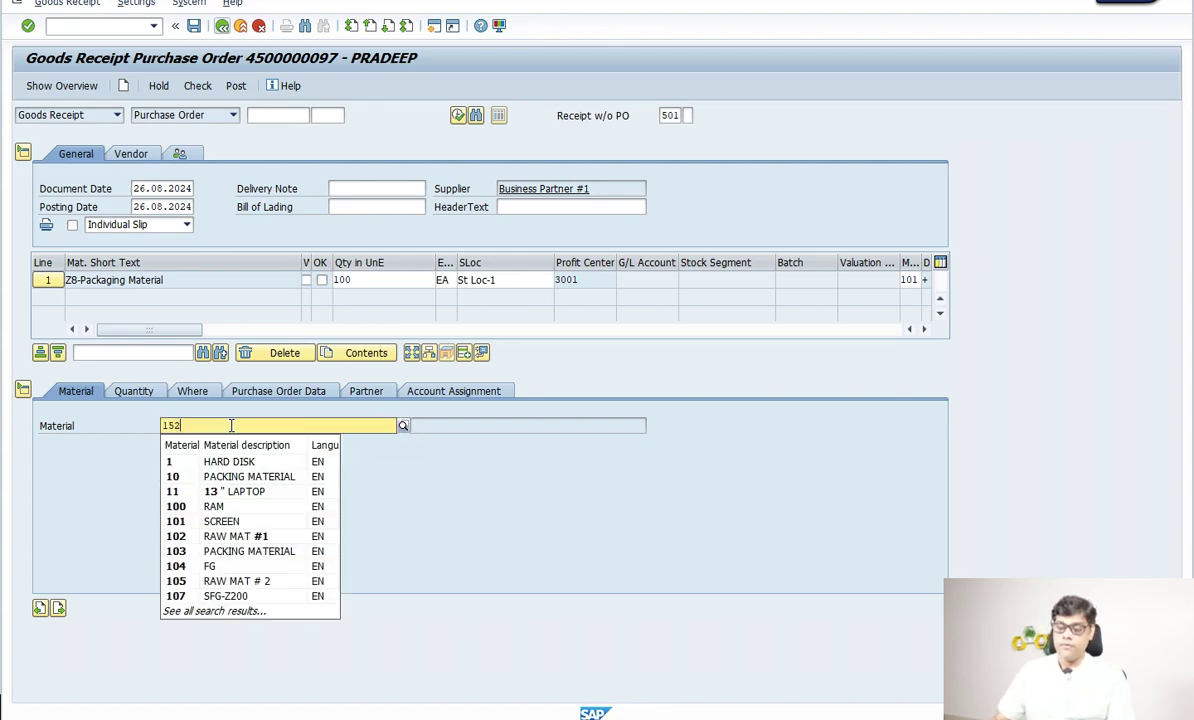
{"action": "left_click", "coordinate": [237, 469]}
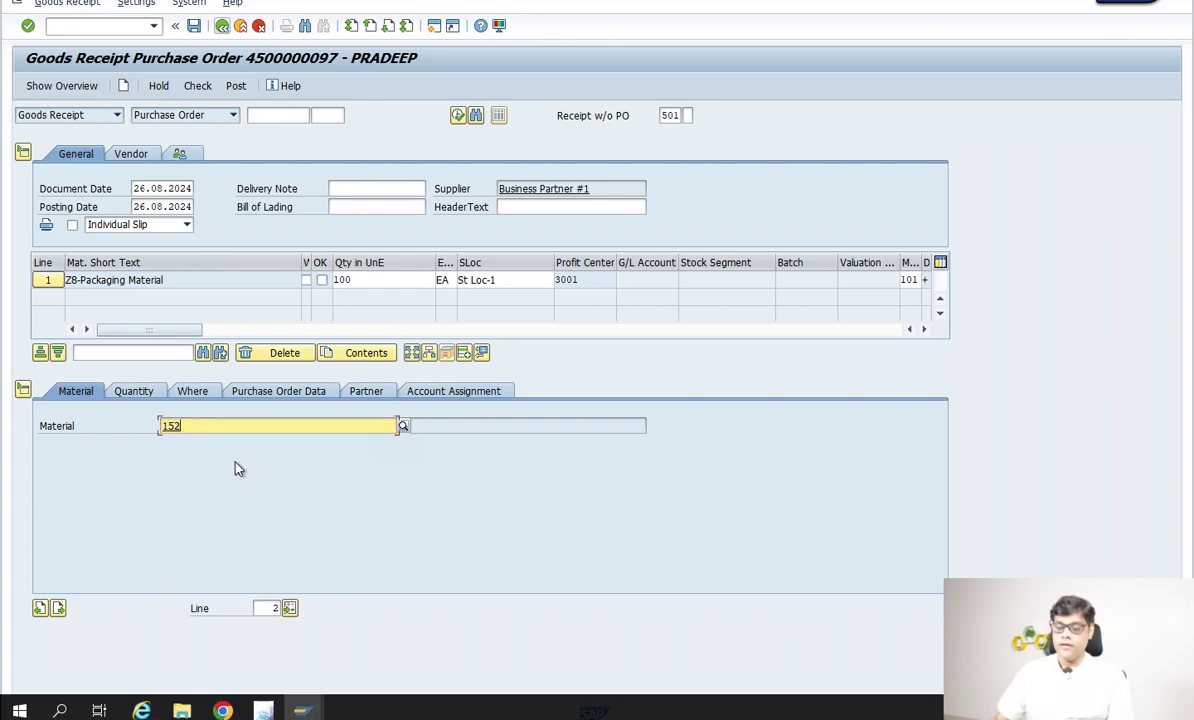
{"action": "left_click", "coordinate": [133, 391]}
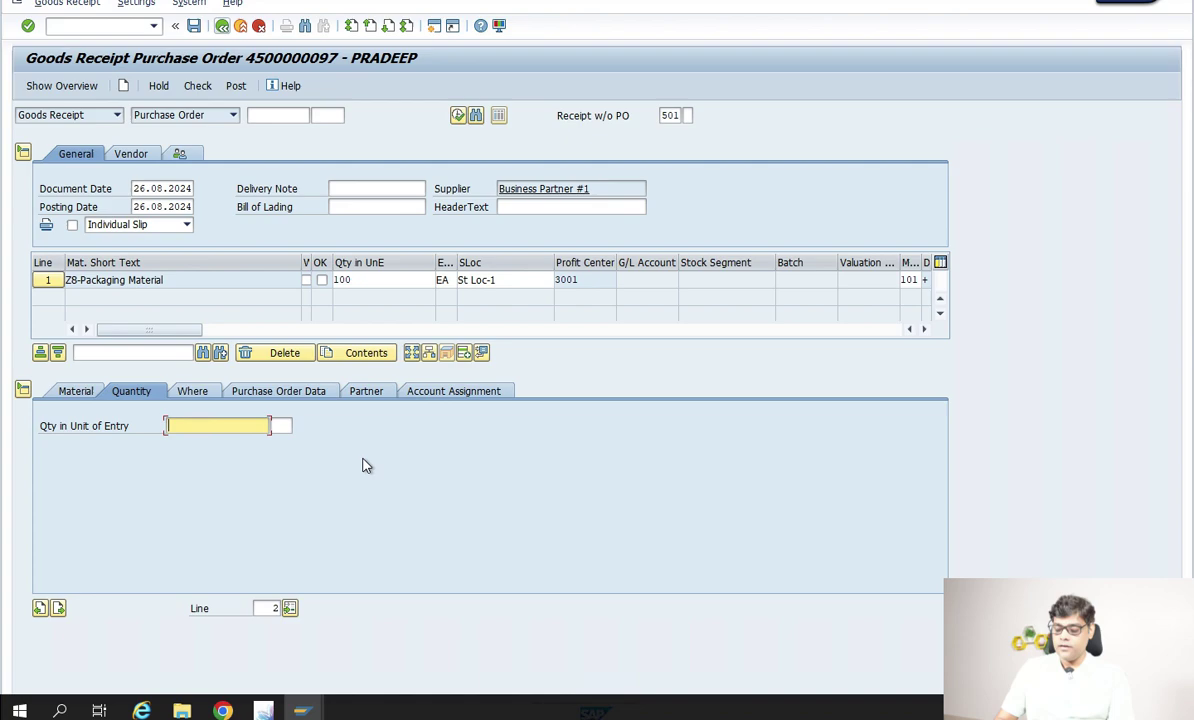
{"action": "left_click", "coordinate": [208, 395]}
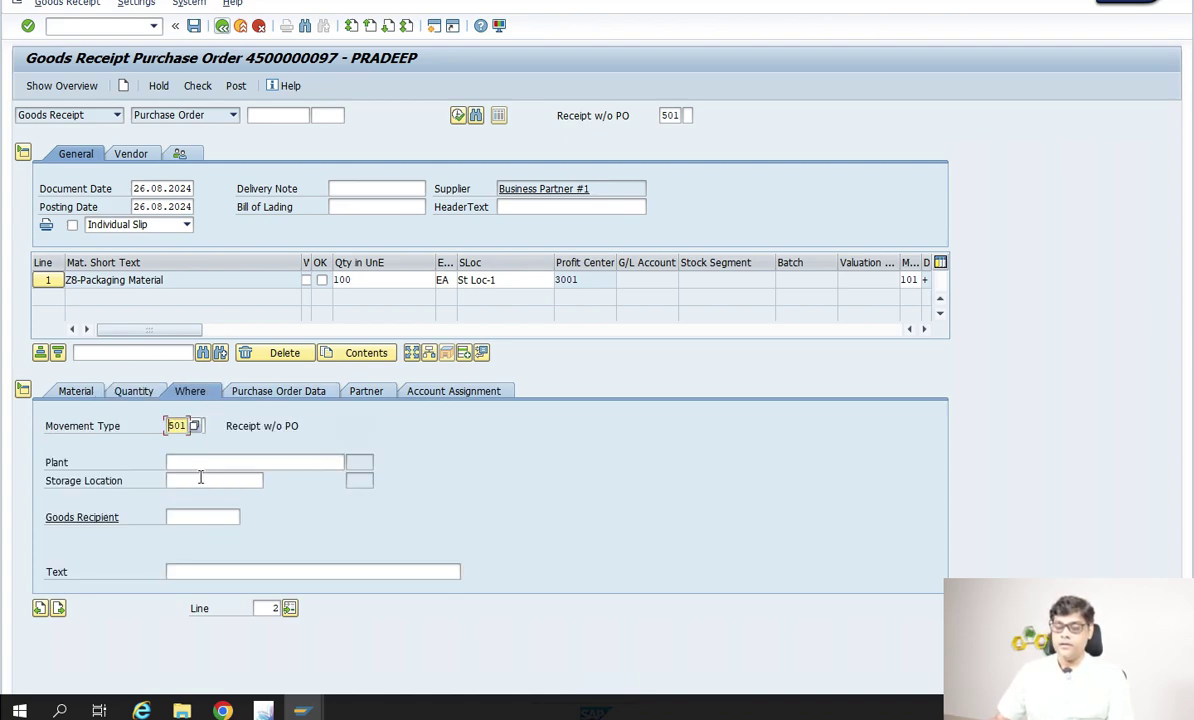
{"action": "left_click", "coordinate": [255, 462]}
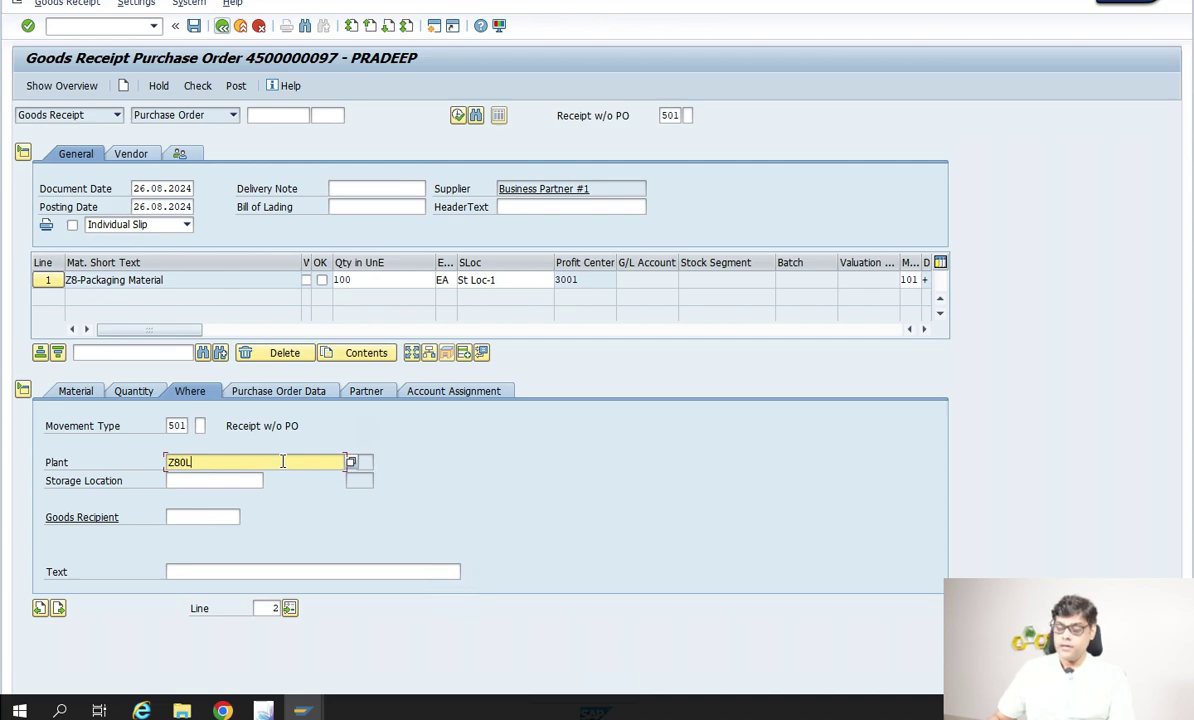
{"action": "left_click", "coordinate": [180, 480]}
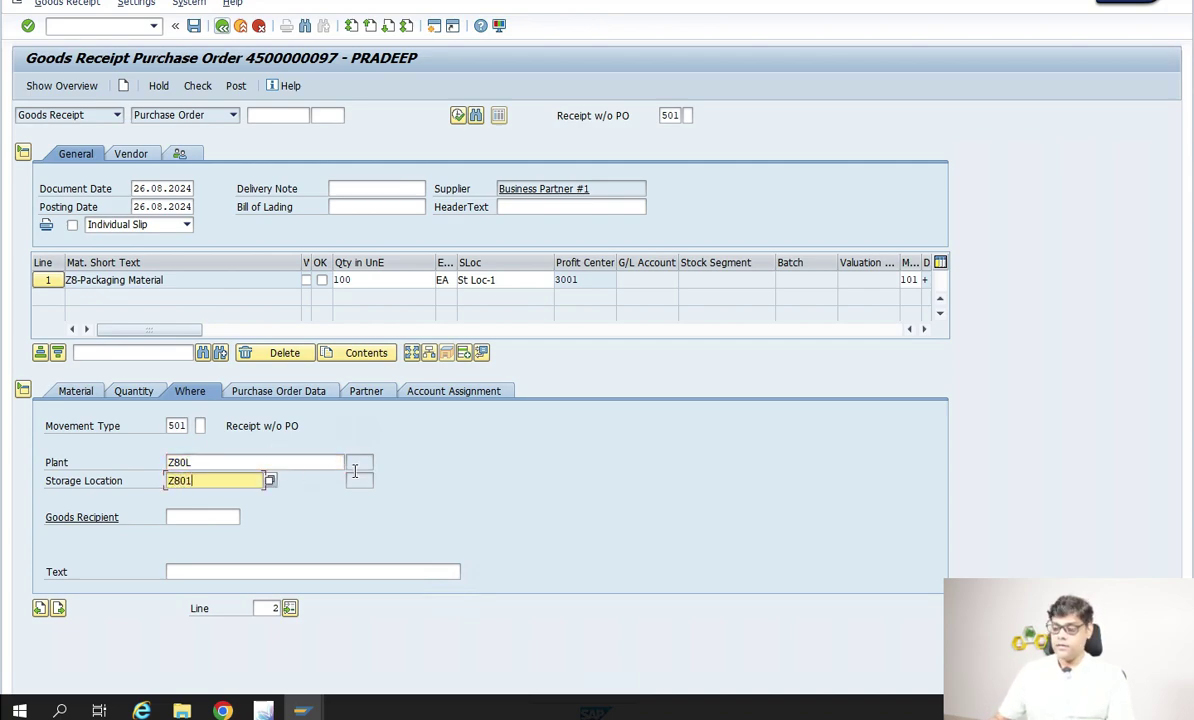
{"action": "key", "text": "Return"}
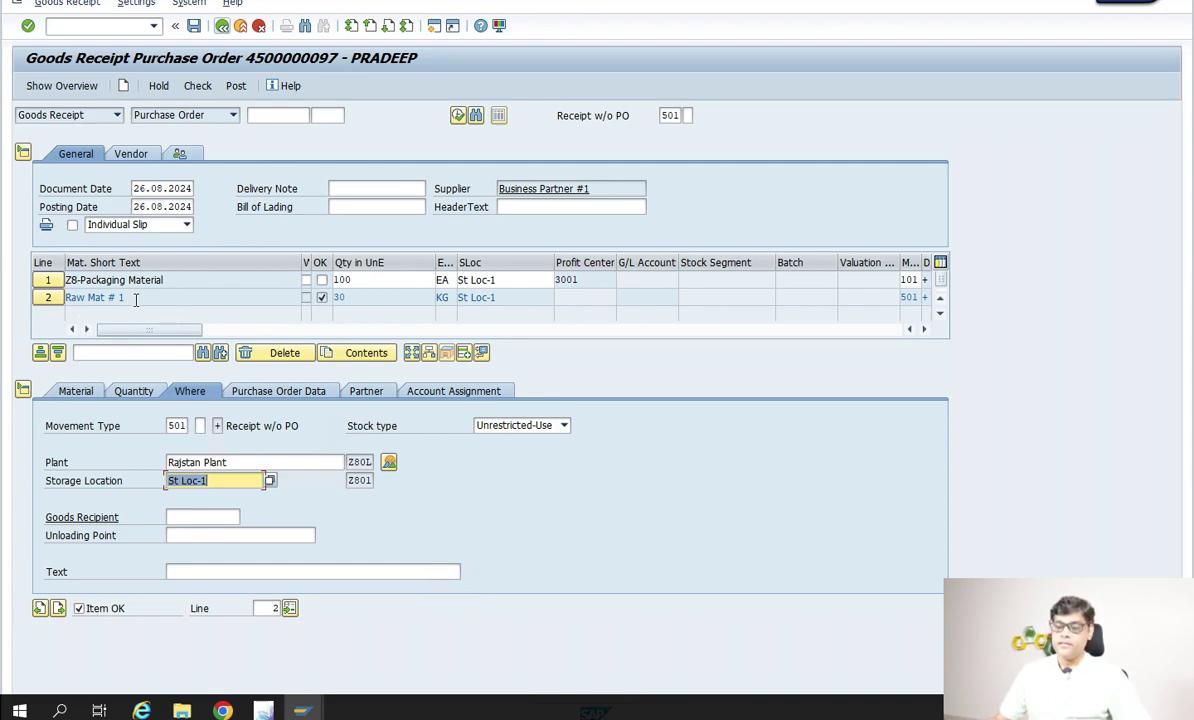
{"action": "left_click", "coordinate": [321, 280]}
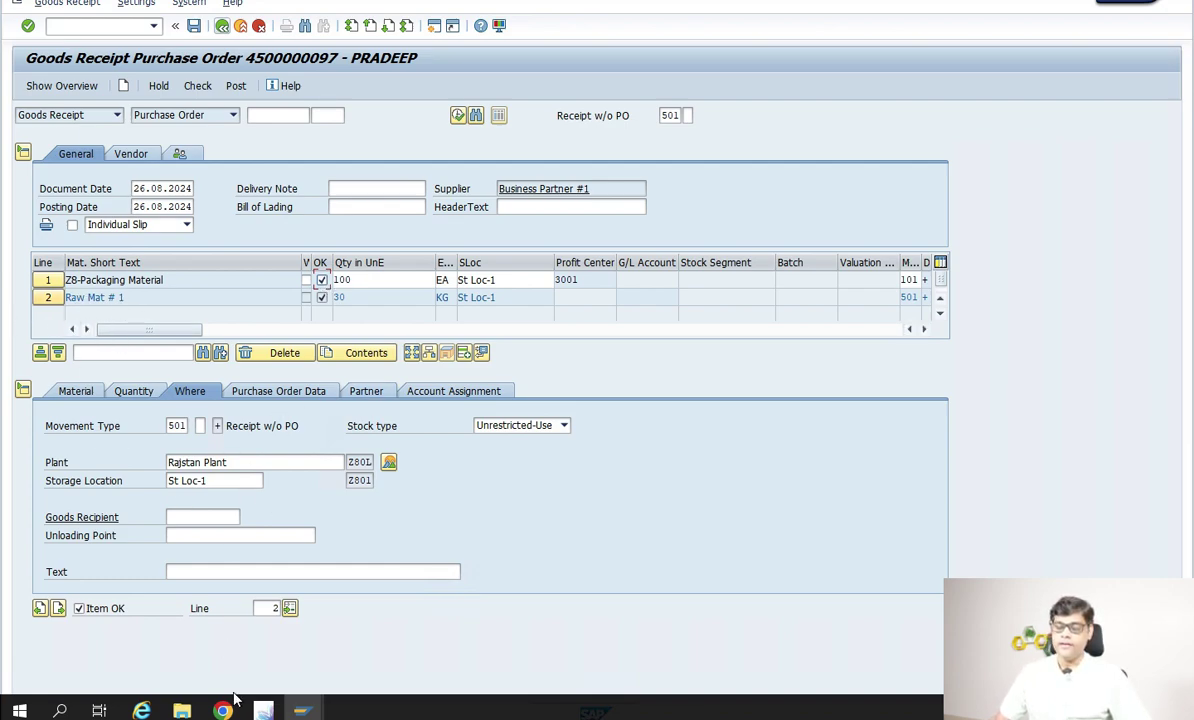
{"action": "left_click", "coordinate": [200, 86]}
{"action": "left_click", "coordinate": [197, 86]}
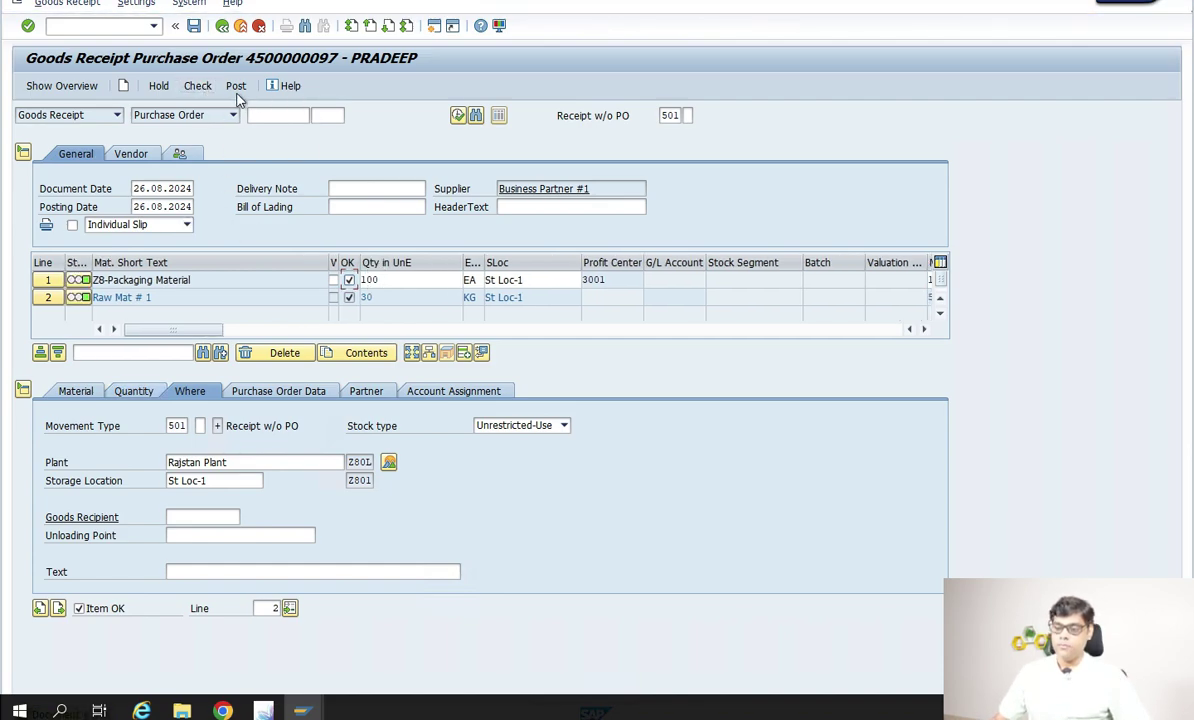
{"action": "left_click", "coordinate": [236, 87]}
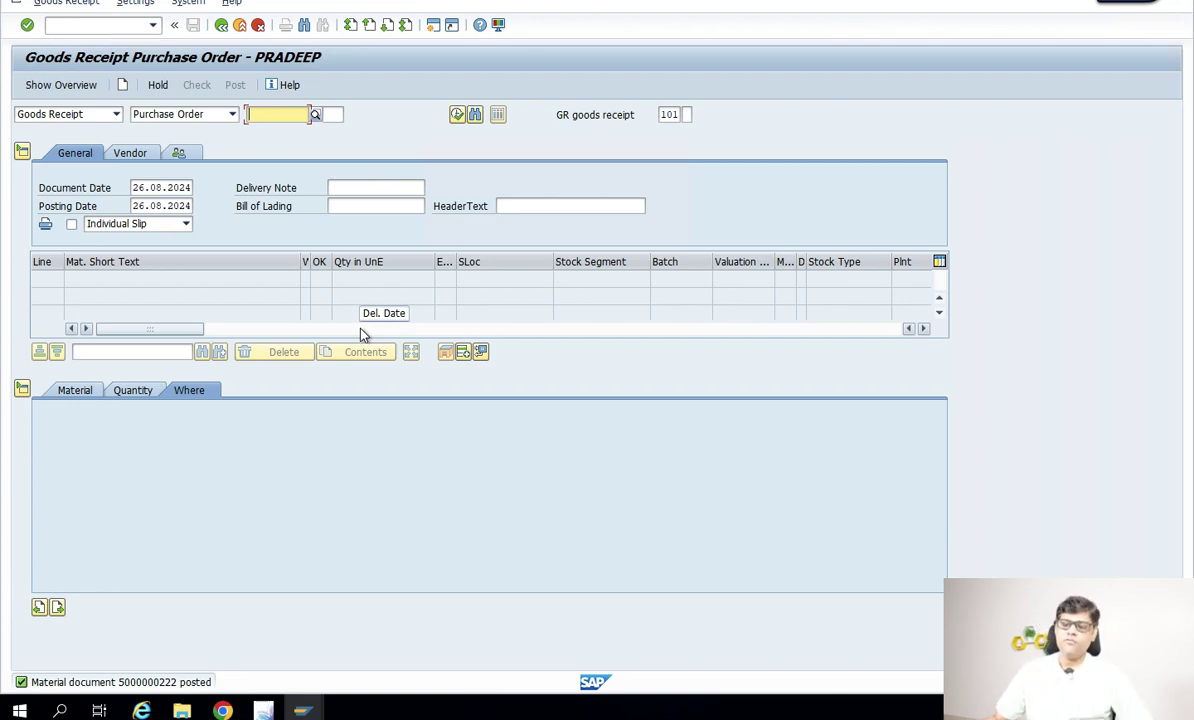
- In a second session, run FBL3N for all items and begin the posting date range
{"action": "left_click", "coordinate": [433, 24]}
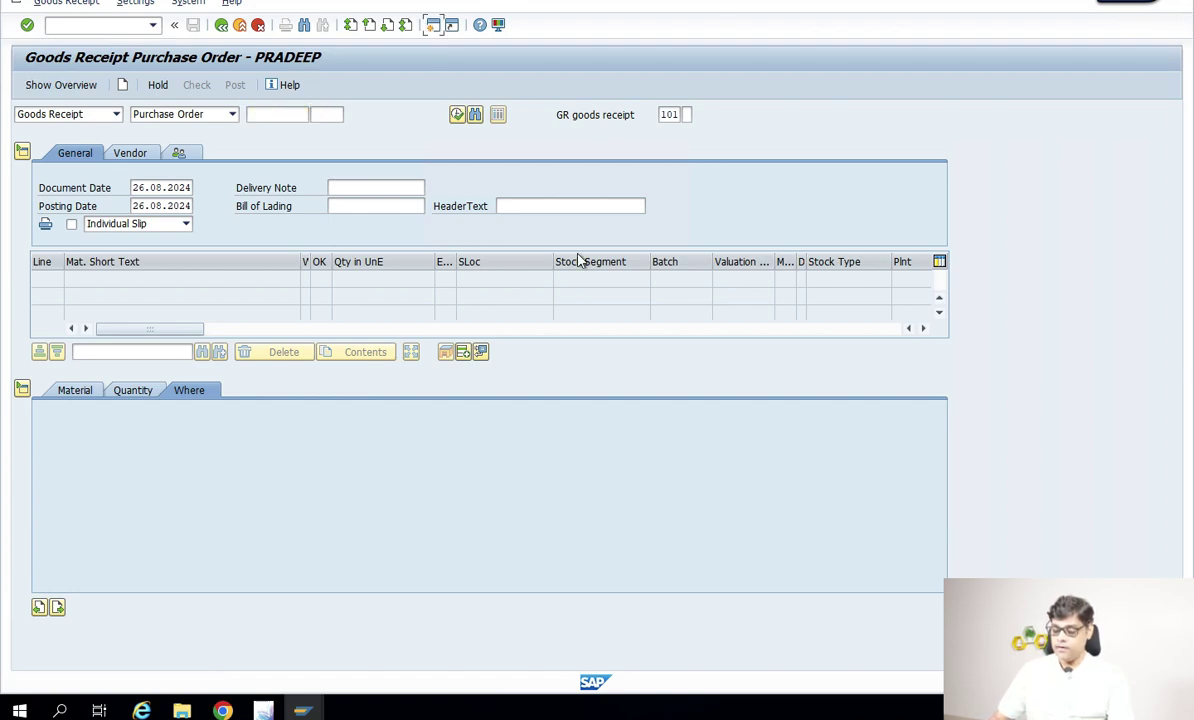
{"action": "type", "text": "FBL3N"}
{"action": "key", "text": "Return"}
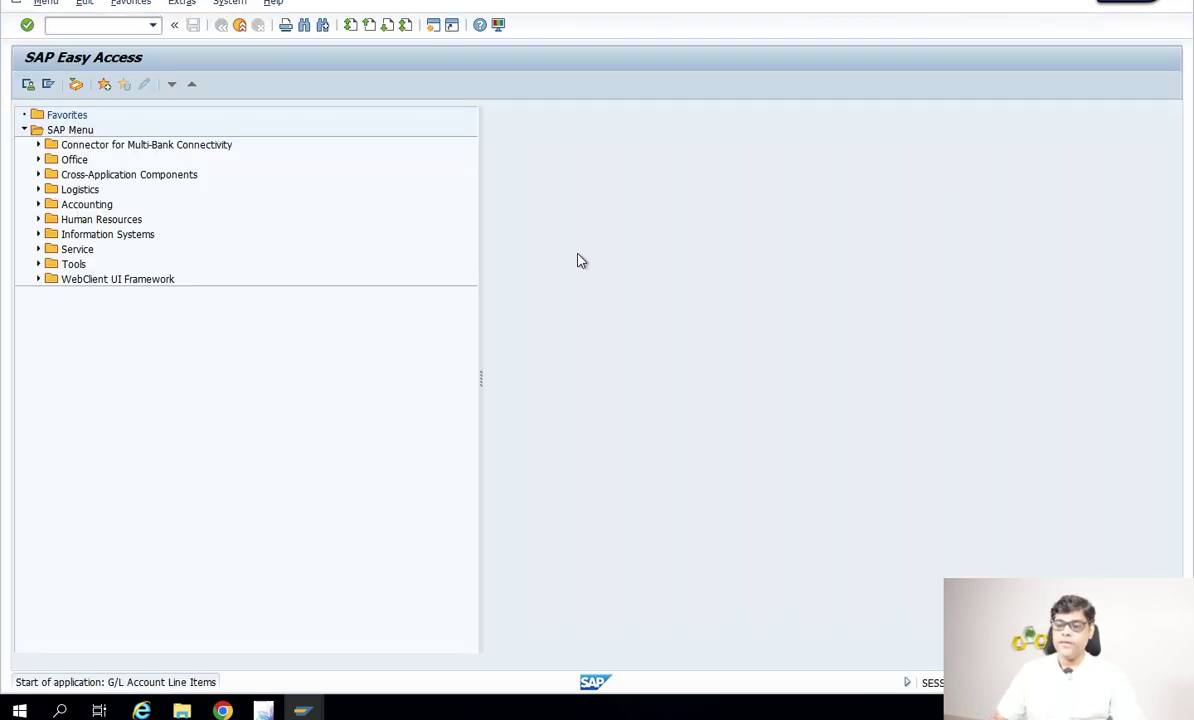
{"action": "left_click", "coordinate": [45, 443]}
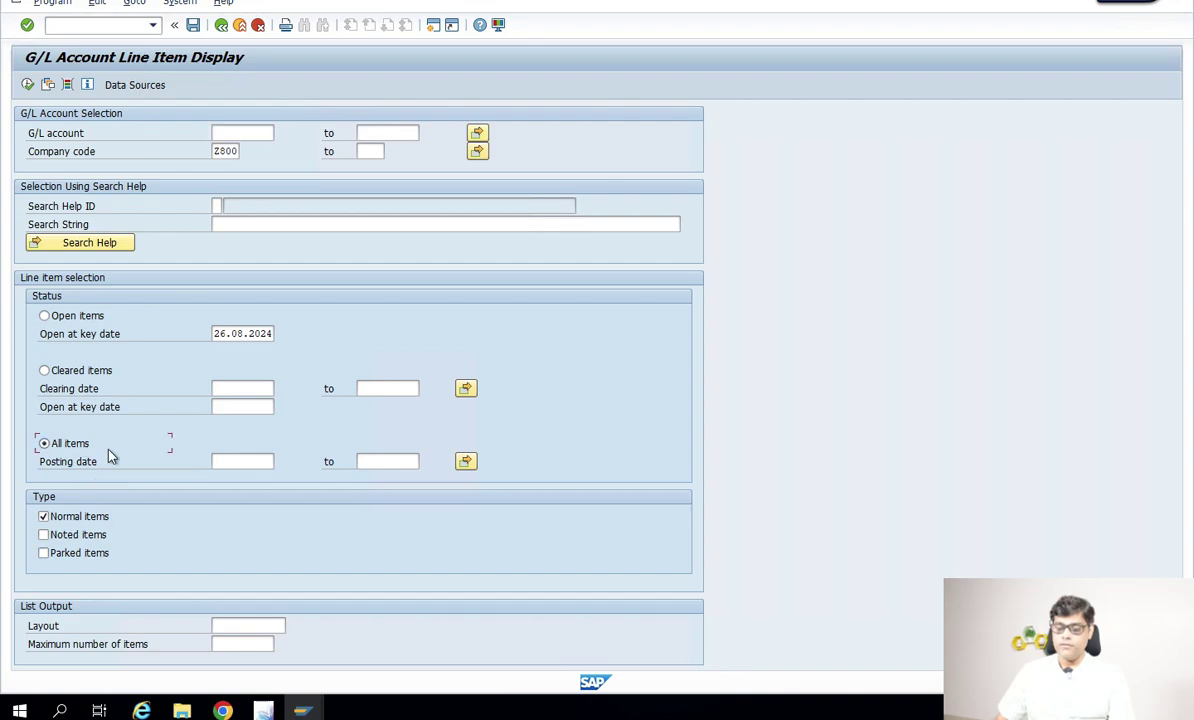
{"action": "left_click", "coordinate": [258, 462]}
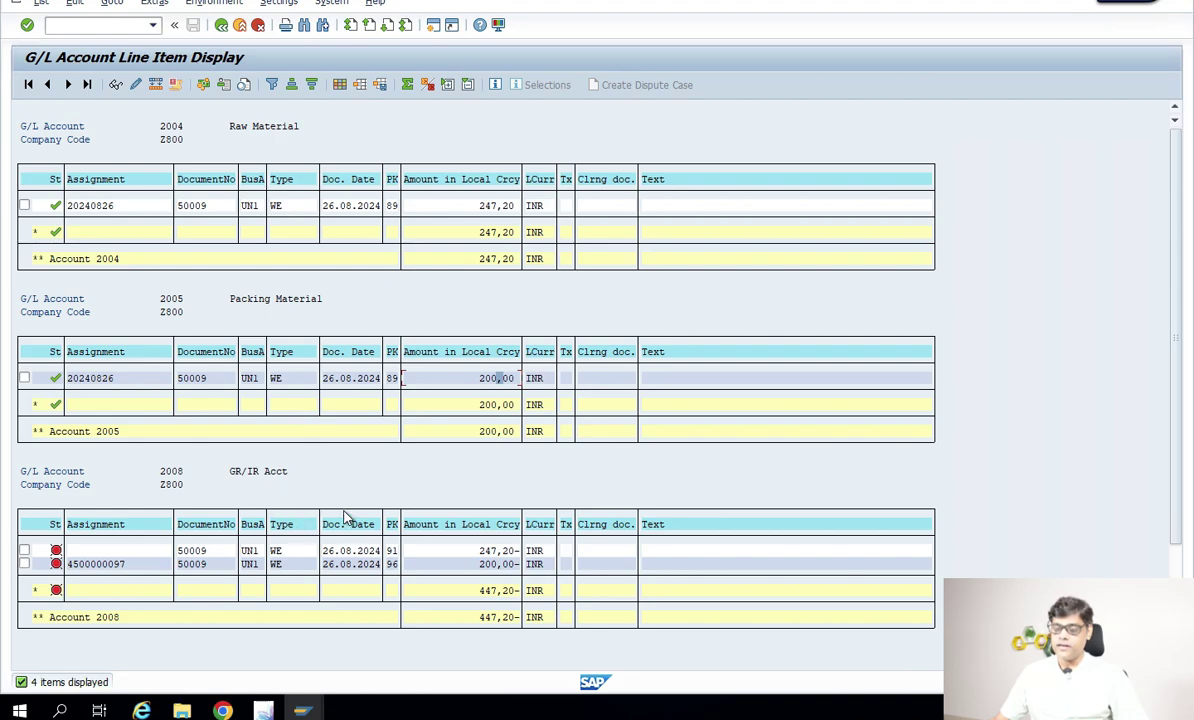
{"action": "double_click", "coordinate": [497, 217]}
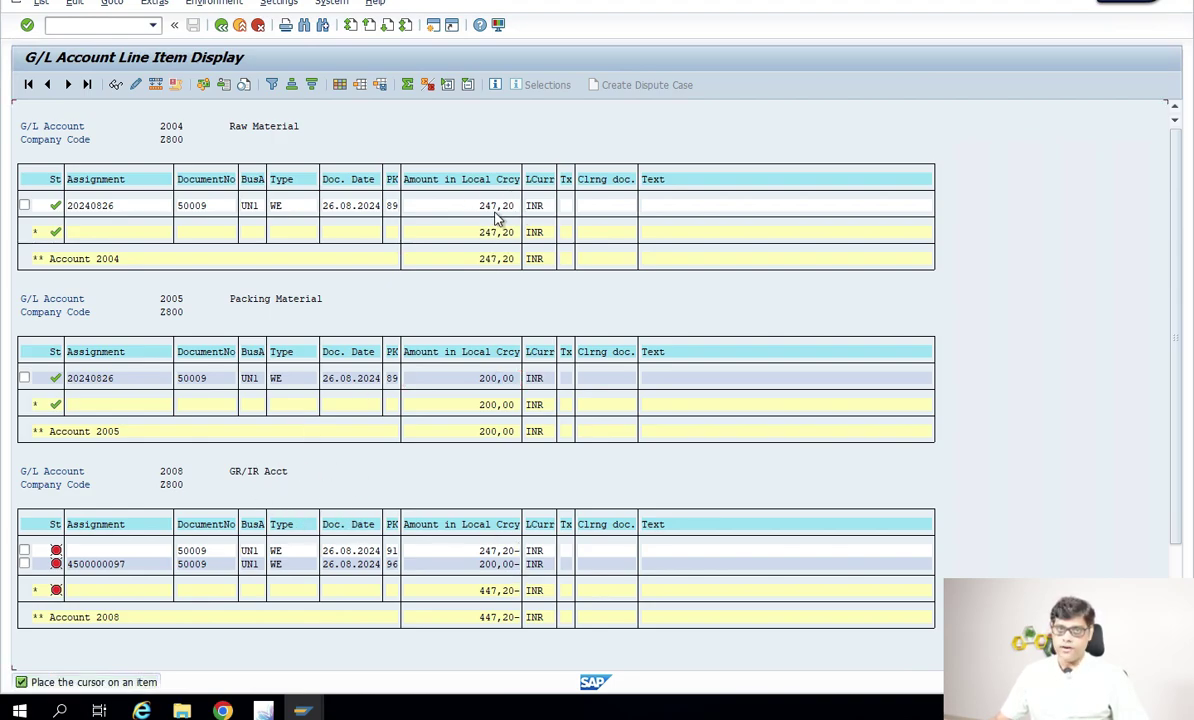
{"action": "double_click", "coordinate": [490, 205]}
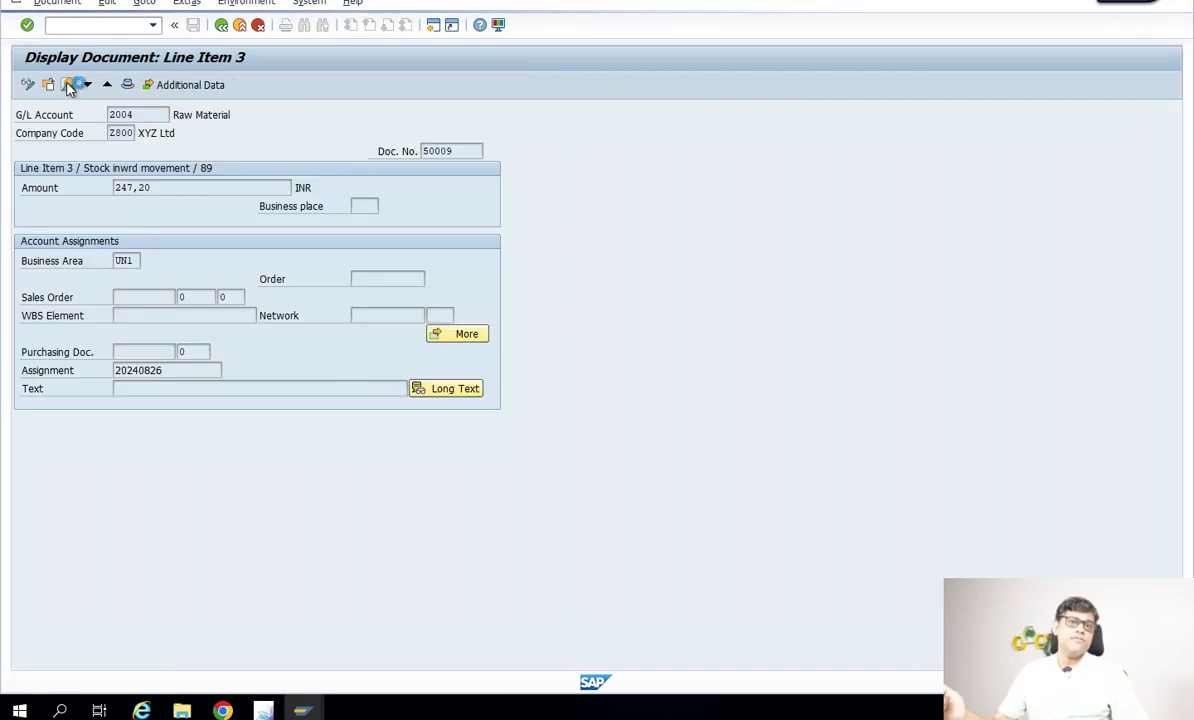
{"action": "left_click", "coordinate": [68, 85]}
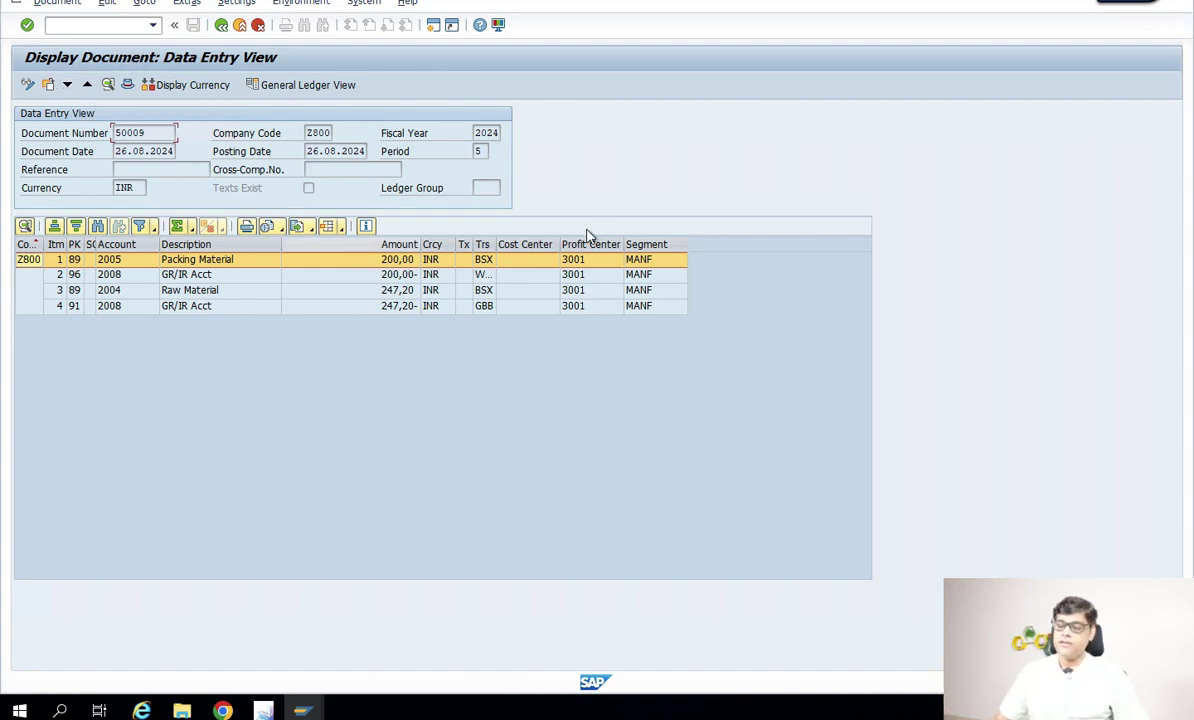
{"action": "left_click", "coordinate": [222, 291]}
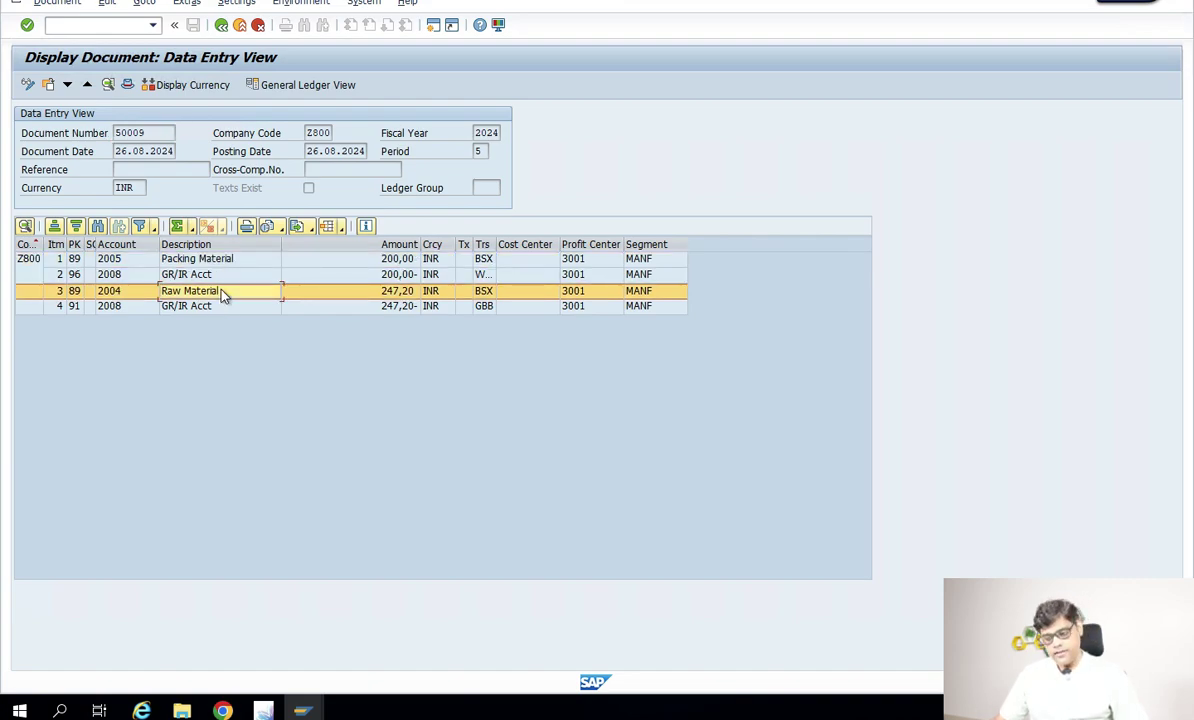
{"action": "left_click", "coordinate": [221, 25]}
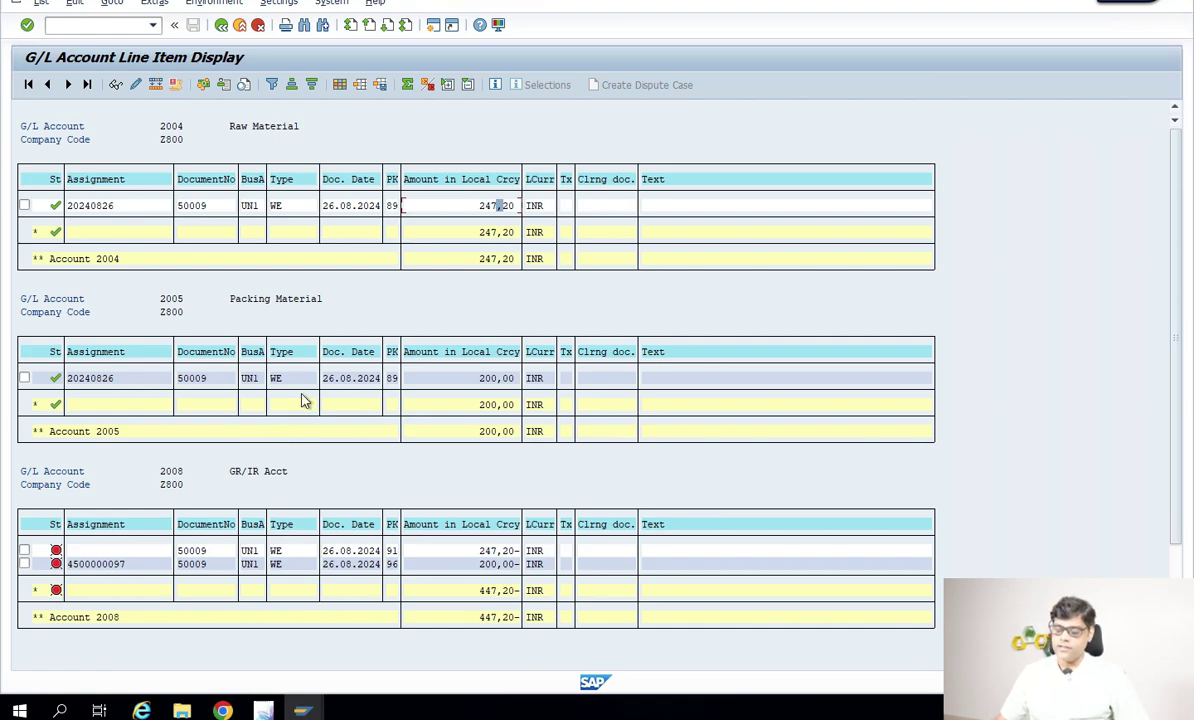
{"action": "mouse_move", "coordinate": [303, 710]}
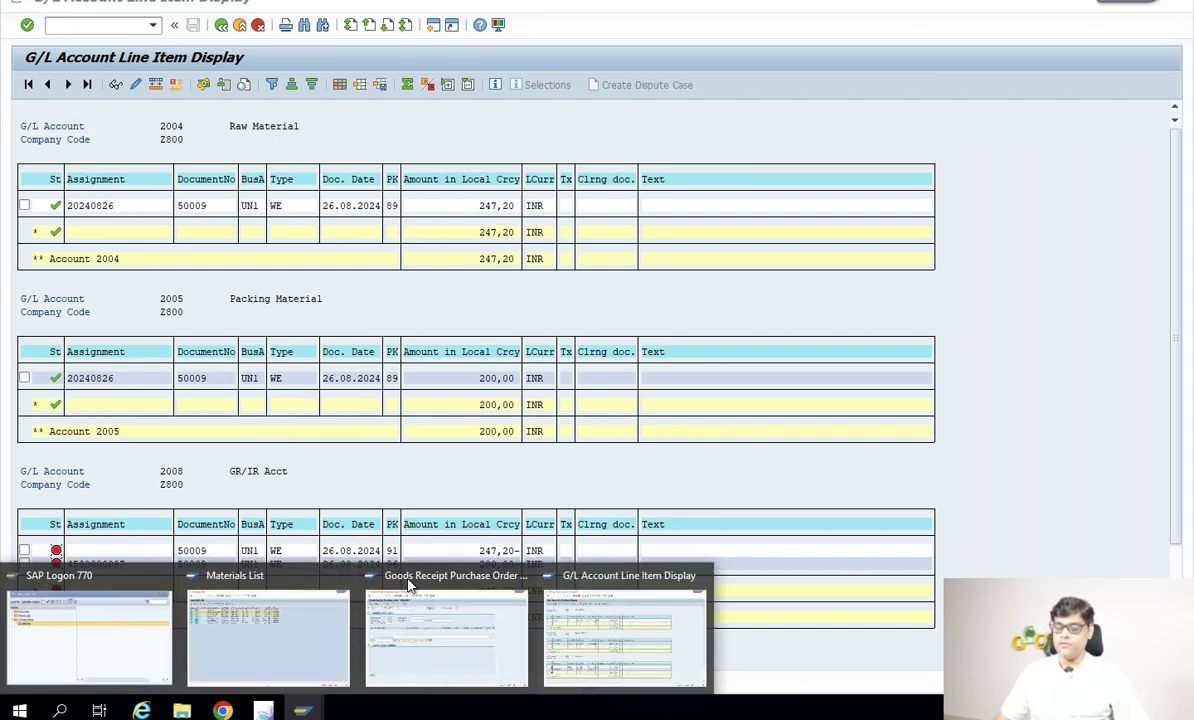
- Start MIRO with the PO number as reference, invoice date 26.08.2024 and tax calculated automatically
{"action": "left_click", "coordinate": [465, 642]}
{"action": "left_click", "coordinate": [101, 27]}
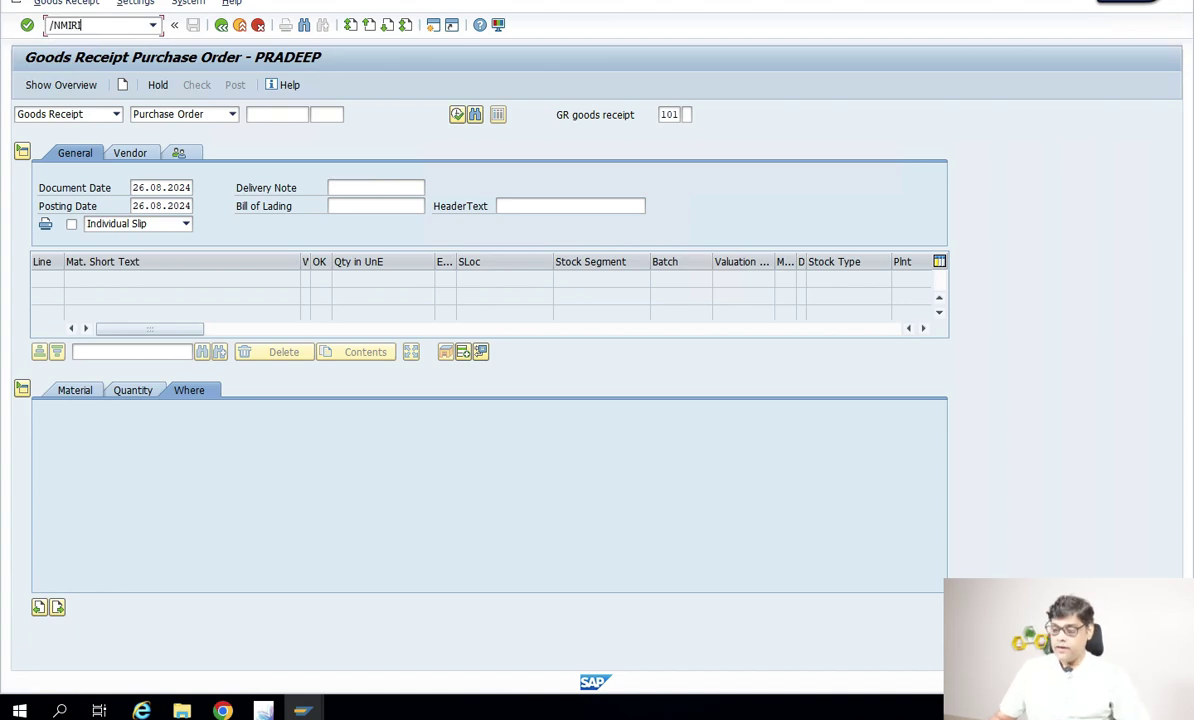
{"action": "key", "text": "Return"}
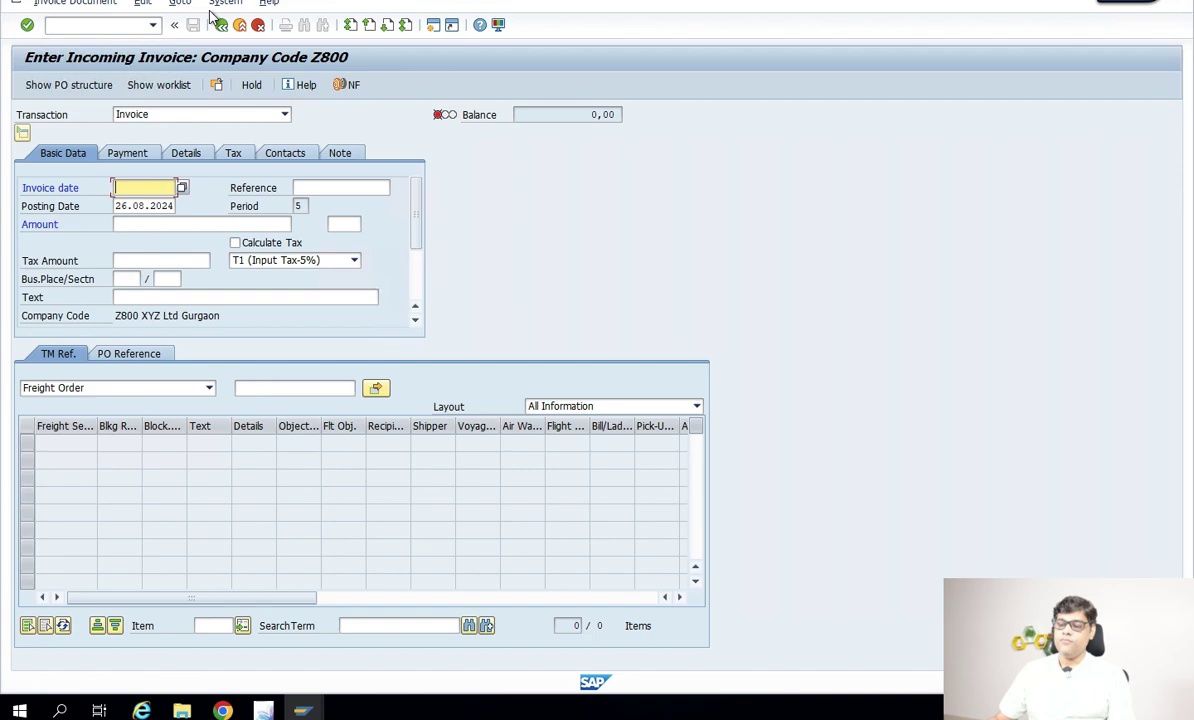
{"action": "left_click", "coordinate": [344, 188]}
{"action": "key", "text": "ctrl+v"}
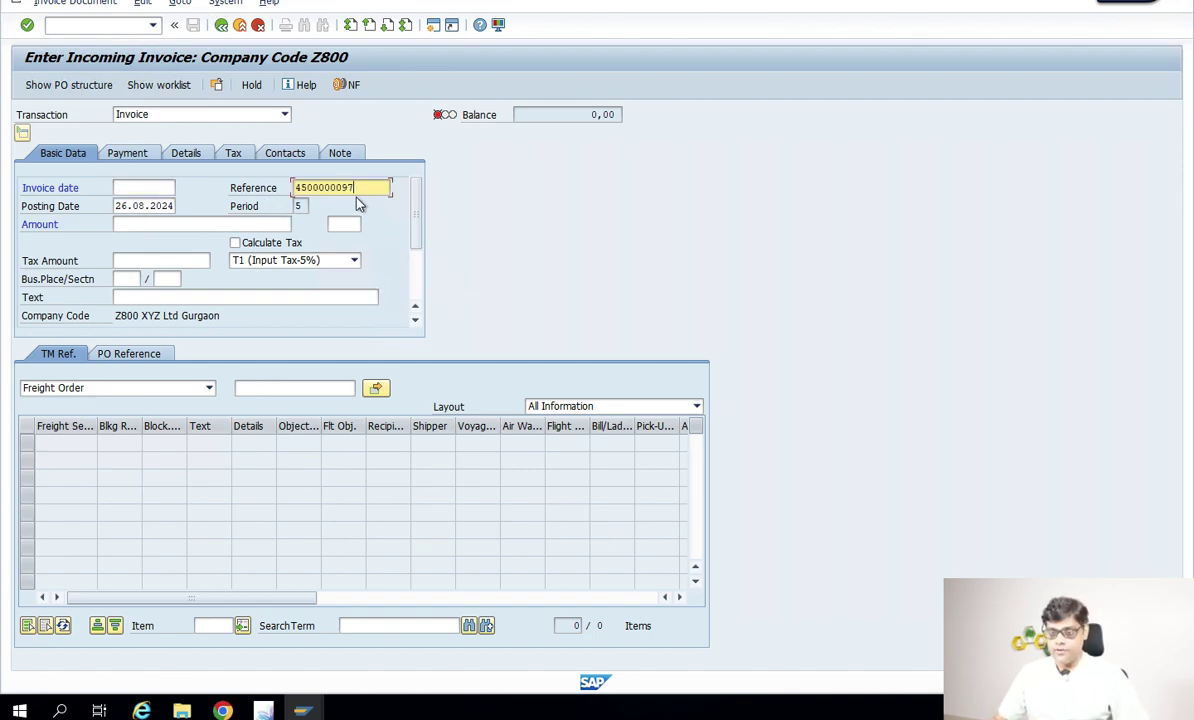
{"action": "left_click", "coordinate": [175, 187]}
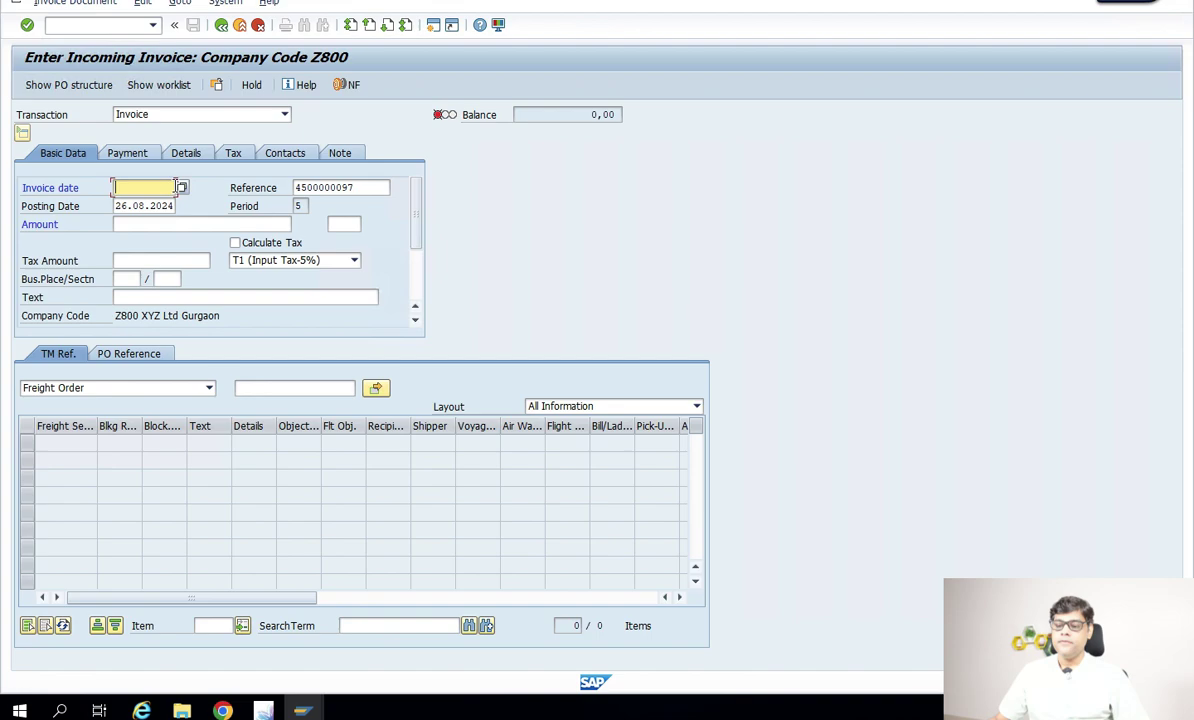
{"action": "left_click", "coordinate": [181, 187]}
{"action": "double_click", "coordinate": [186, 332]}
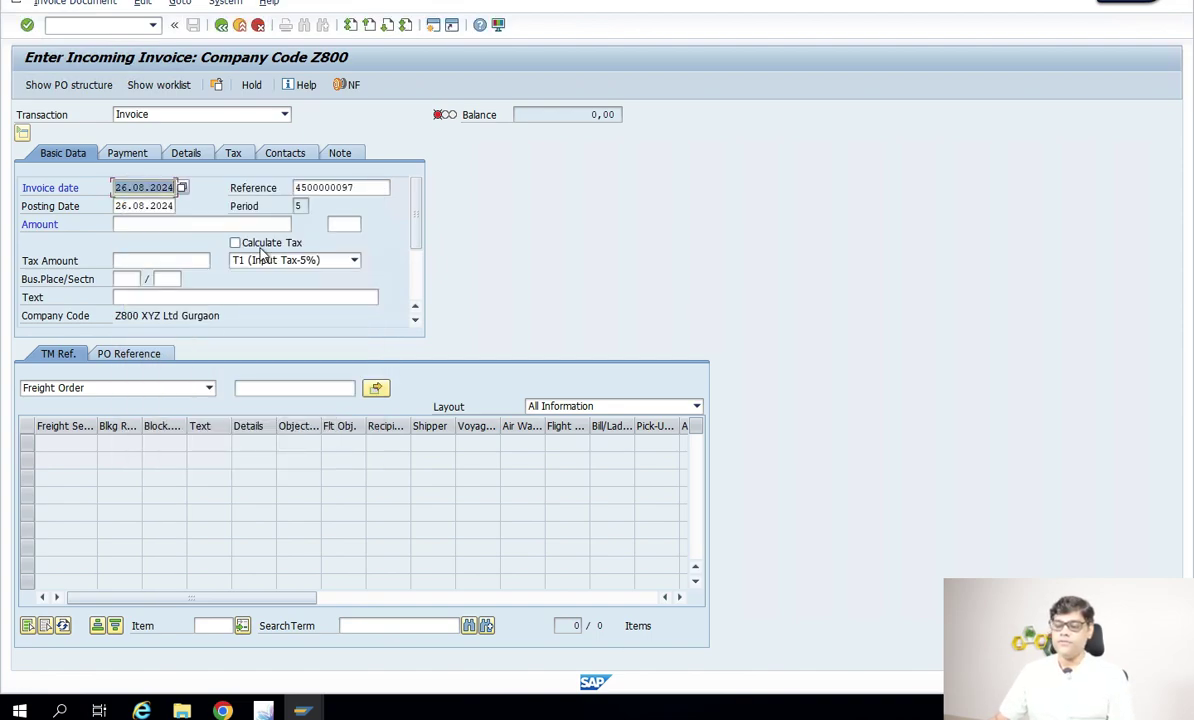
{"action": "left_click", "coordinate": [234, 243]}
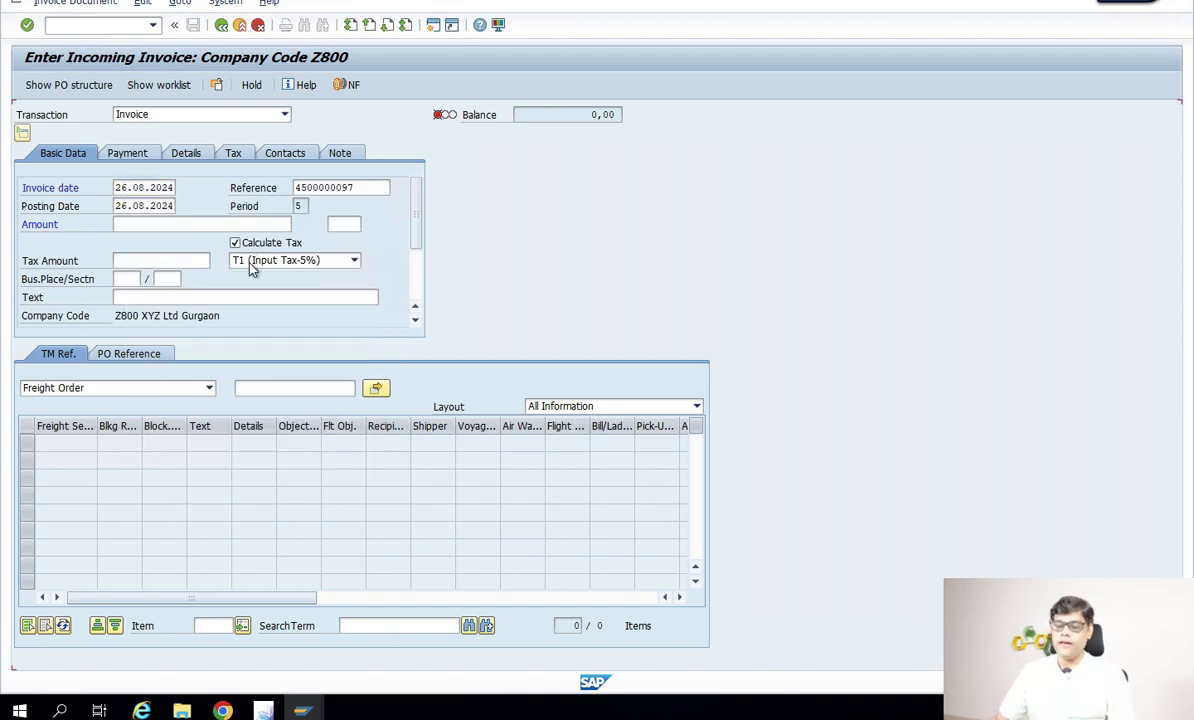
{"action": "left_click", "coordinate": [130, 355]}
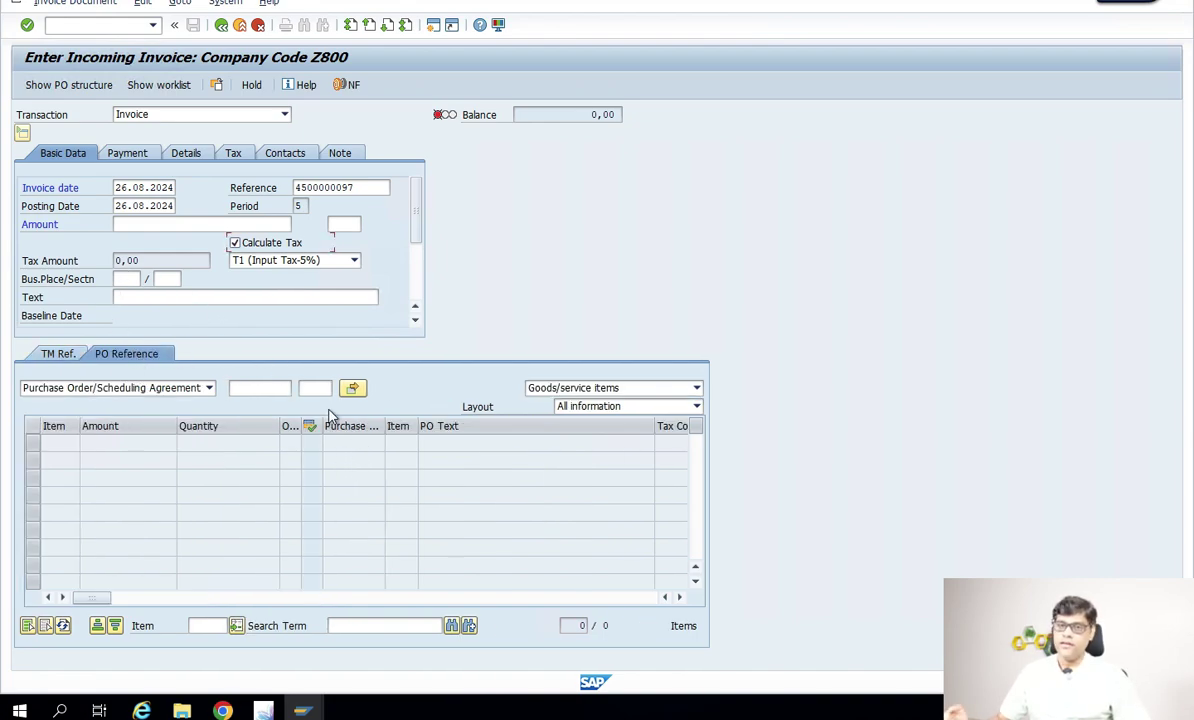
{"action": "left_click", "coordinate": [256, 388]}
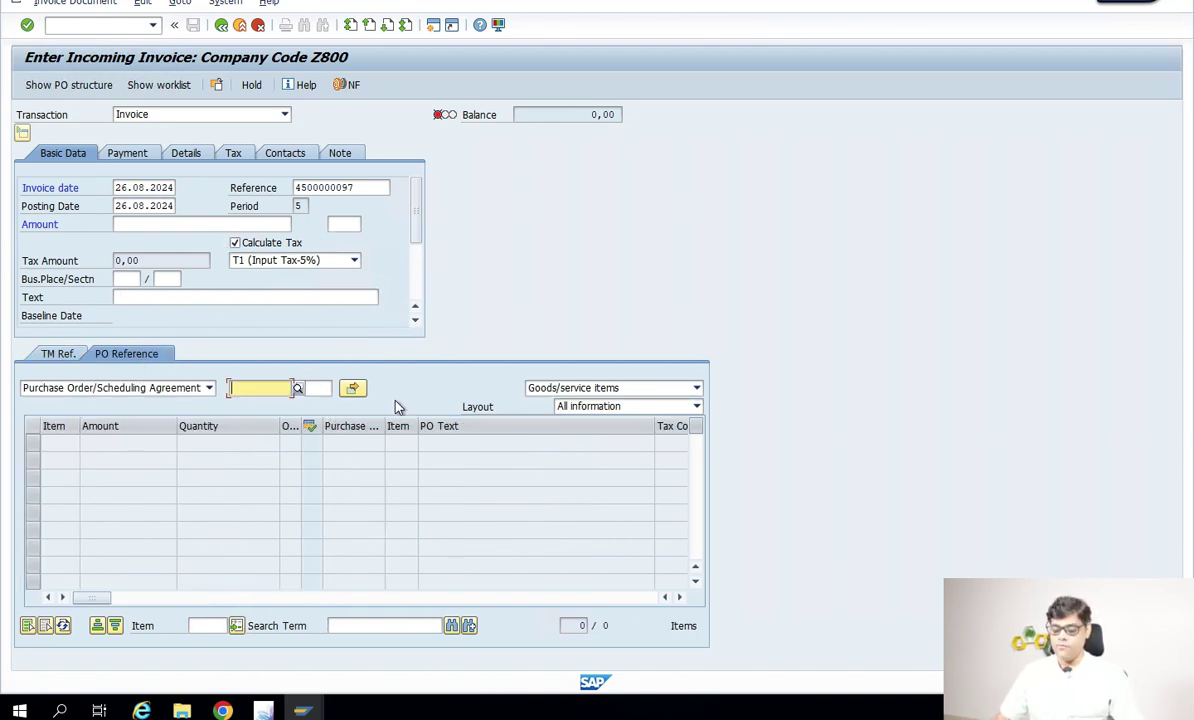
{"action": "key", "text": "ctrl+v"}
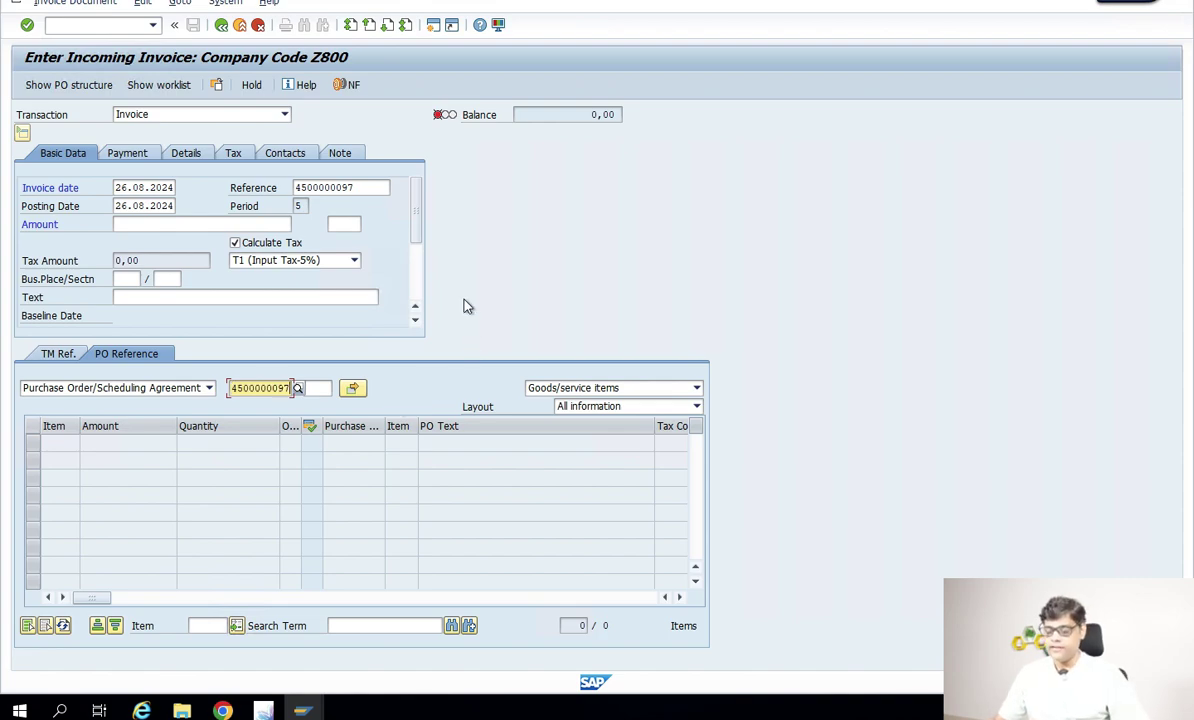
- Adopt the PO's 200,00 INR packaging line into the invoice, then bring FBL3N forward
{"action": "left_click", "coordinate": [354, 388]}
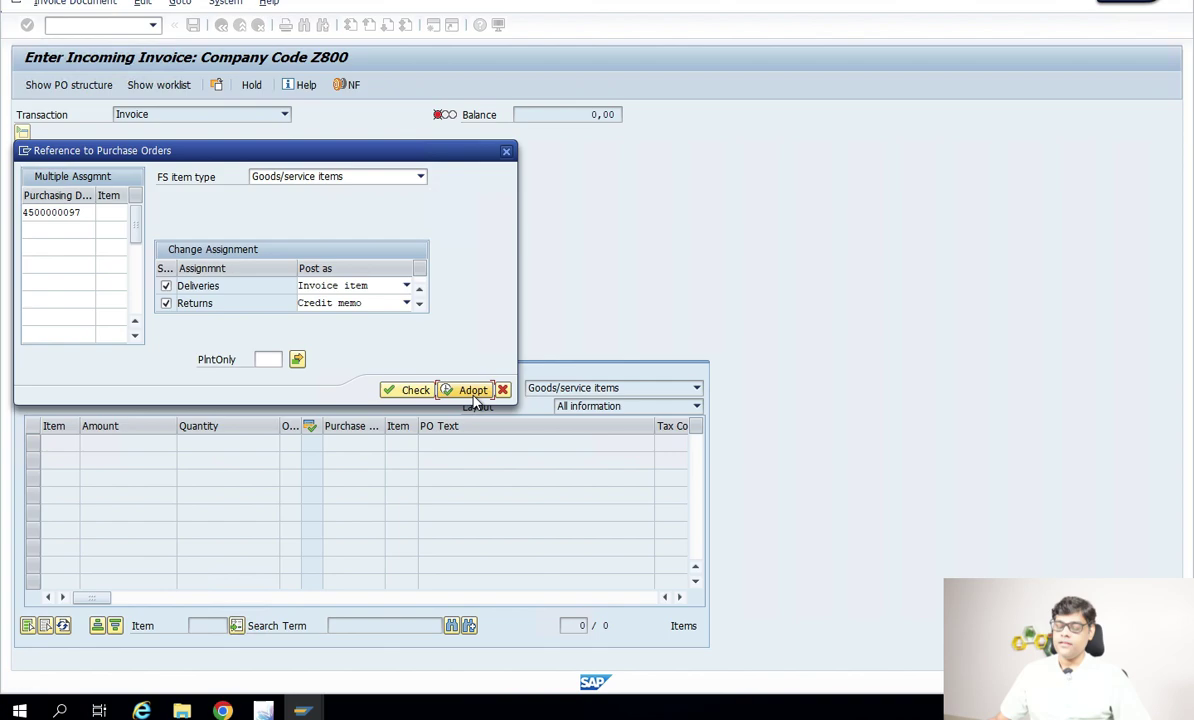
{"action": "left_click", "coordinate": [473, 392]}
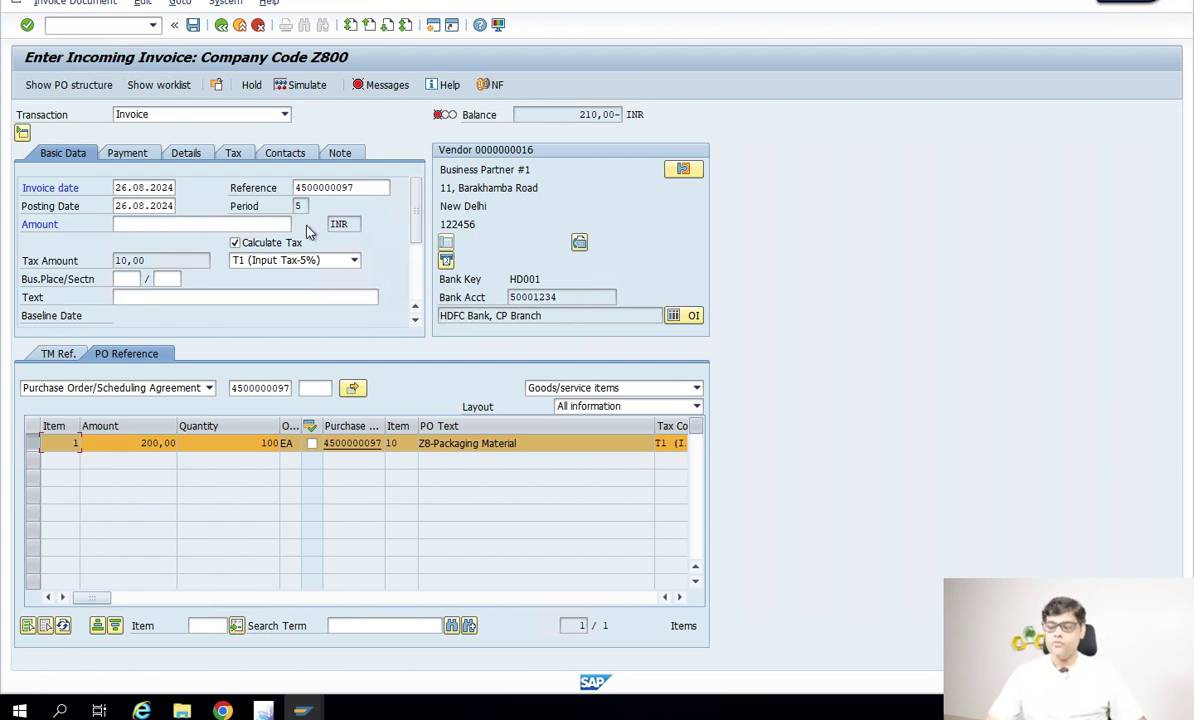
{"action": "mouse_move", "coordinate": [302, 712]}
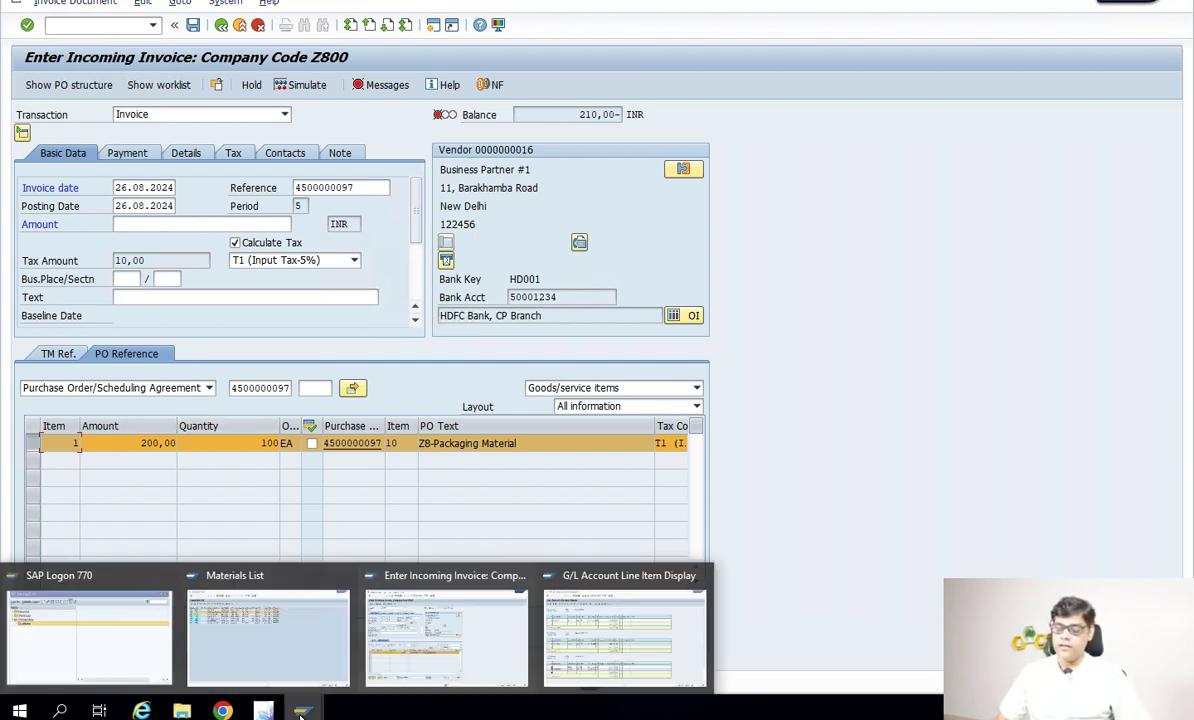
{"action": "left_click", "coordinate": [540, 604]}
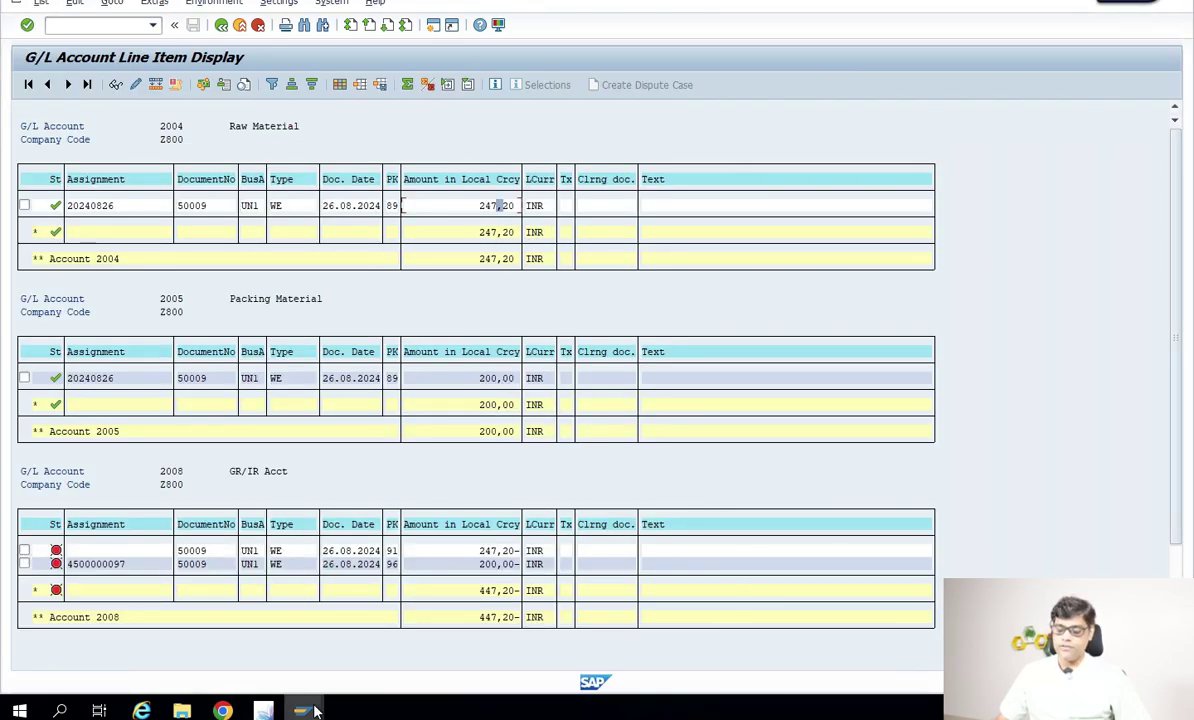
{"action": "mouse_move", "coordinate": [302, 710]}
{"action": "left_click", "coordinate": [477, 630]}
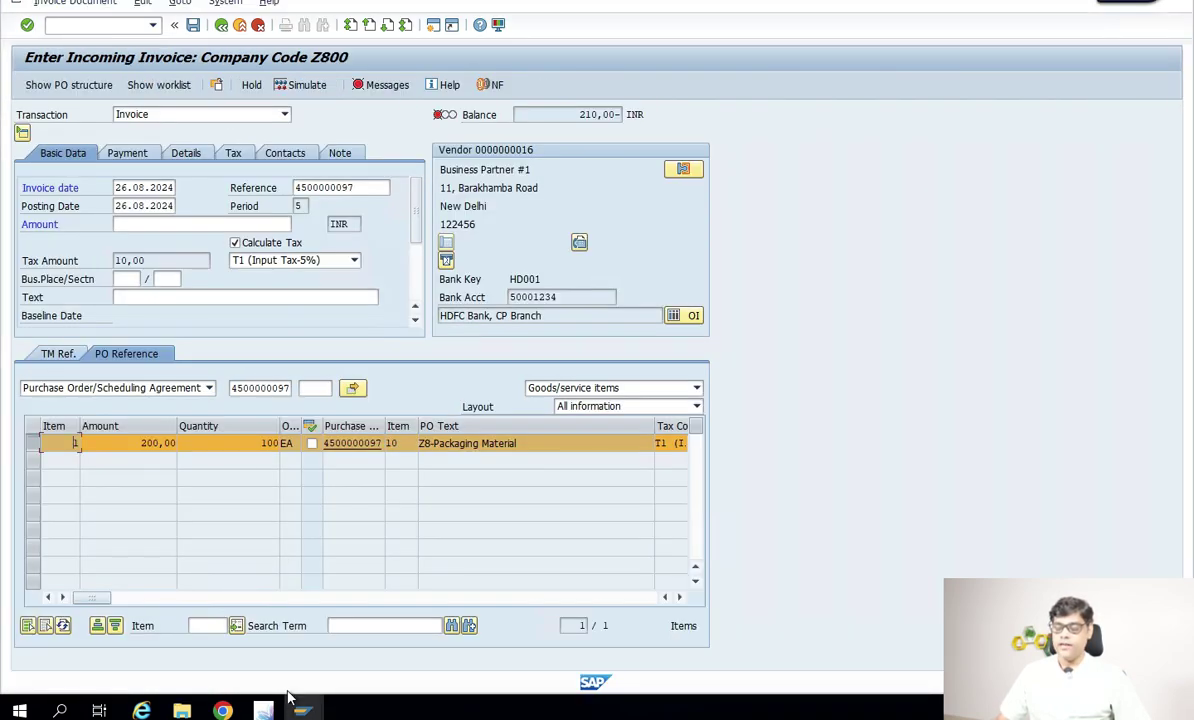
{"action": "left_click", "coordinate": [590, 628]}
{"action": "left_click", "coordinate": [497, 205]}
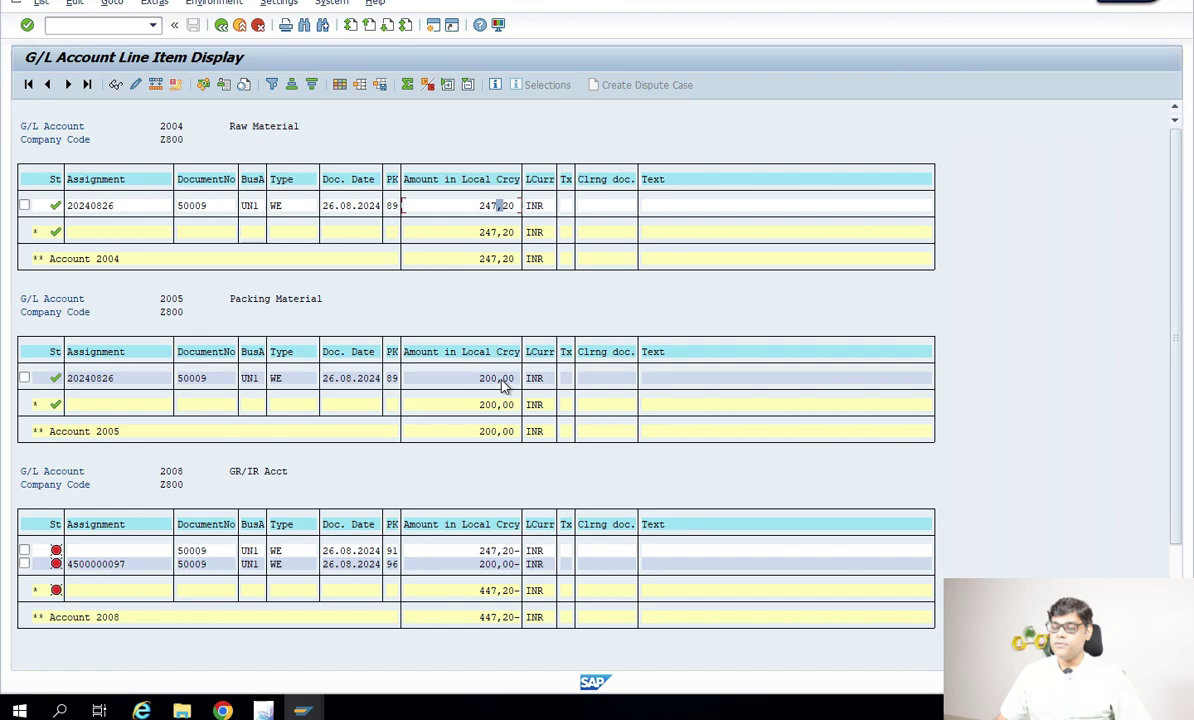
{"action": "scroll", "coordinate": [418, 232], "scroll_direction": "down", "scroll_amount": 2}
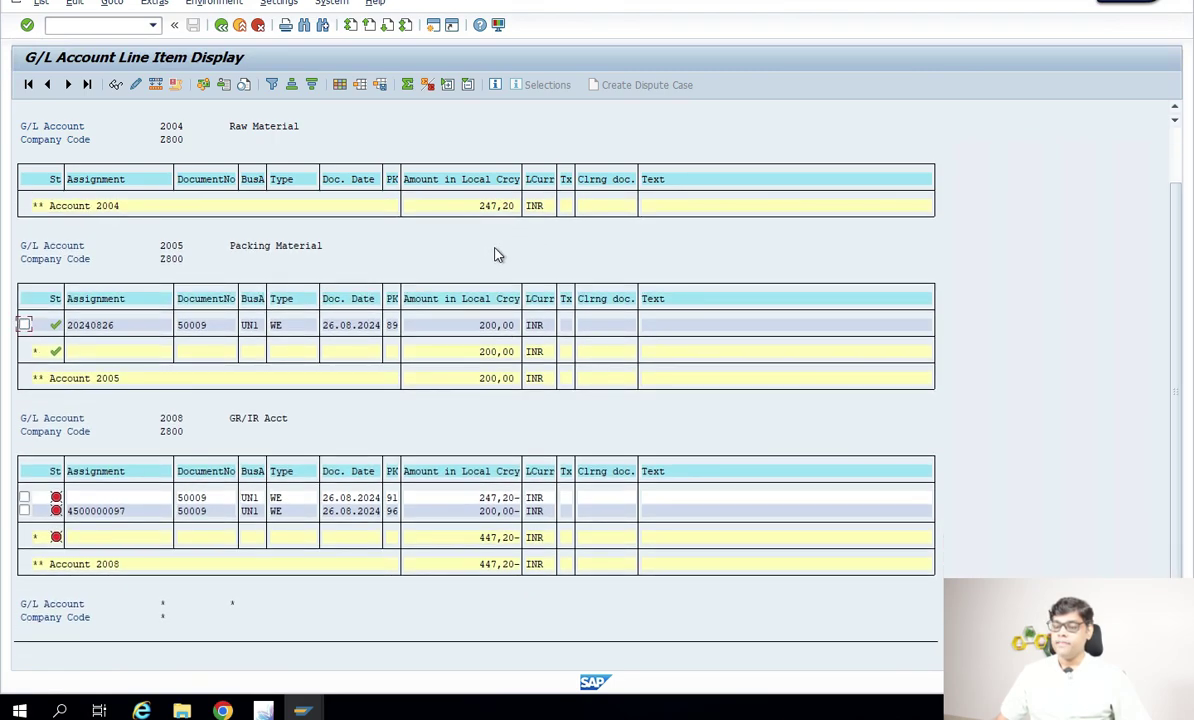
{"action": "scroll", "coordinate": [490, 266], "scroll_direction": "up", "scroll_amount": 1}
{"action": "scroll", "coordinate": [495, 268], "scroll_direction": "up", "scroll_amount": 1}
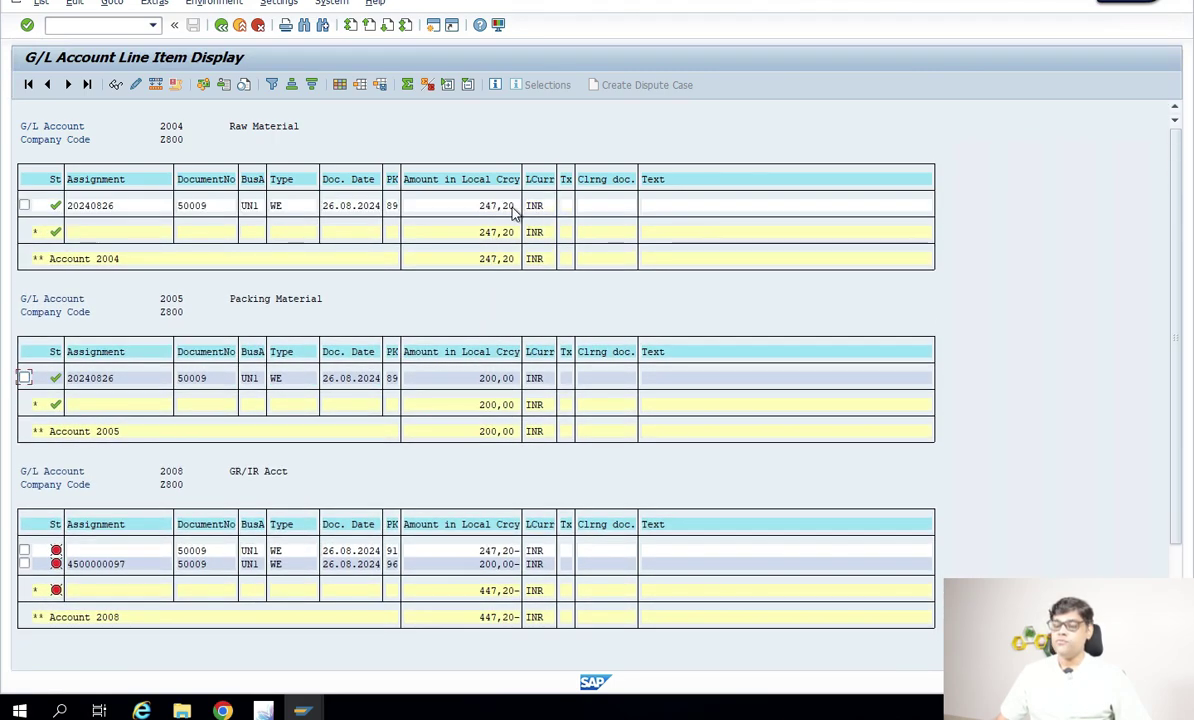
{"action": "scroll", "coordinate": [495, 215], "scroll_direction": "down", "scroll_amount": 2}
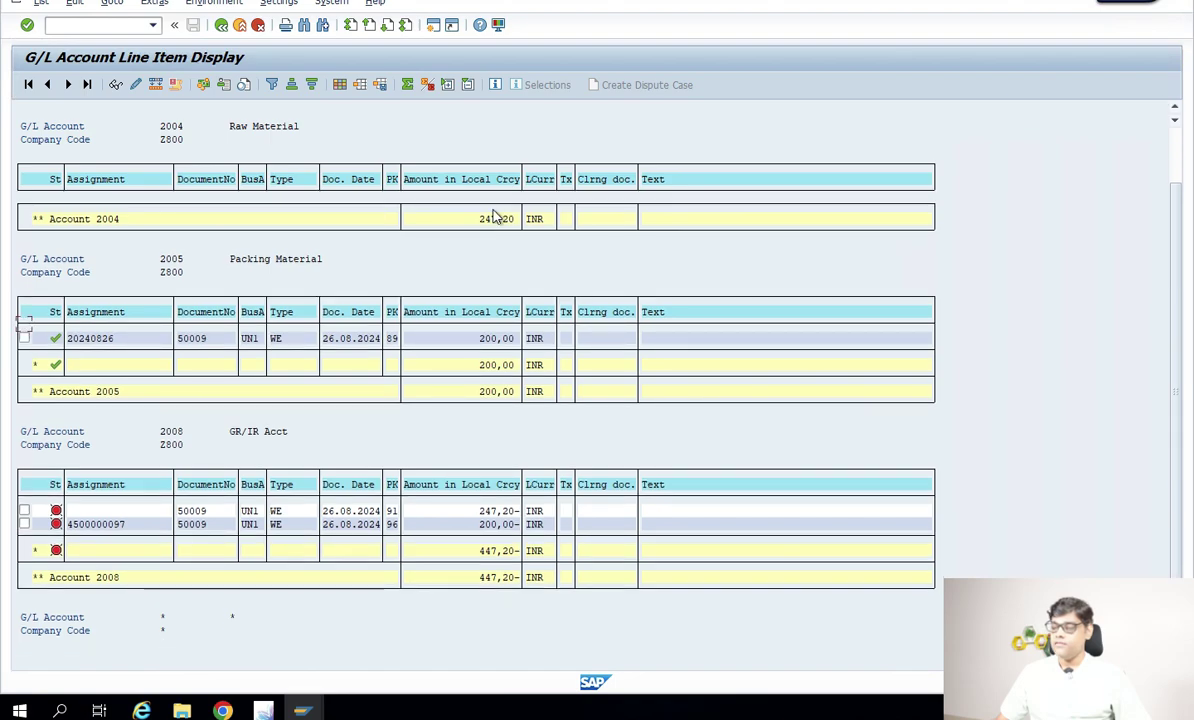
{"action": "scroll", "coordinate": [495, 215], "scroll_direction": "up", "scroll_amount": 2}
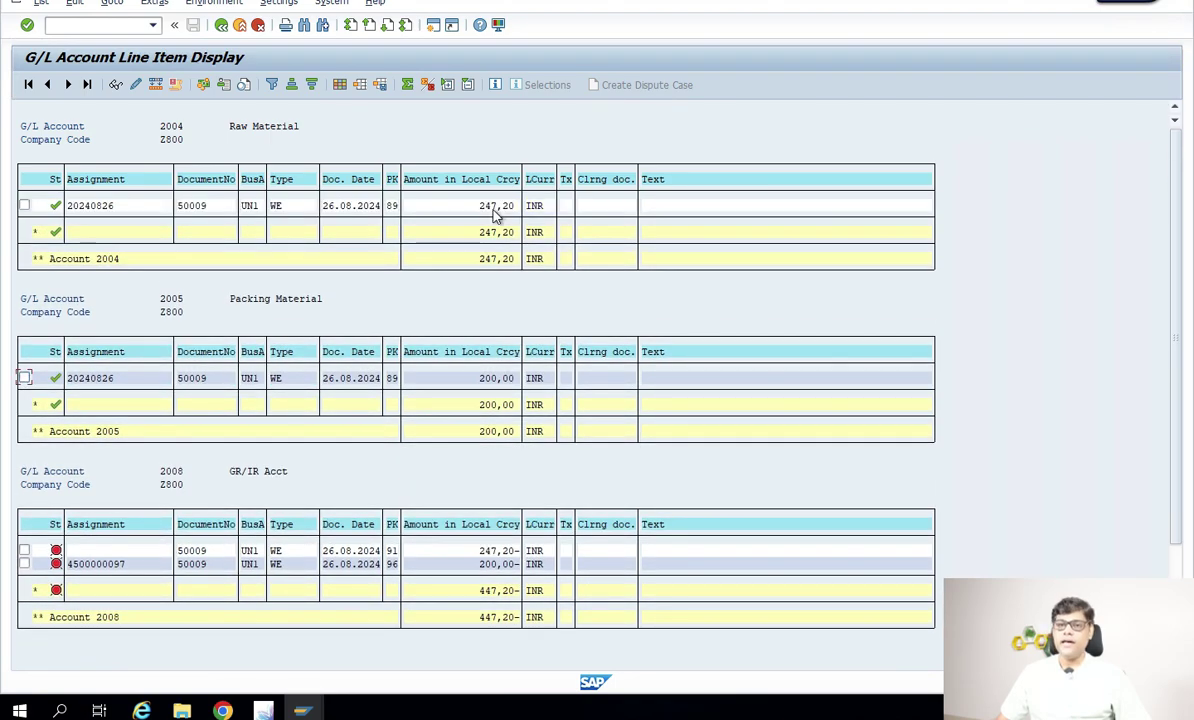
{"action": "mouse_move", "coordinate": [302, 710]}
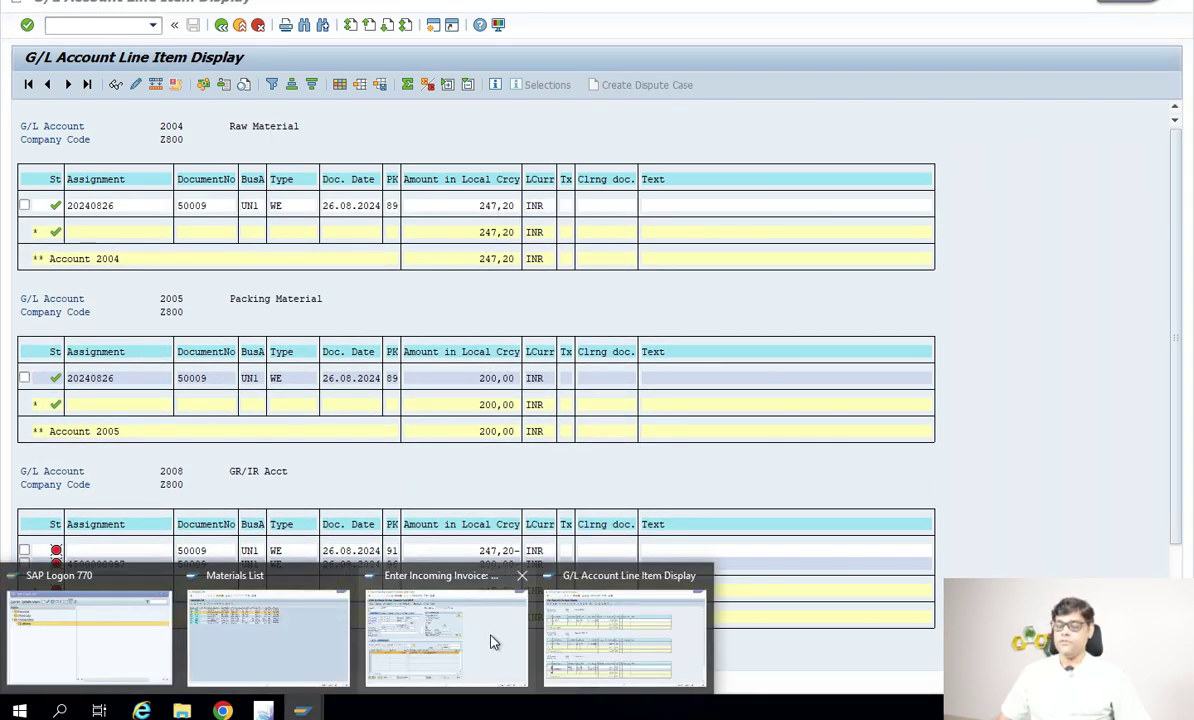
{"action": "left_click", "coordinate": [503, 638]}
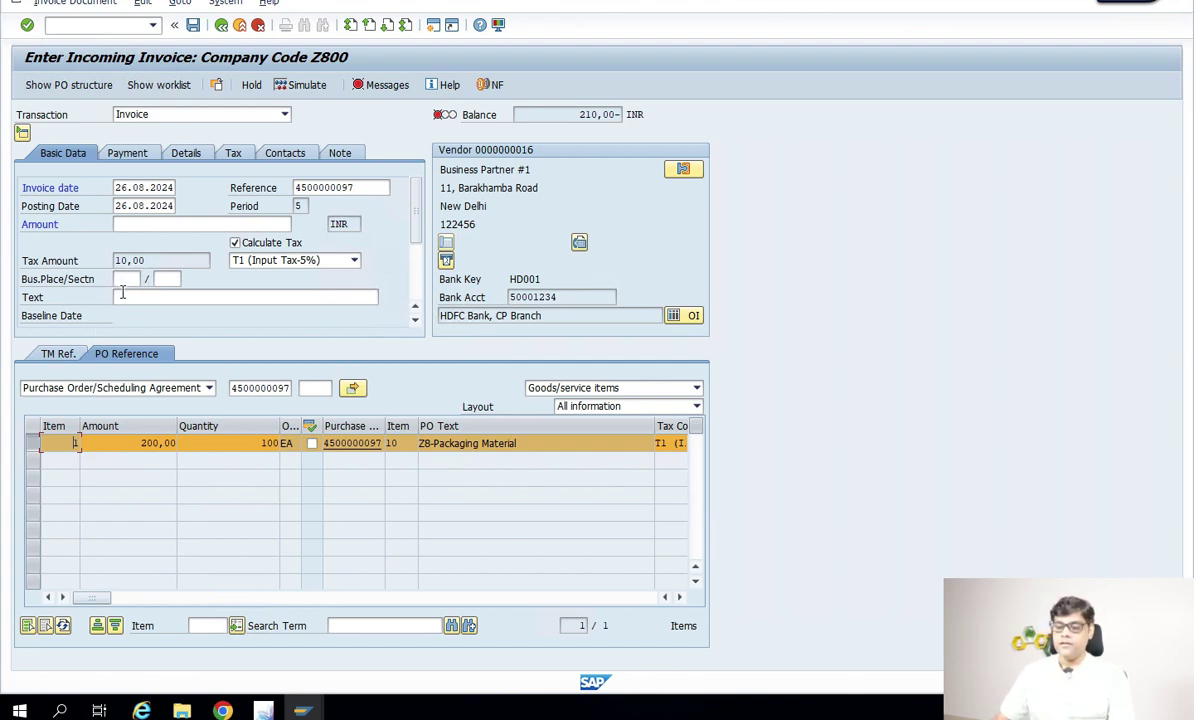
- Enter invoice amount 210 and business place Z801, then validate the invoice header
{"action": "left_click", "coordinate": [139, 226]}
{"action": "type", "text": "210"}
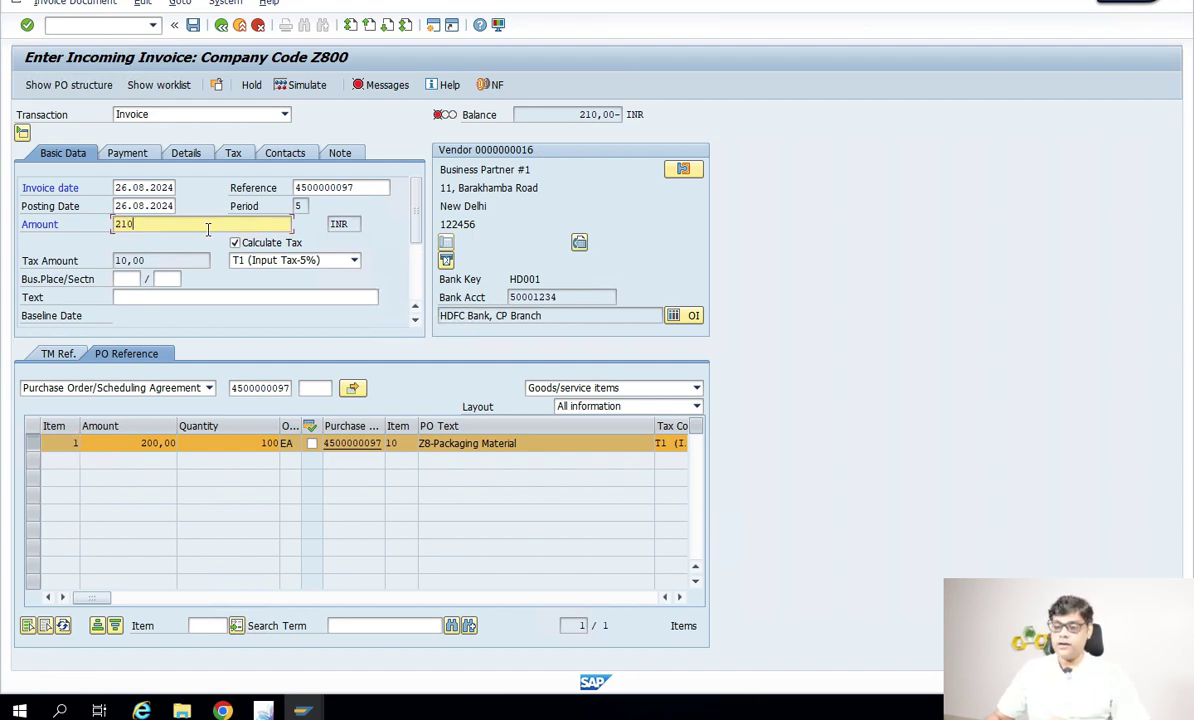
{"action": "left_click", "coordinate": [135, 279]}
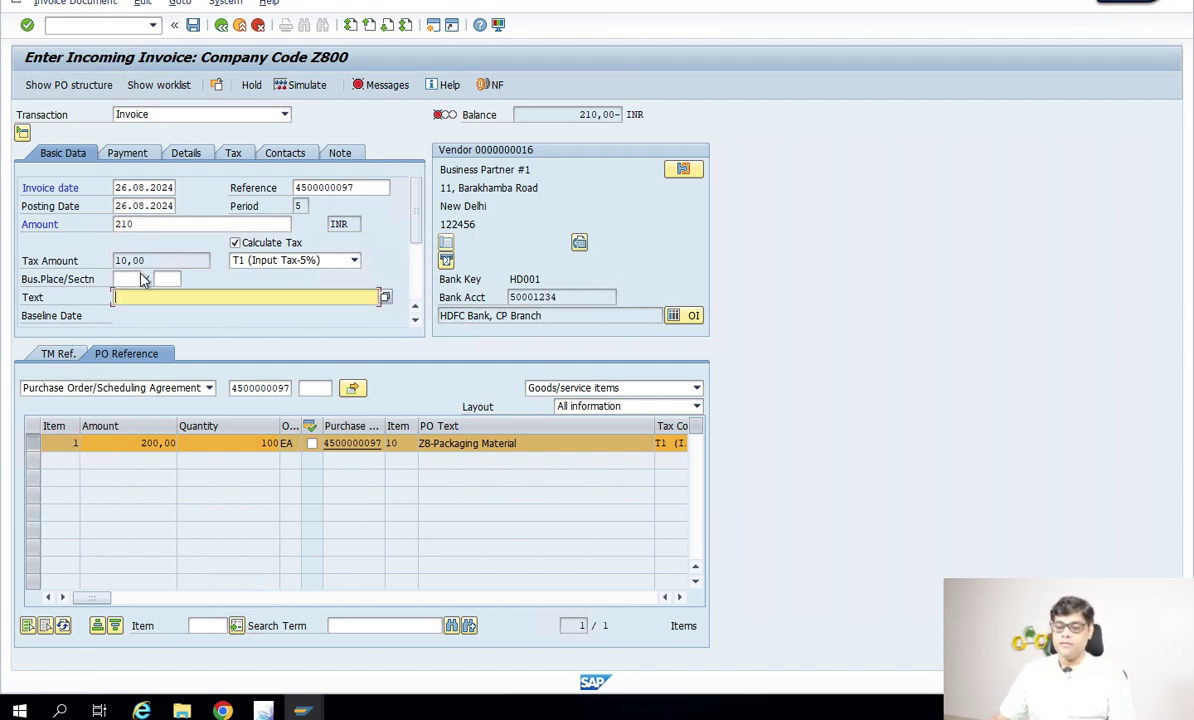
{"action": "left_click", "coordinate": [147, 280]}
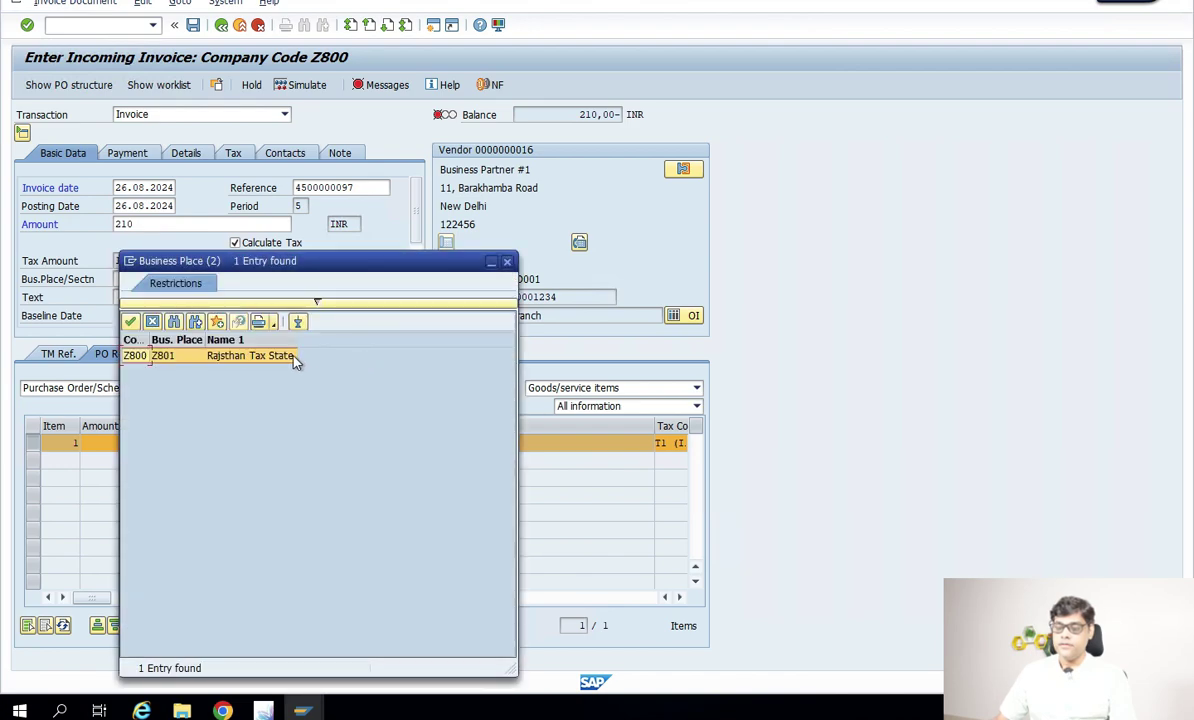
{"action": "double_click", "coordinate": [366, 358]}
{"action": "key", "text": "Return"}
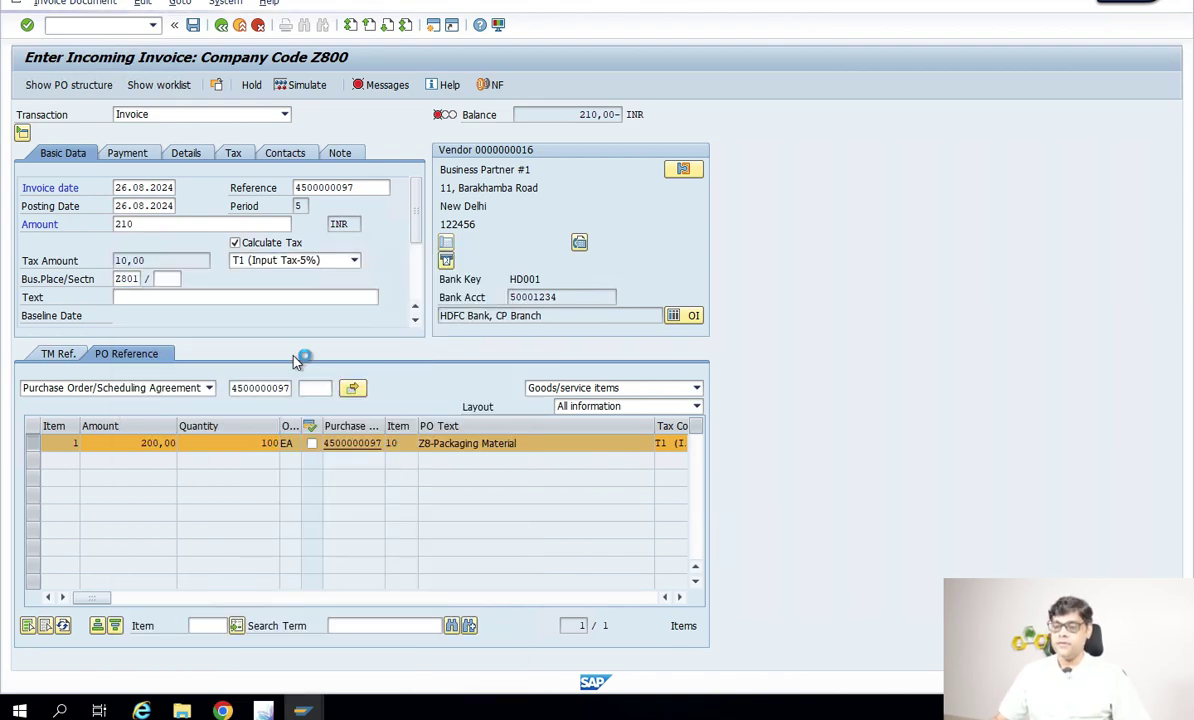
- Set the payment baseline date to 26.08.2024 and post the invoice
{"action": "left_click", "coordinate": [112, 188]}
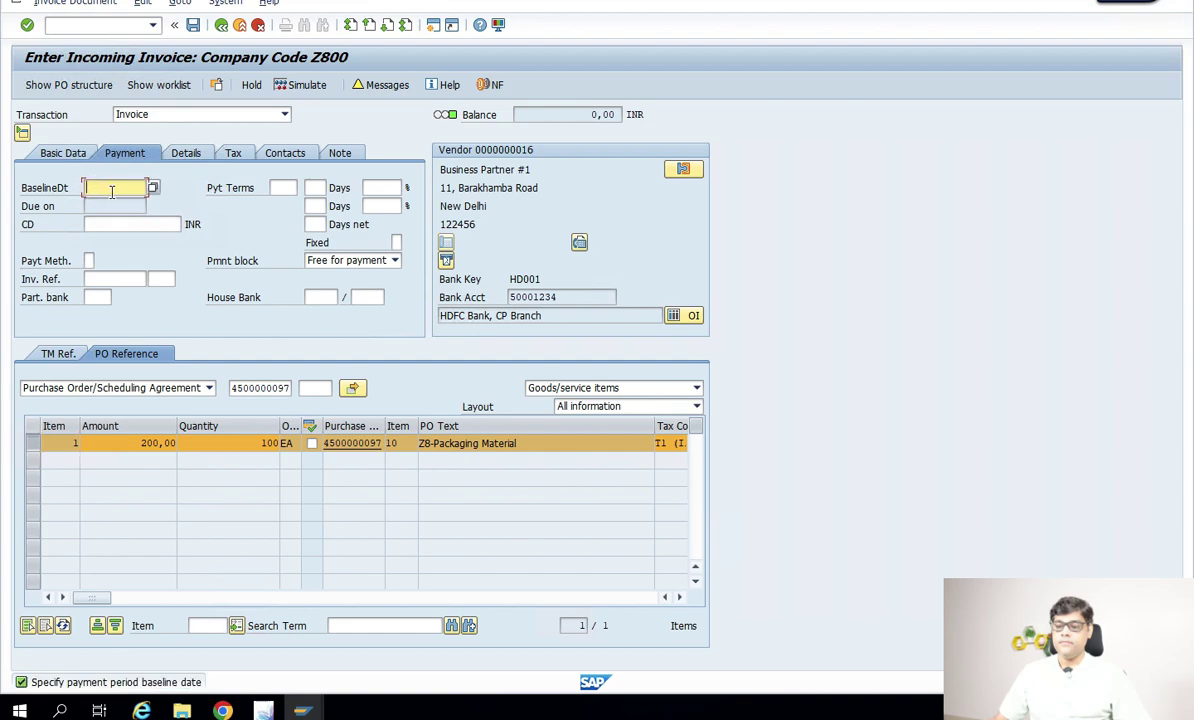
{"action": "left_click", "coordinate": [166, 188]}
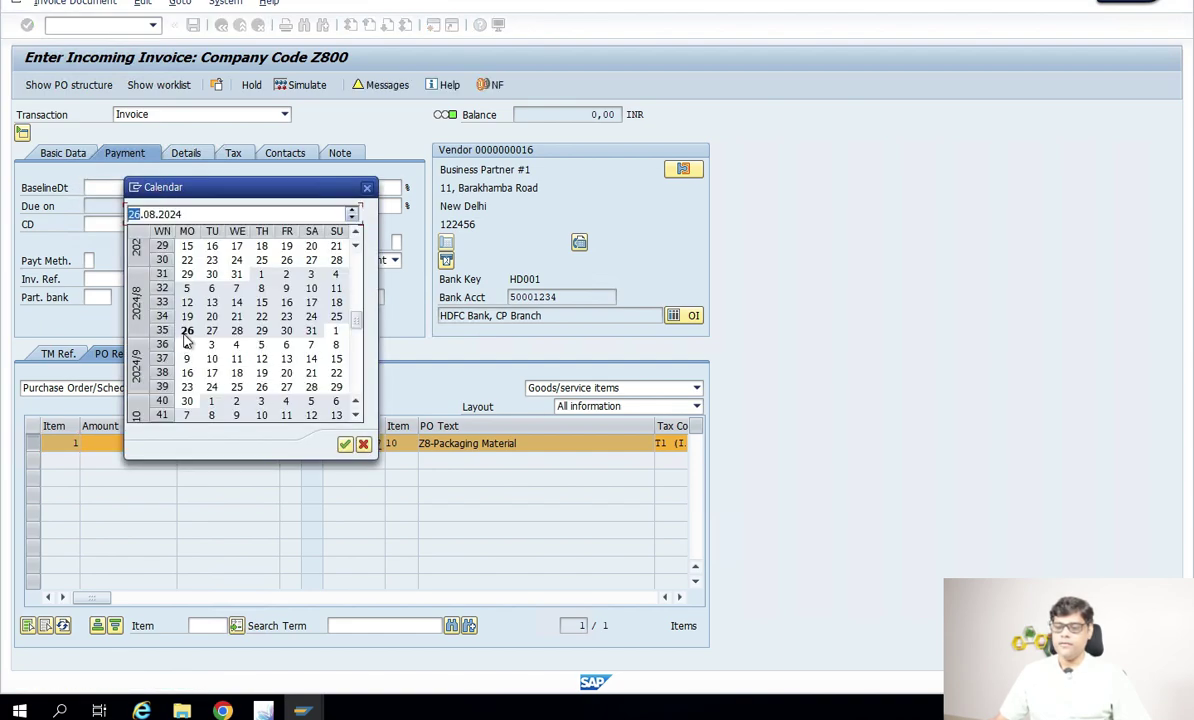
{"action": "double_click", "coordinate": [184, 342]}
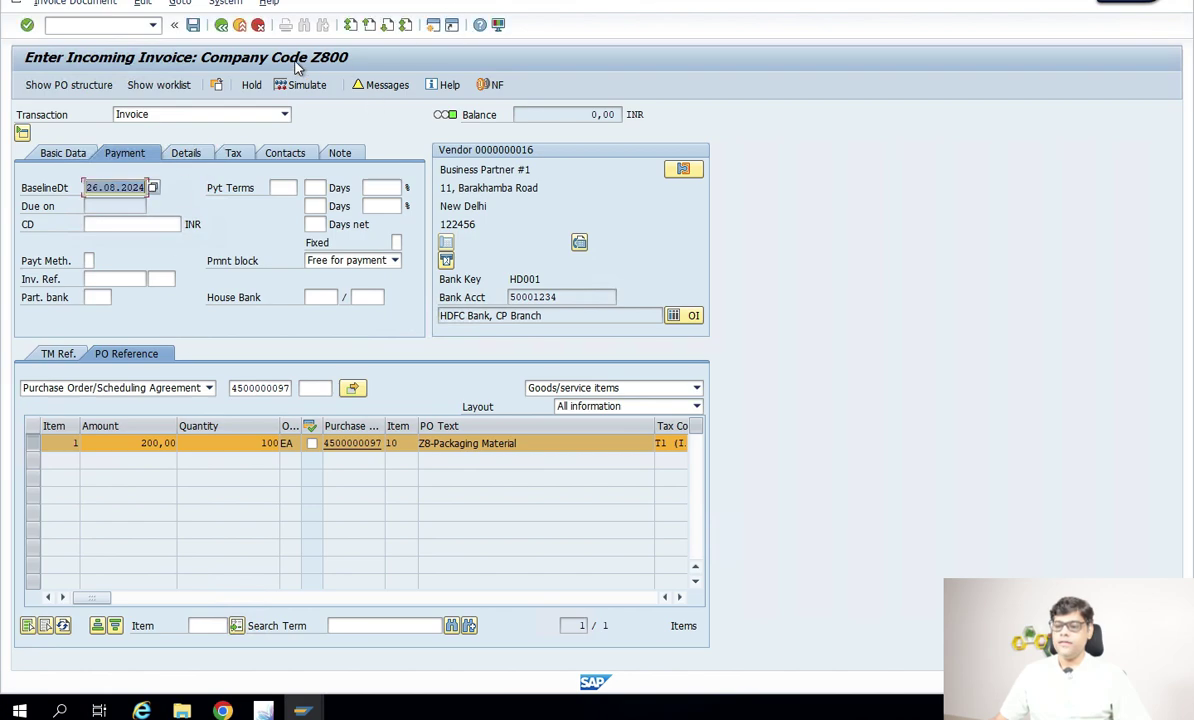
{"action": "left_click", "coordinate": [194, 26]}
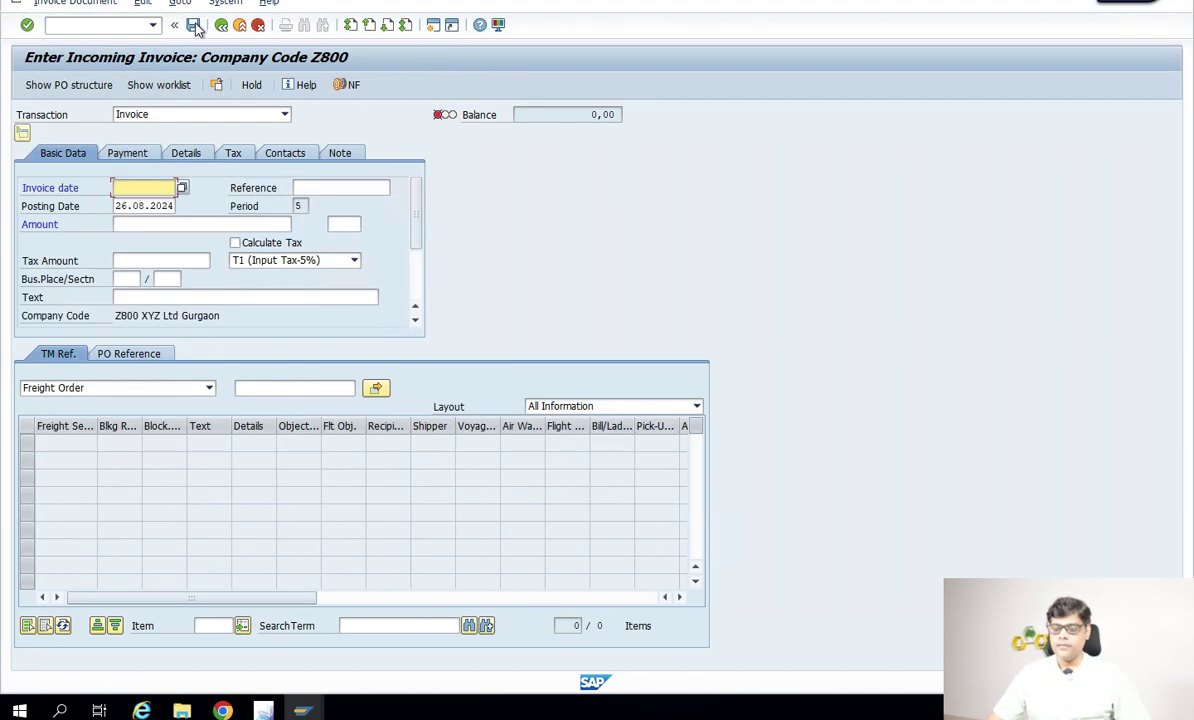
{"action": "mouse_move", "coordinate": [303, 710]}
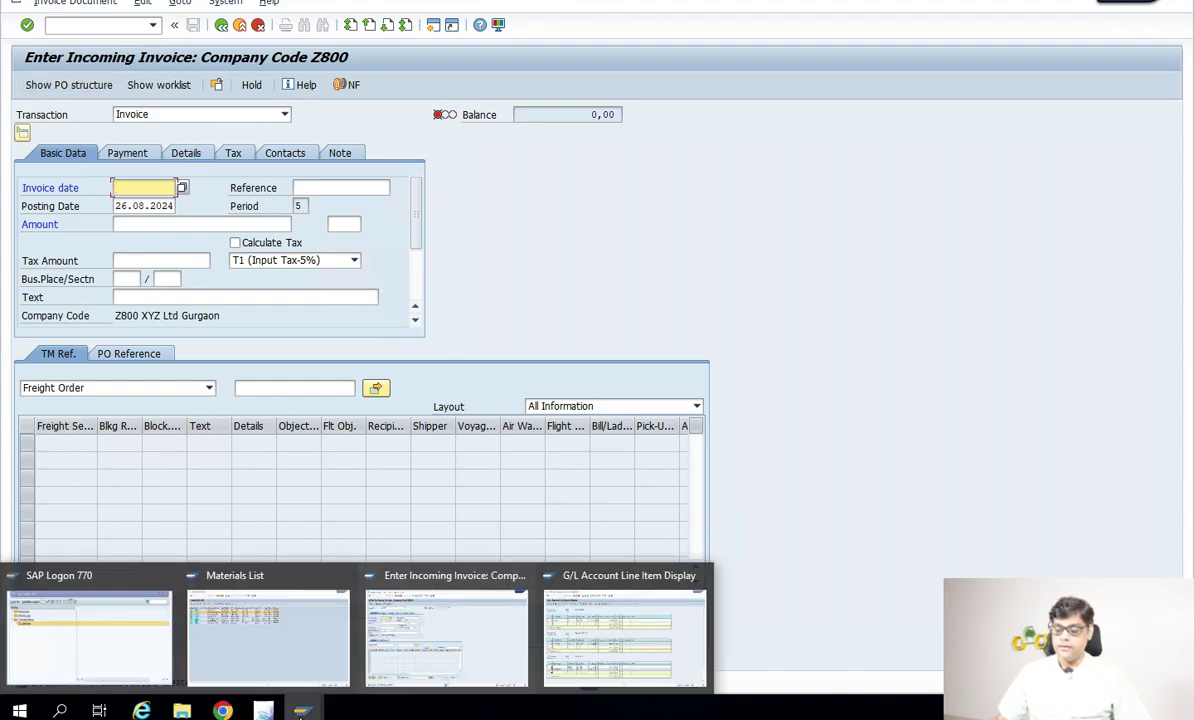
{"action": "left_click", "coordinate": [688, 632]}
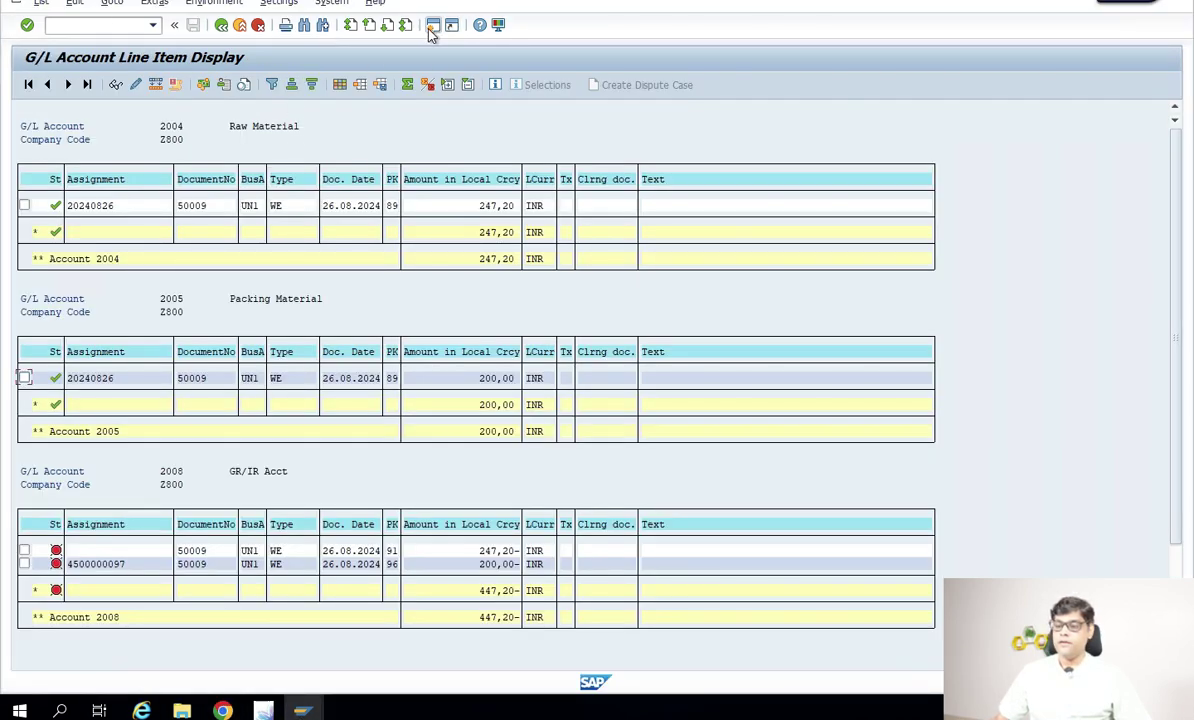
- Run FBL1N for supplier 16 in company code Z800 to show open invoice 51008
{"action": "key", "text": "shift+F3"}
{"action": "type", "text": "FB"}
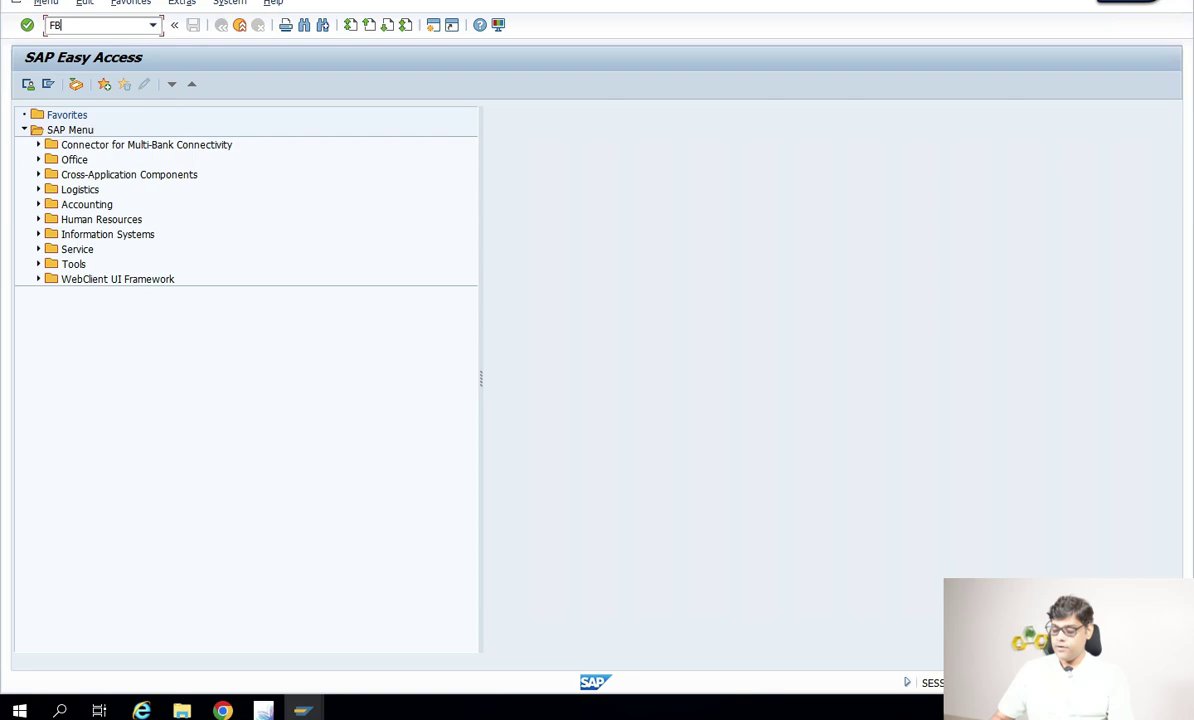
{"action": "type", "text": "L1N"}
{"action": "key", "text": "Return"}
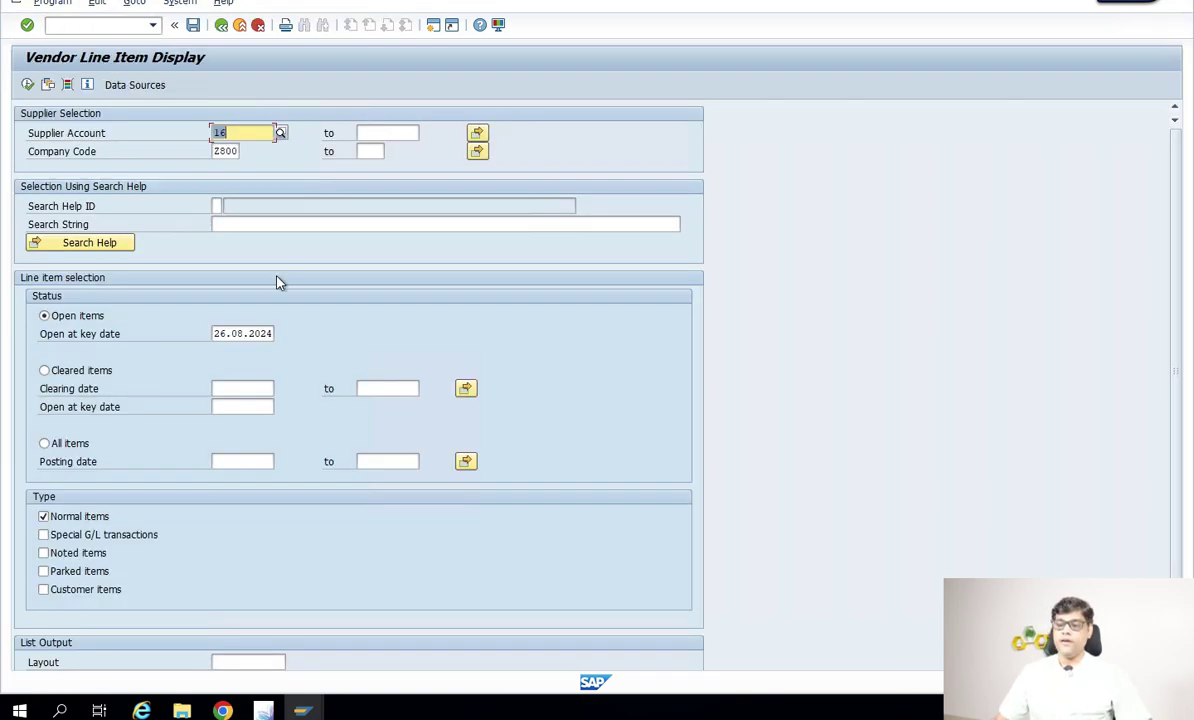
{"action": "left_click", "coordinate": [27, 84]}
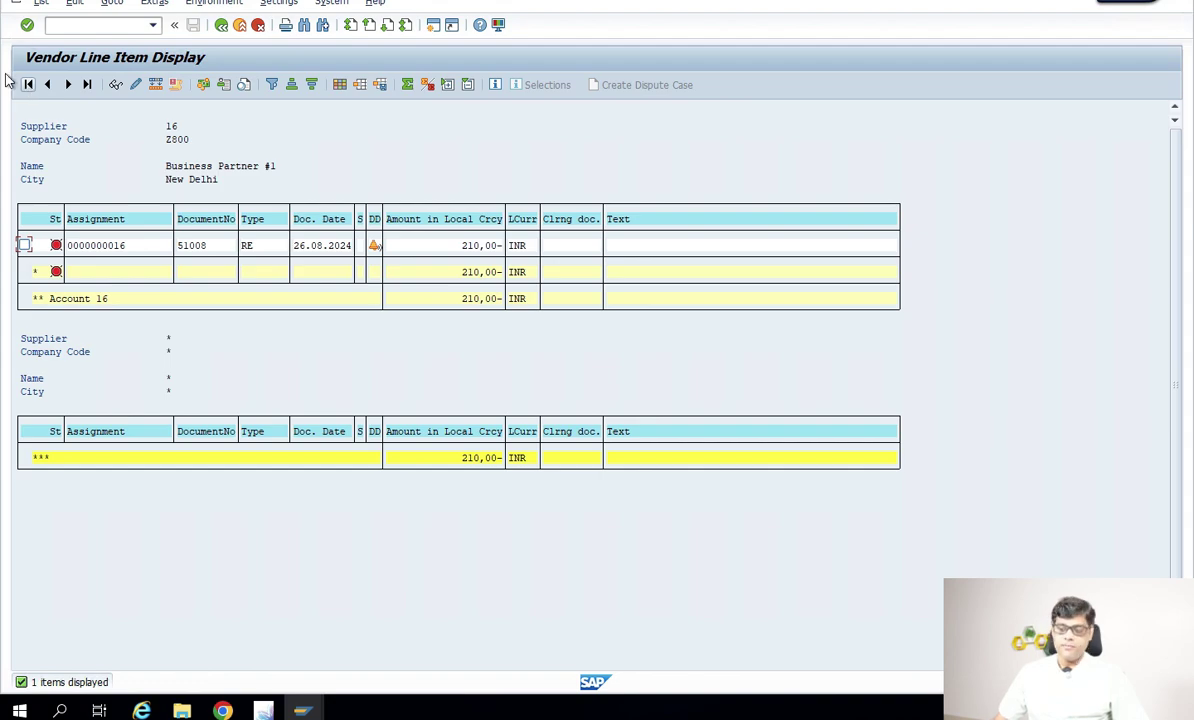
{"action": "double_click", "coordinate": [458, 245]}
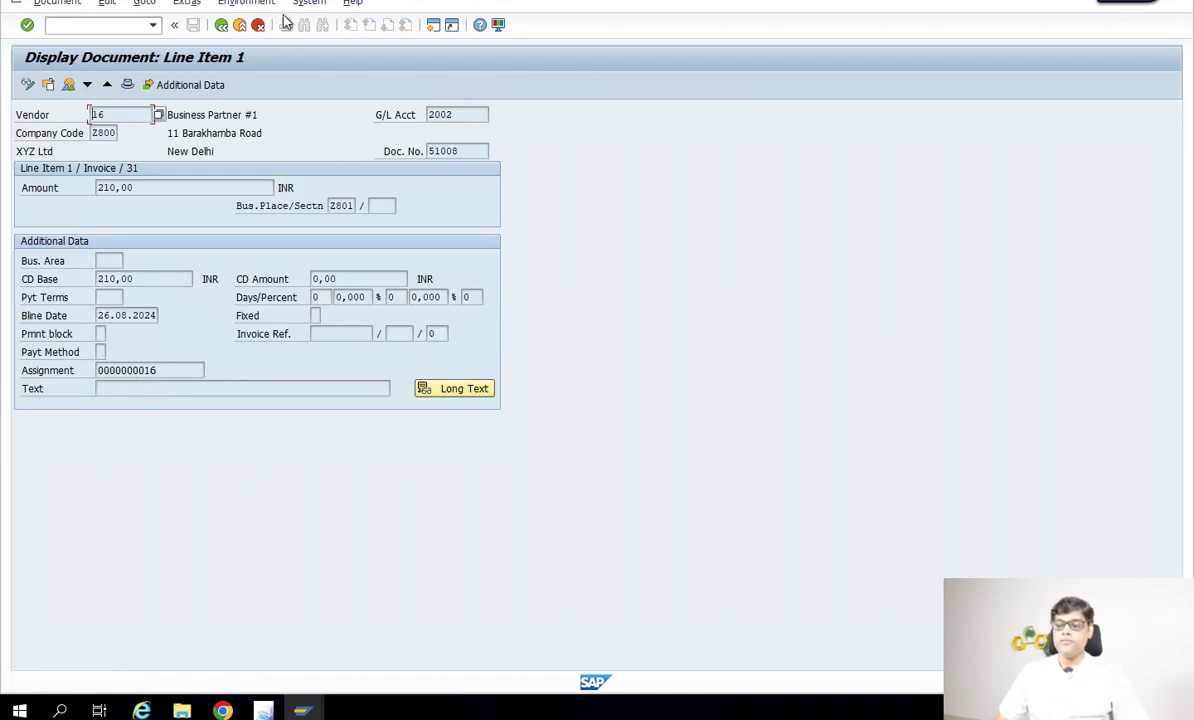
{"action": "left_click", "coordinate": [246, 3]}
{"action": "mouse_move", "coordinate": [349, 96]}
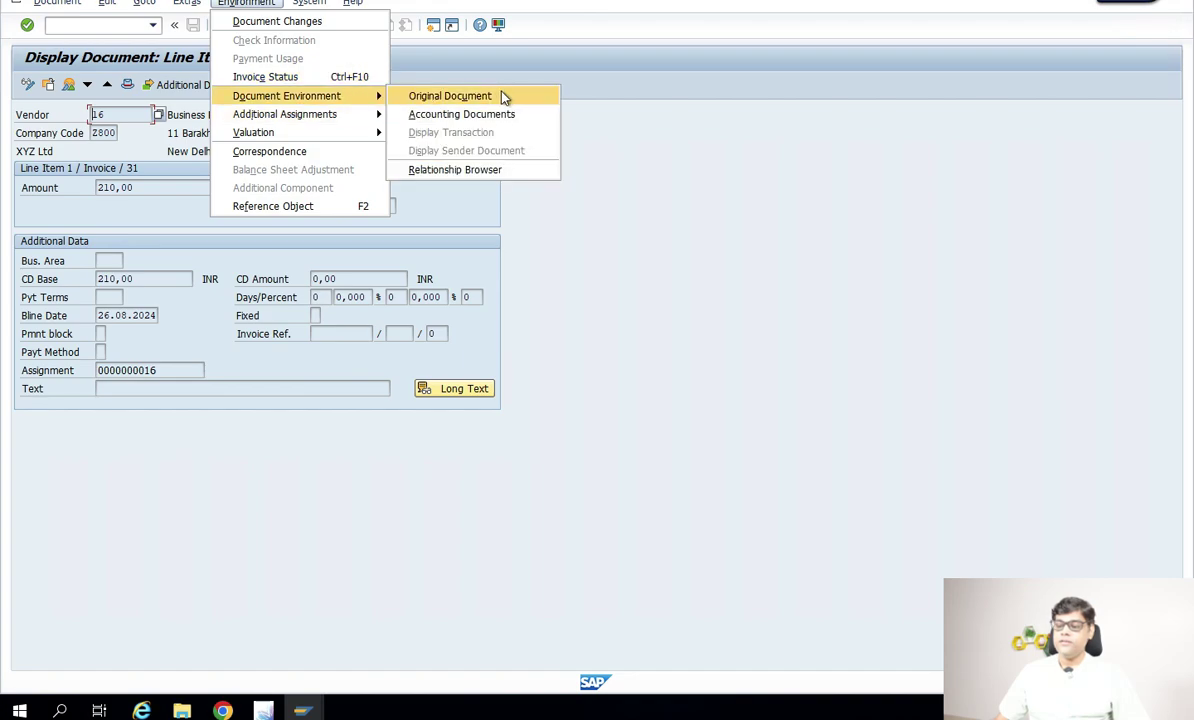
{"action": "left_click", "coordinate": [486, 170]}
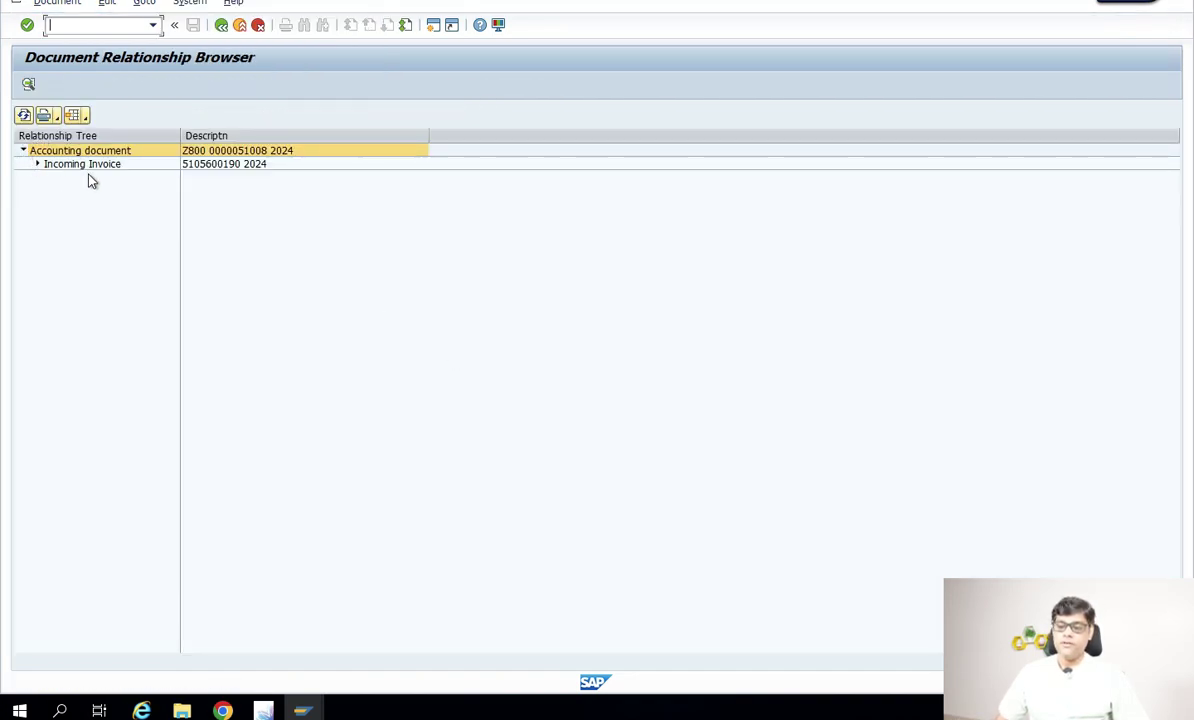
{"action": "left_click", "coordinate": [37, 163]}
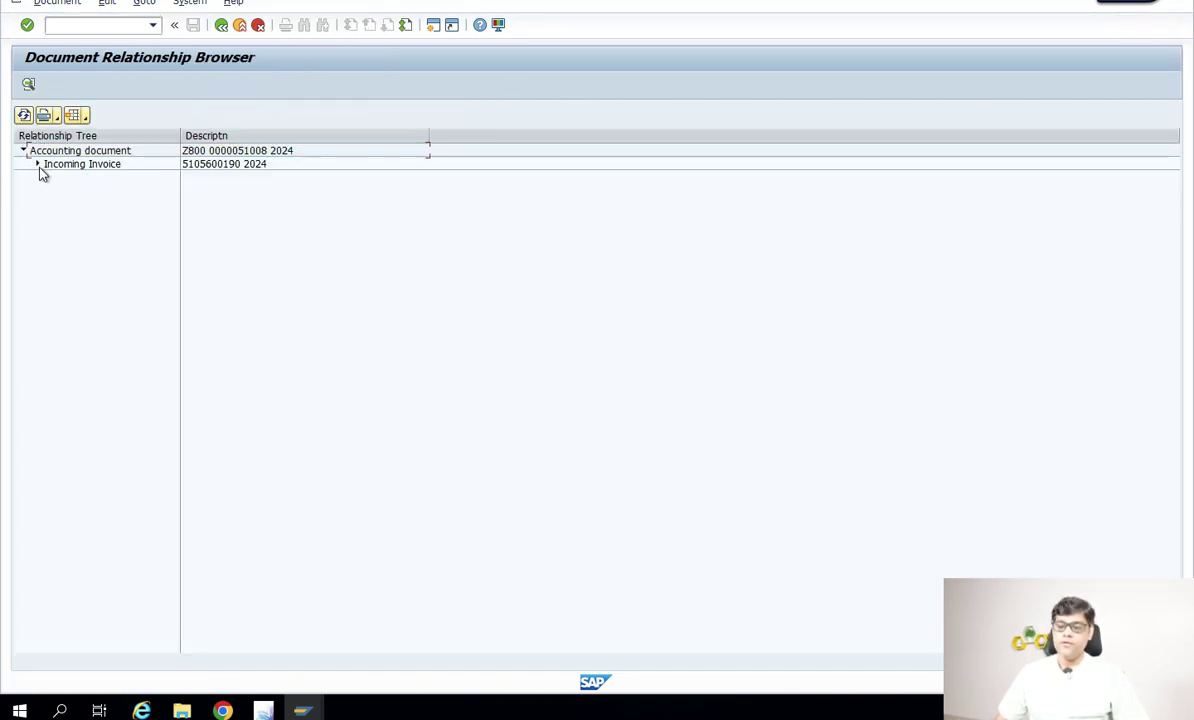
{"action": "left_click", "coordinate": [183, 181]}
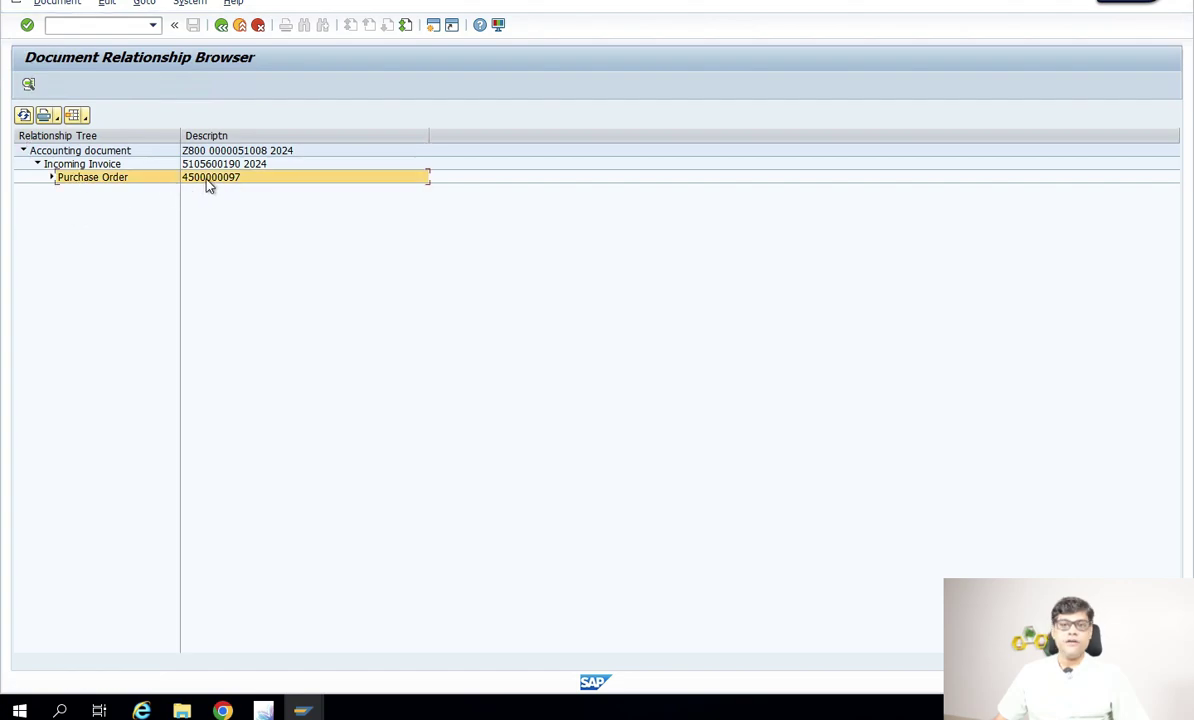
{"action": "left_click", "coordinate": [51, 177]}
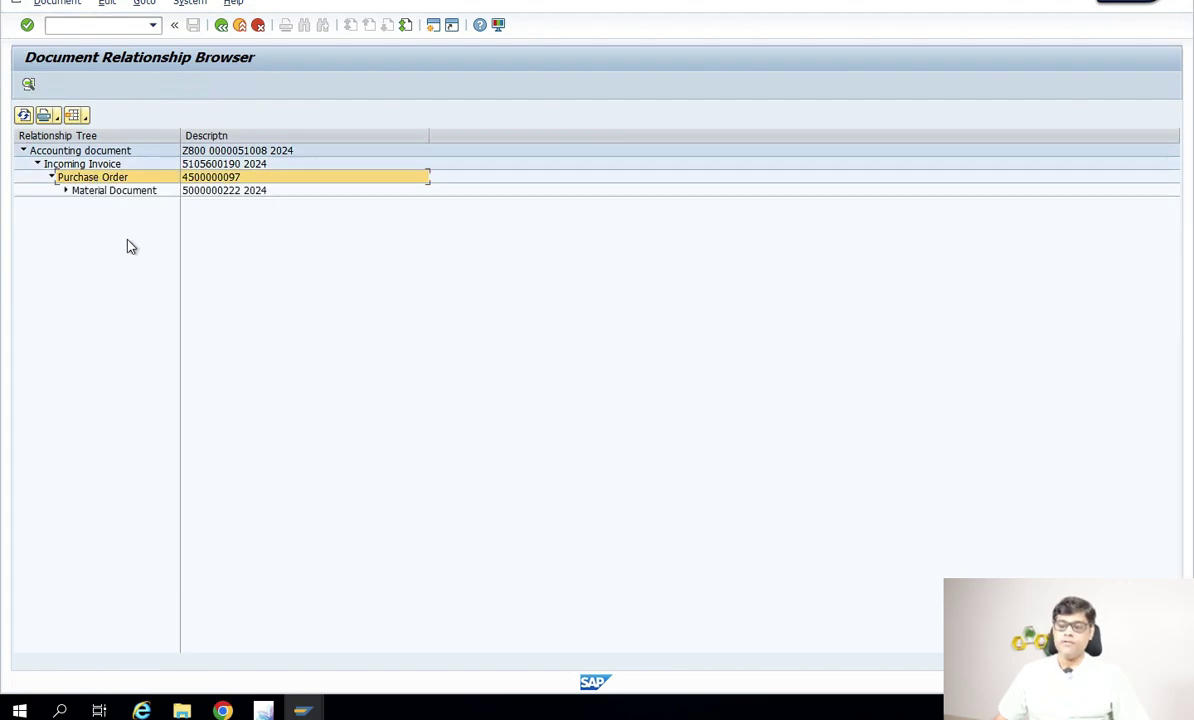
{"action": "double_click", "coordinate": [124, 187]}
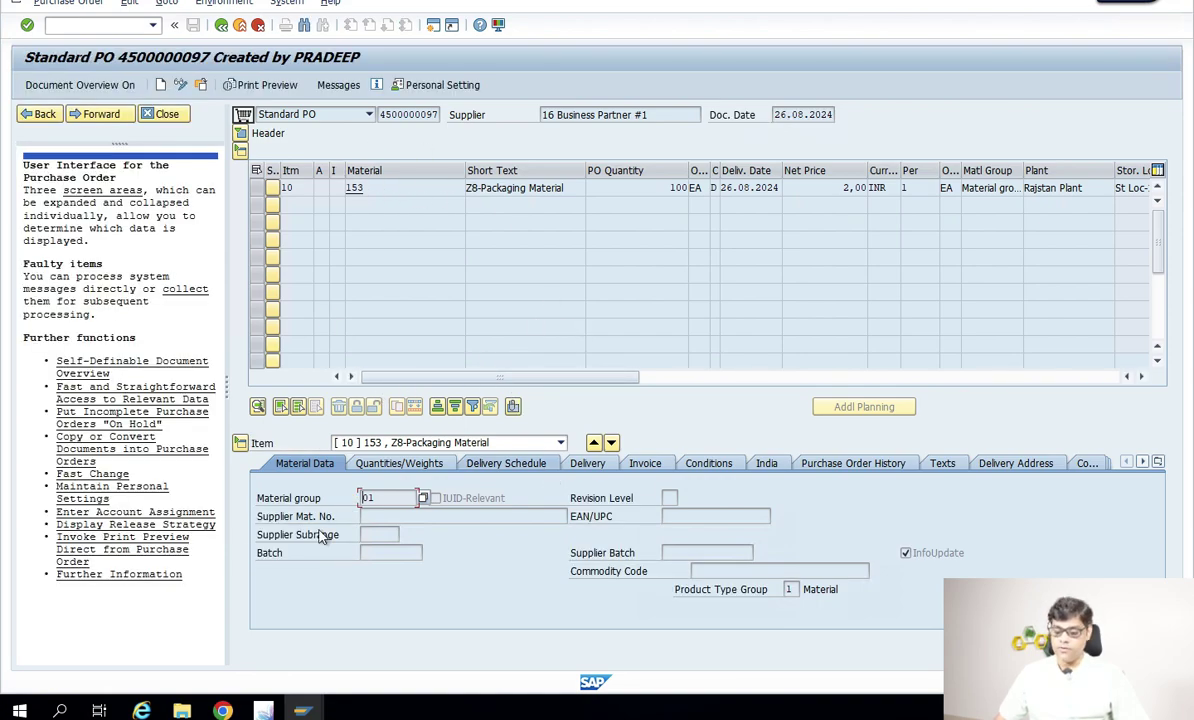
{"action": "mouse_move", "coordinate": [303, 708]}
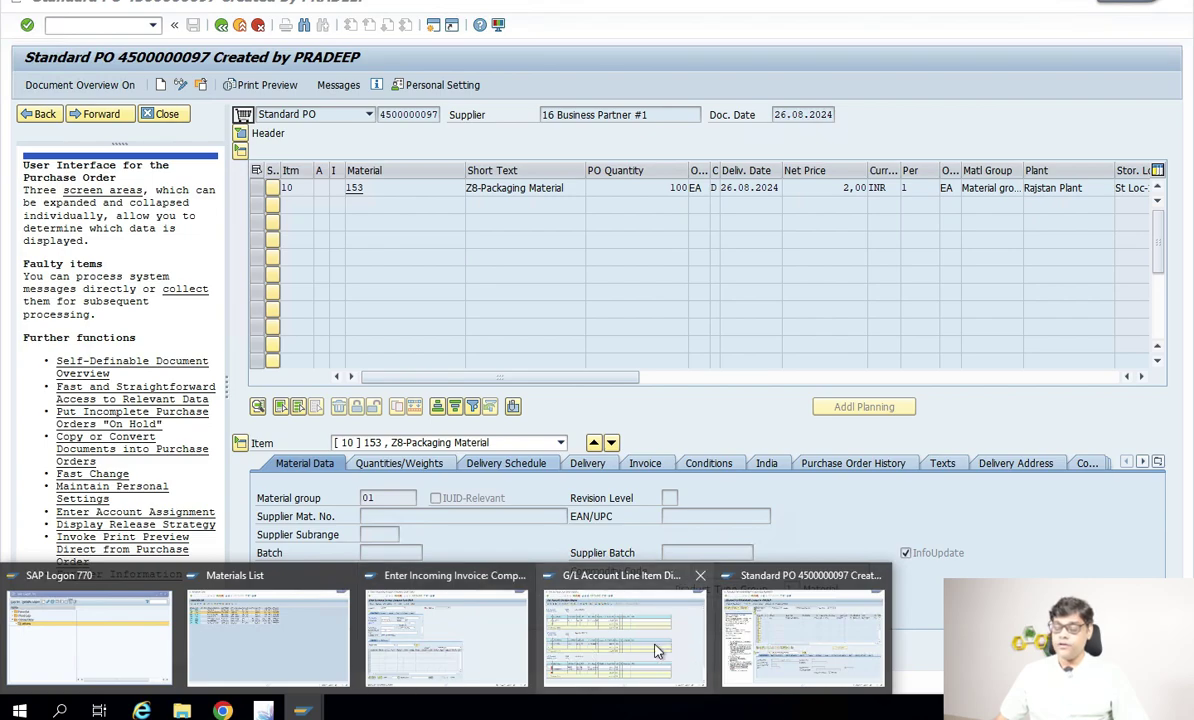
{"action": "left_click", "coordinate": [620, 630]}
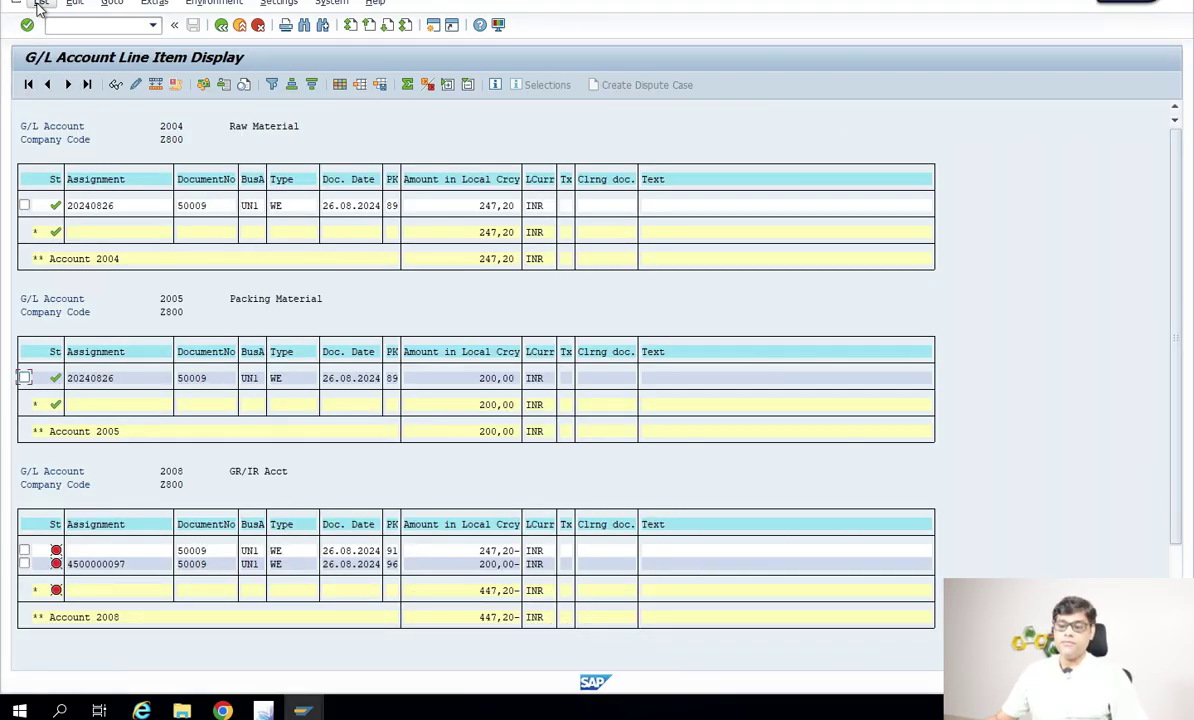
{"action": "left_click", "coordinate": [41, 3]}
{"action": "left_click", "coordinate": [72, 42]}
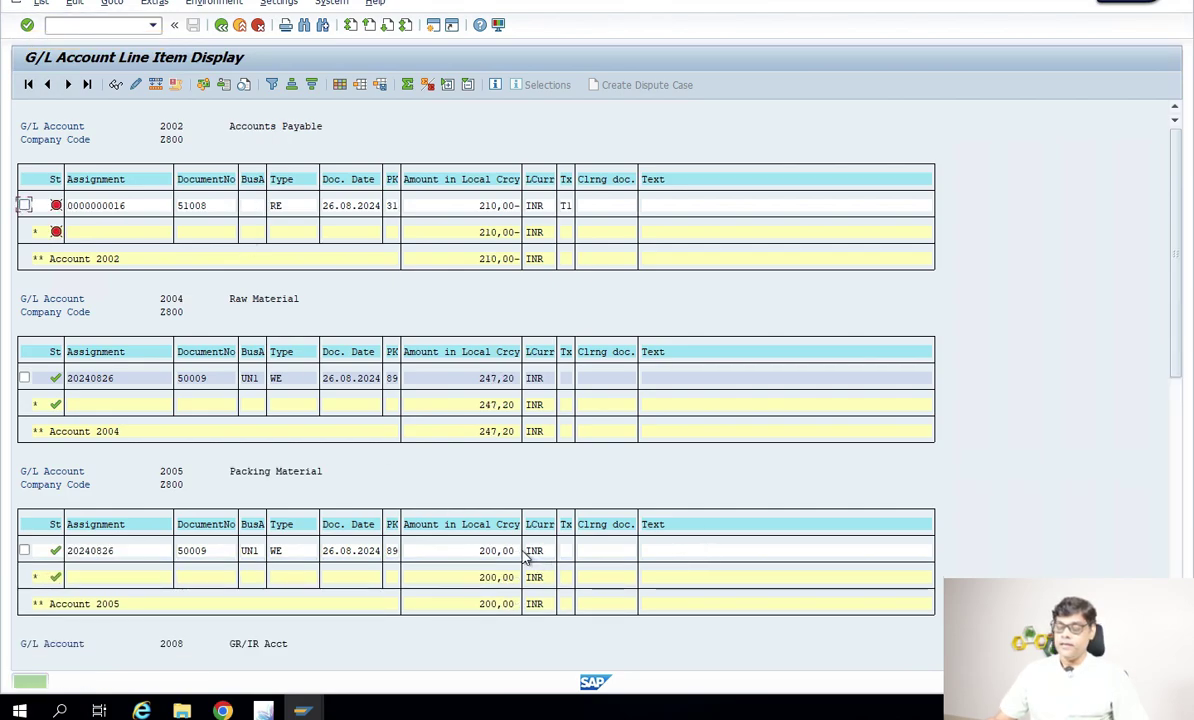
{"action": "scroll", "coordinate": [325, 484], "scroll_direction": "down", "scroll_amount": 5}
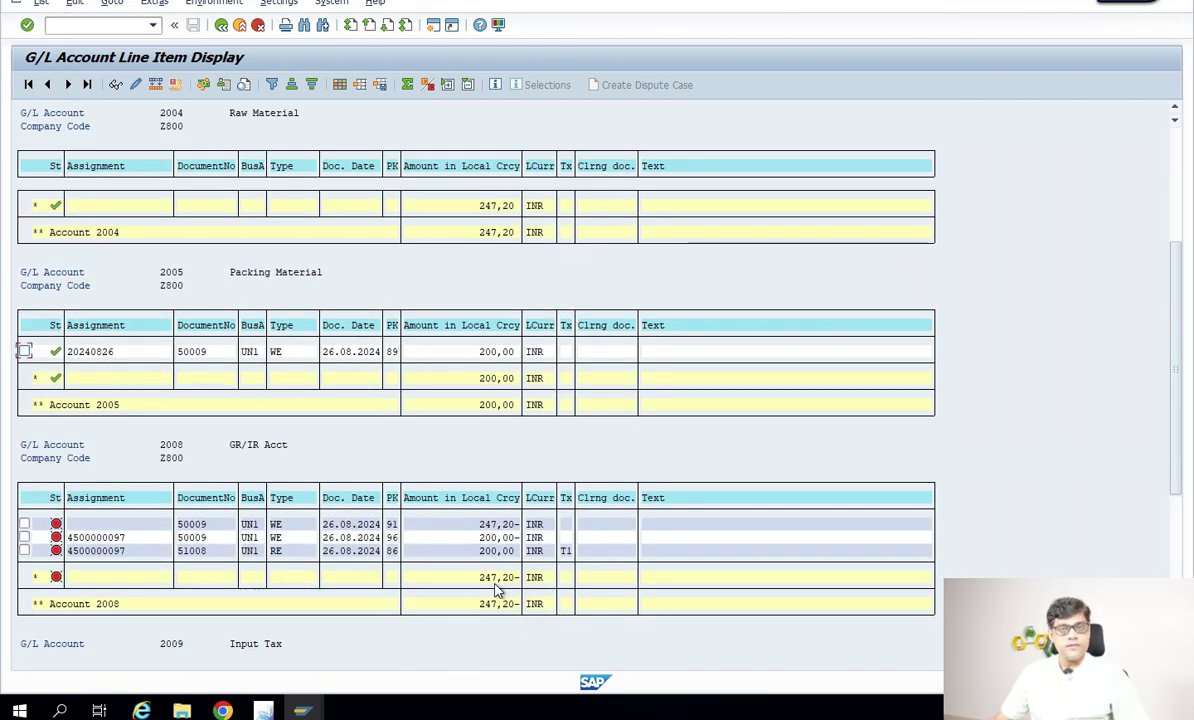
{"action": "scroll", "coordinate": [500, 580], "scroll_direction": "down", "scroll_amount": 1}
{"action": "scroll", "coordinate": [503, 568], "scroll_direction": "up", "scroll_amount": 5}
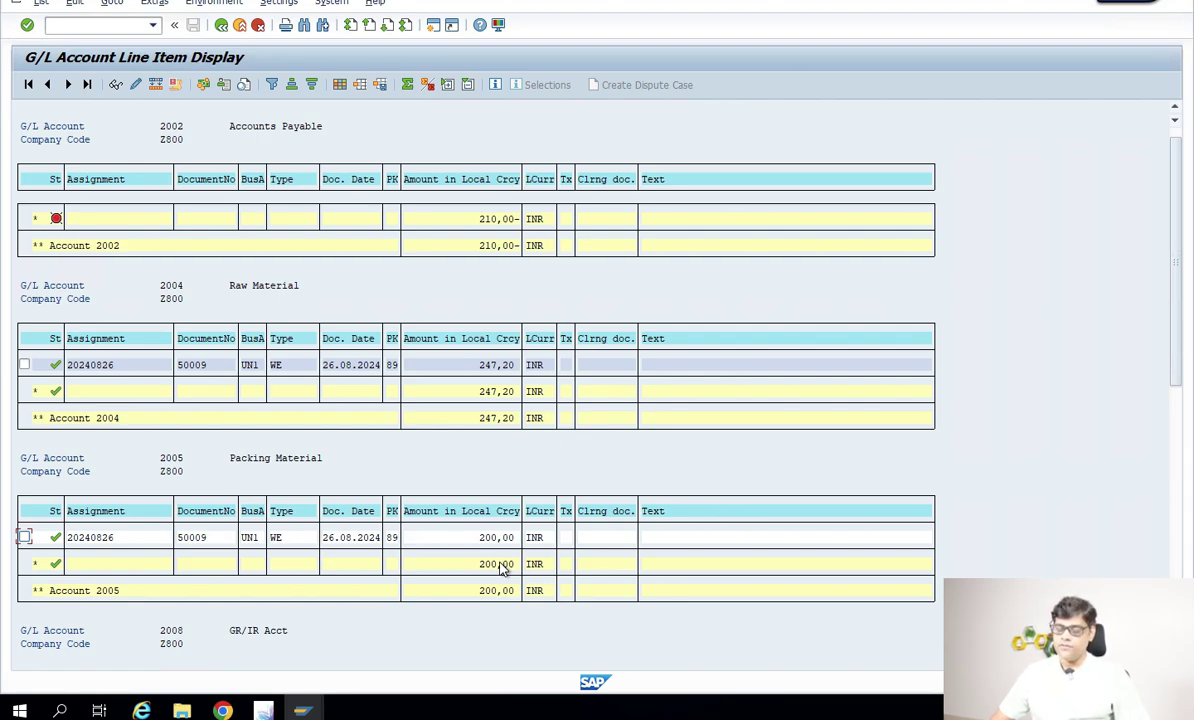
{"action": "left_click", "coordinate": [302, 712]}
{"action": "left_click", "coordinate": [432, 597]}
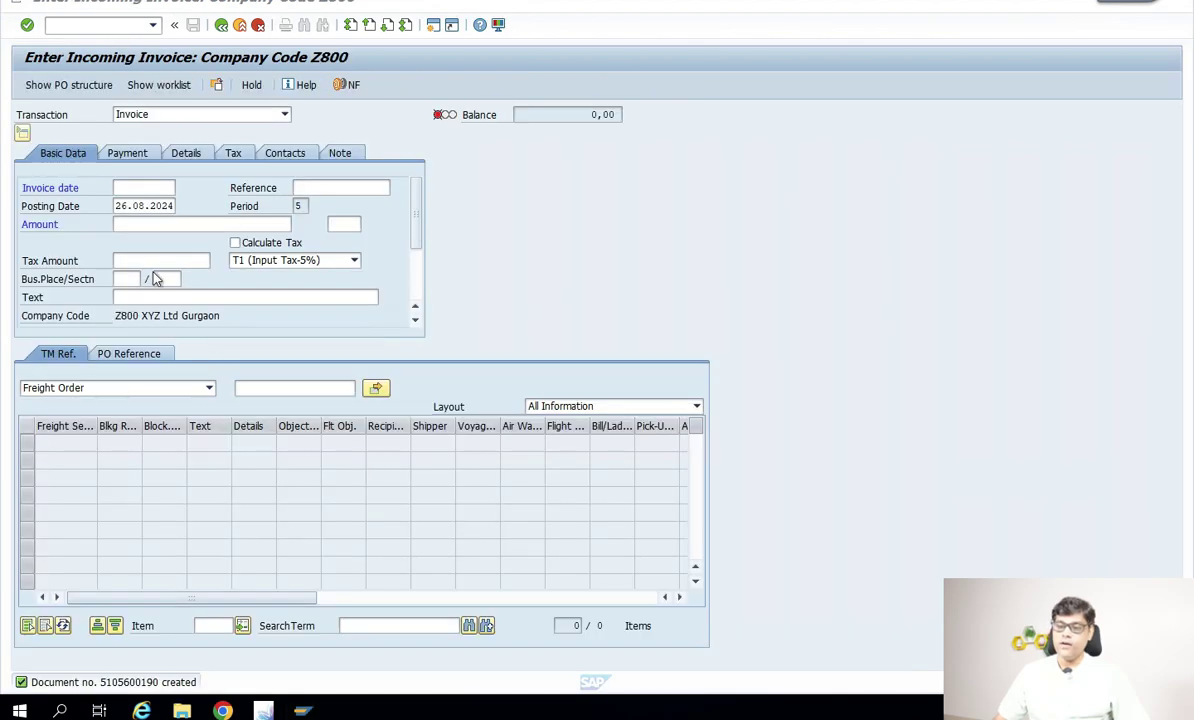
- Start an FB60 vendor invoice for vendor 16 with invoice date 26.08.2024
{"action": "left_click", "coordinate": [76, 27]}
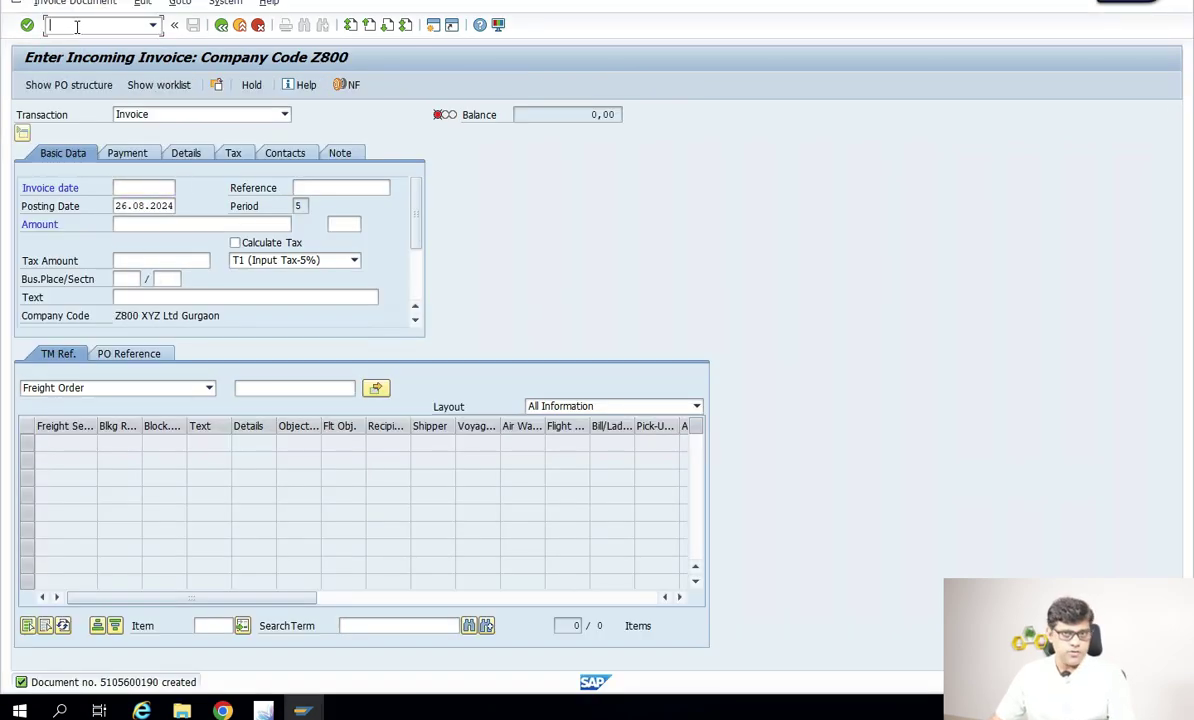
{"action": "type", "text": "/NFB6"}
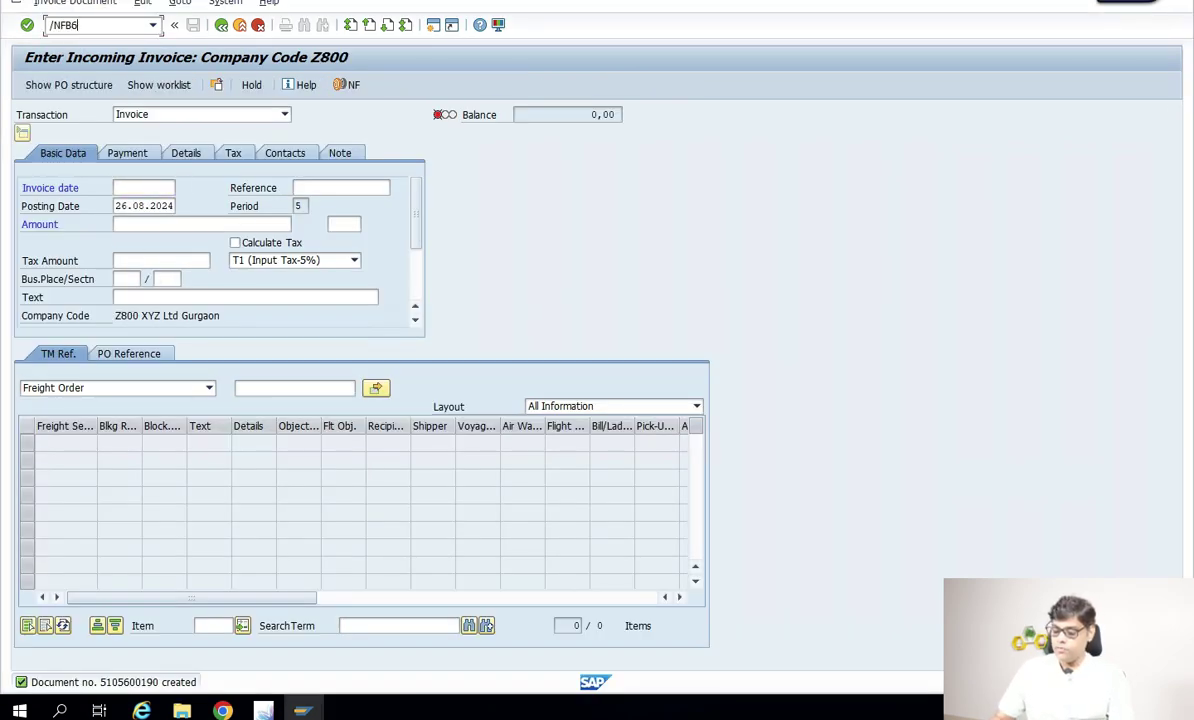
{"action": "type", "text": "0"}
{"action": "key", "text": "Return"}
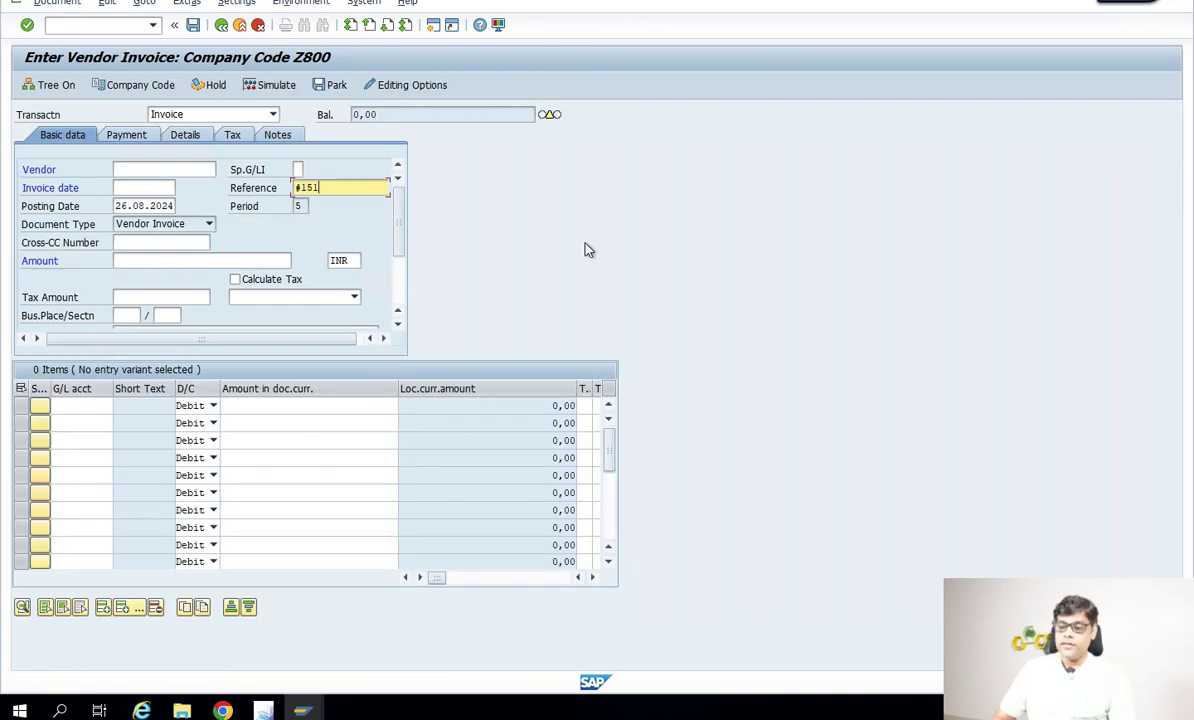
{"action": "left_click", "coordinate": [210, 169]}
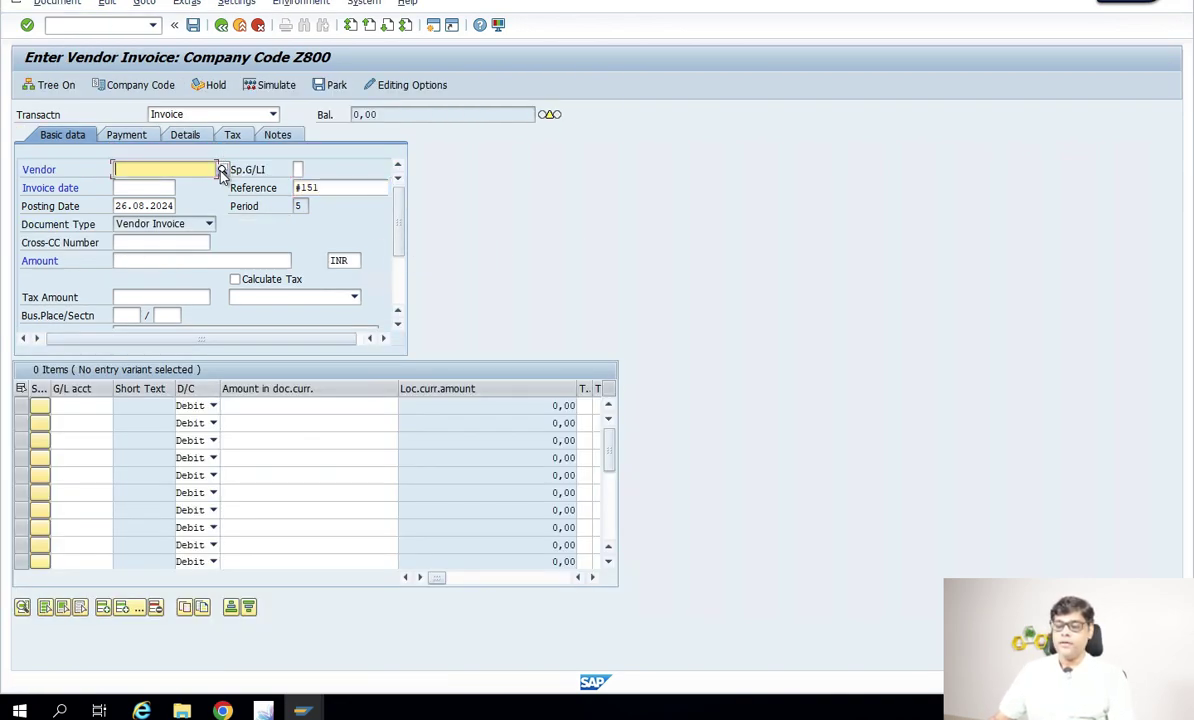
{"action": "key", "text": "F4"}
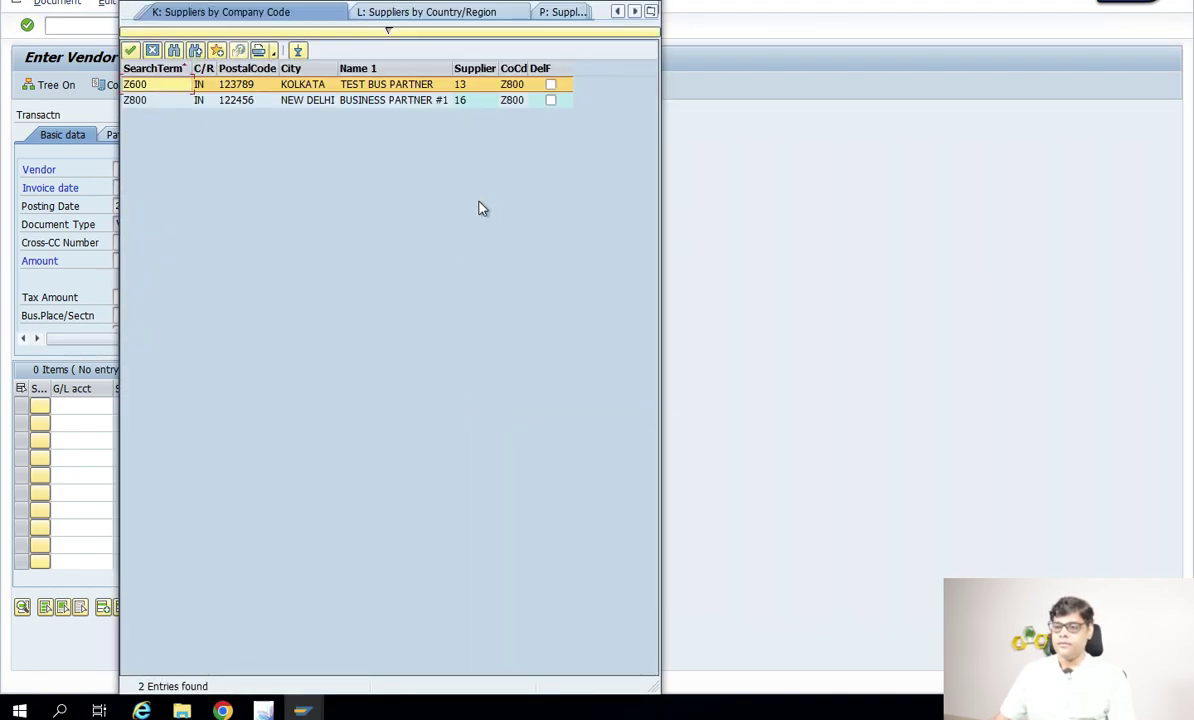
{"action": "double_click", "coordinate": [453, 101]}
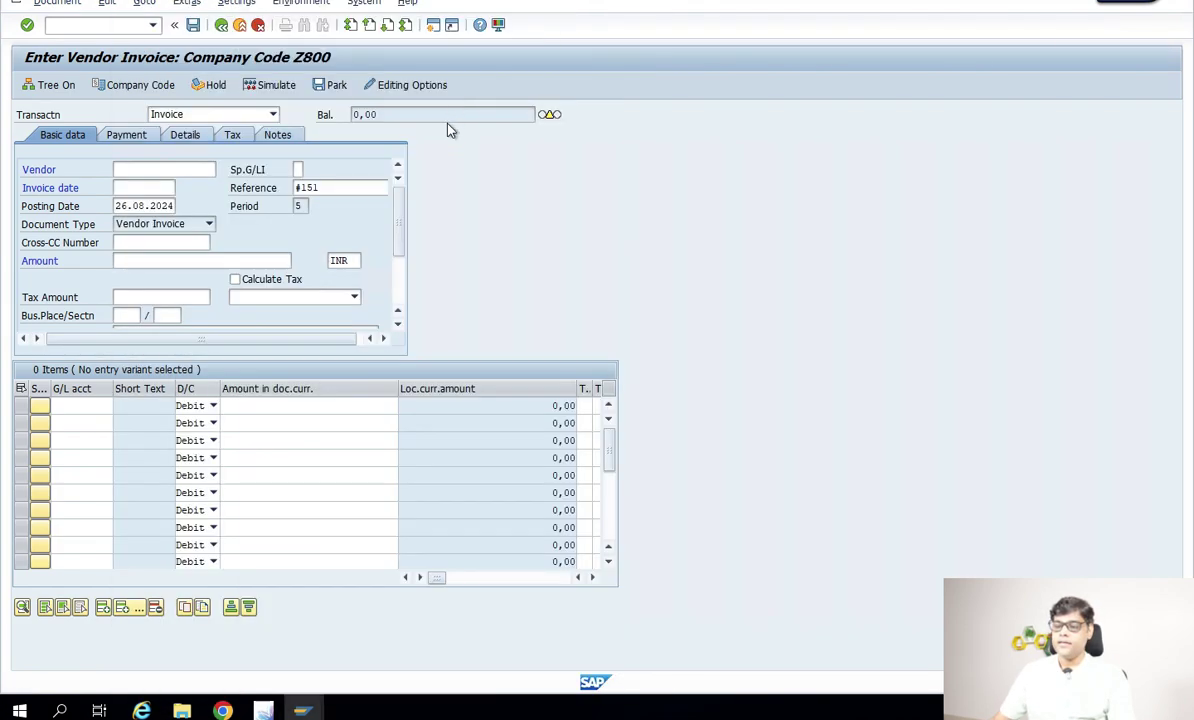
{"action": "left_click", "coordinate": [181, 188]}
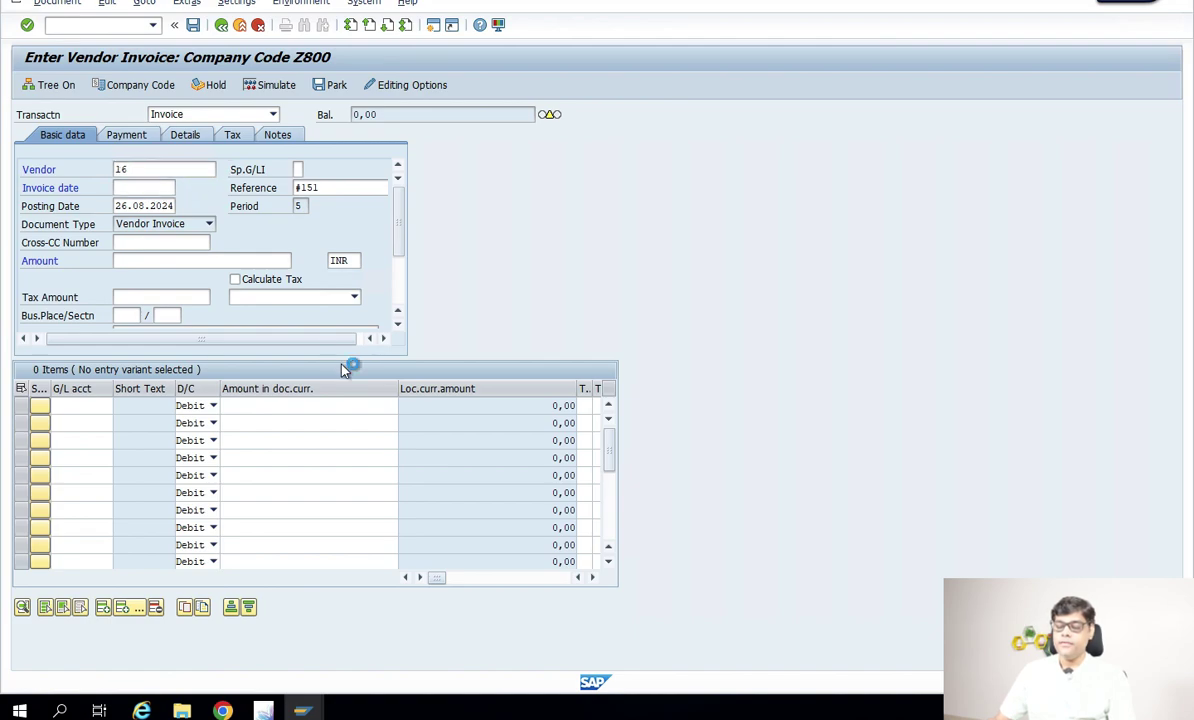
{"action": "double_click", "coordinate": [193, 329]}
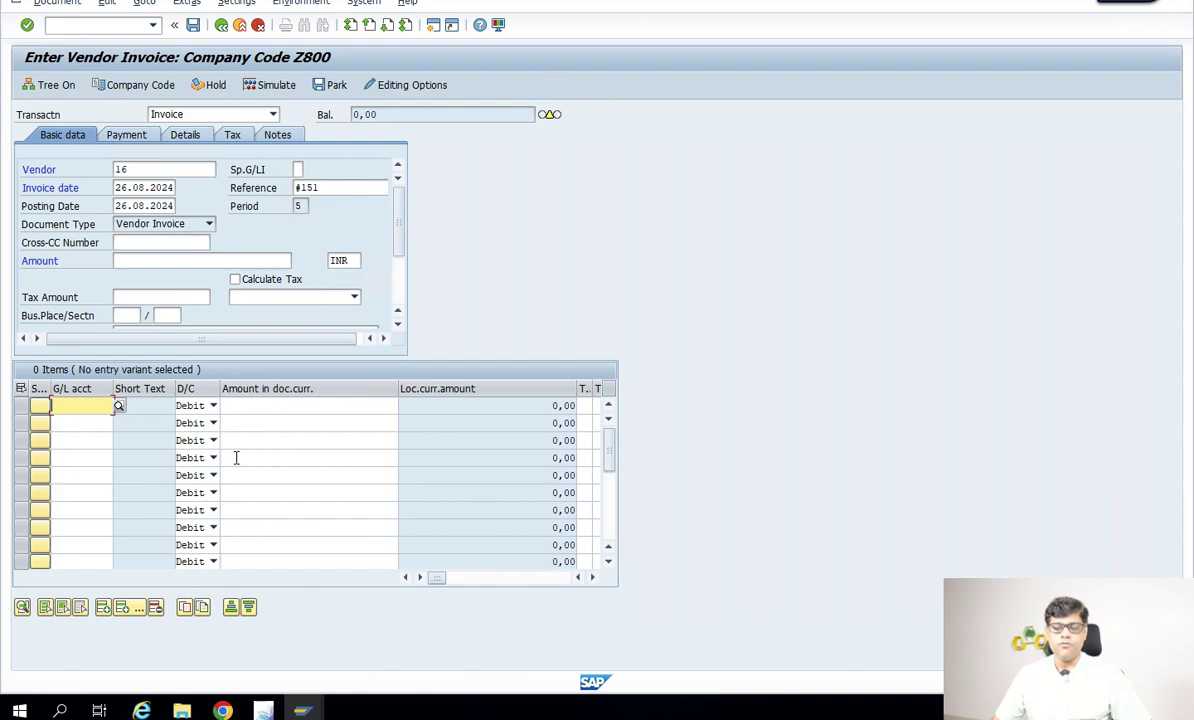
- Enter G/L account 2008 in the item row, checking the 247,20 amount in the G/L line items
{"action": "type", "text": "2008"}
{"action": "key", "text": "Tab"}
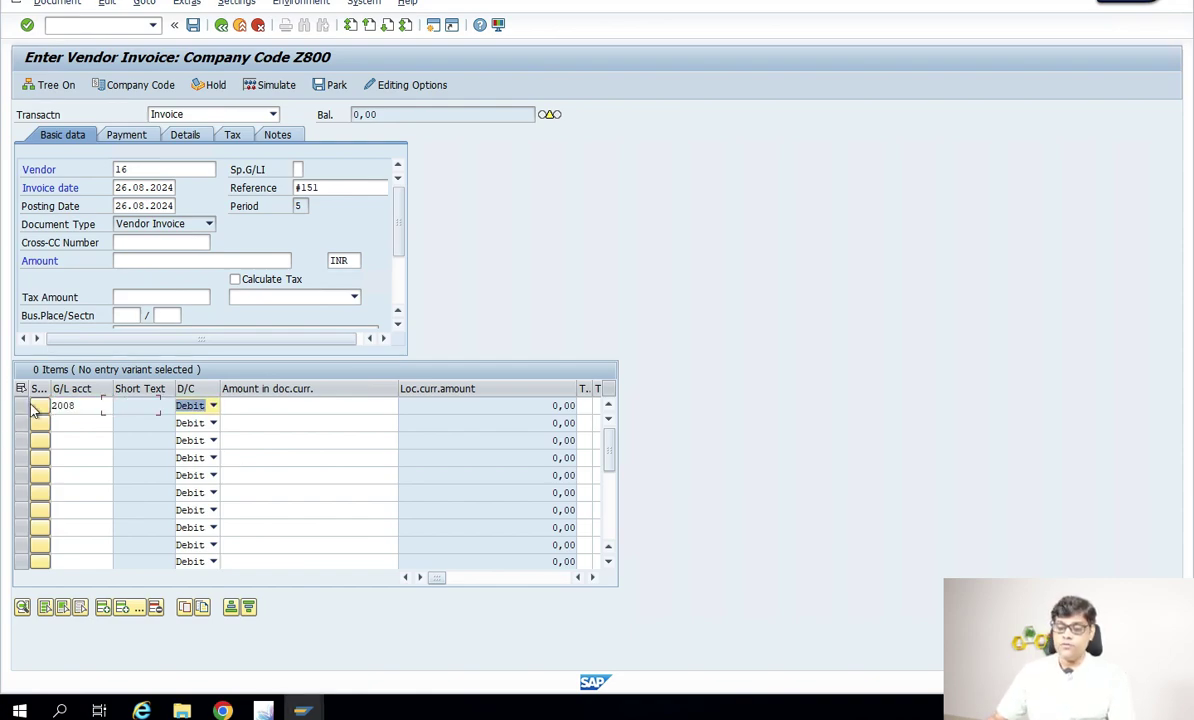
{"action": "mouse_move", "coordinate": [302, 708]}
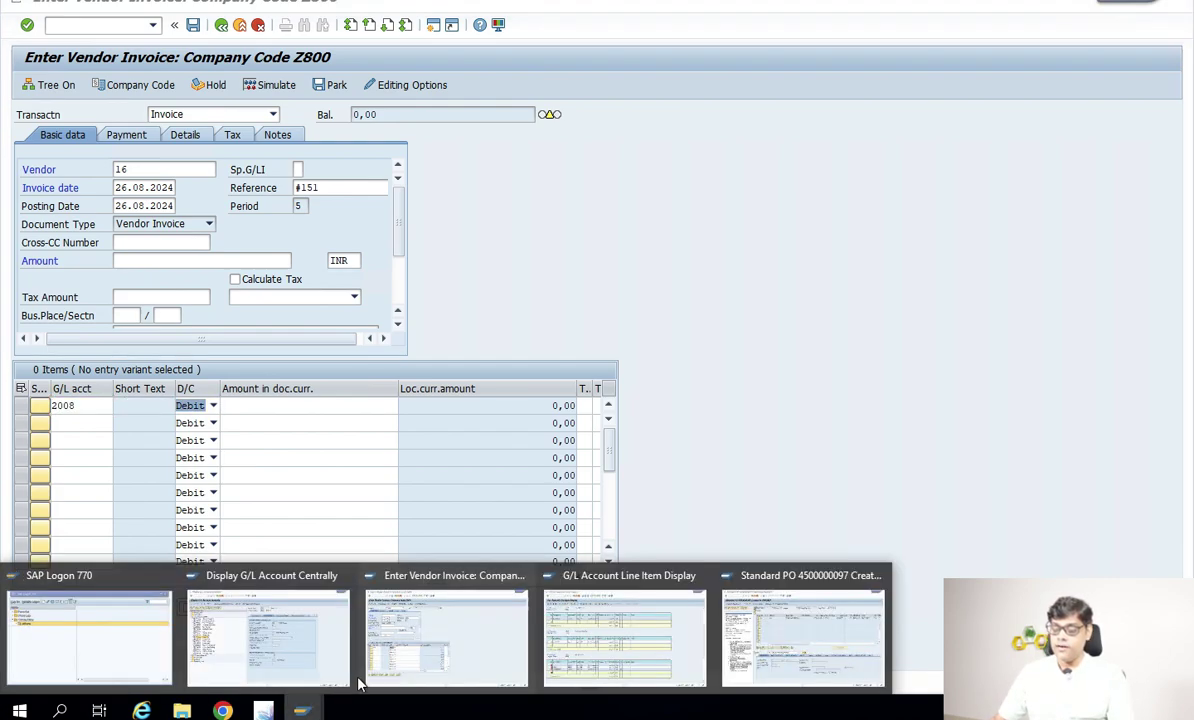
{"action": "left_click", "coordinate": [620, 570]}
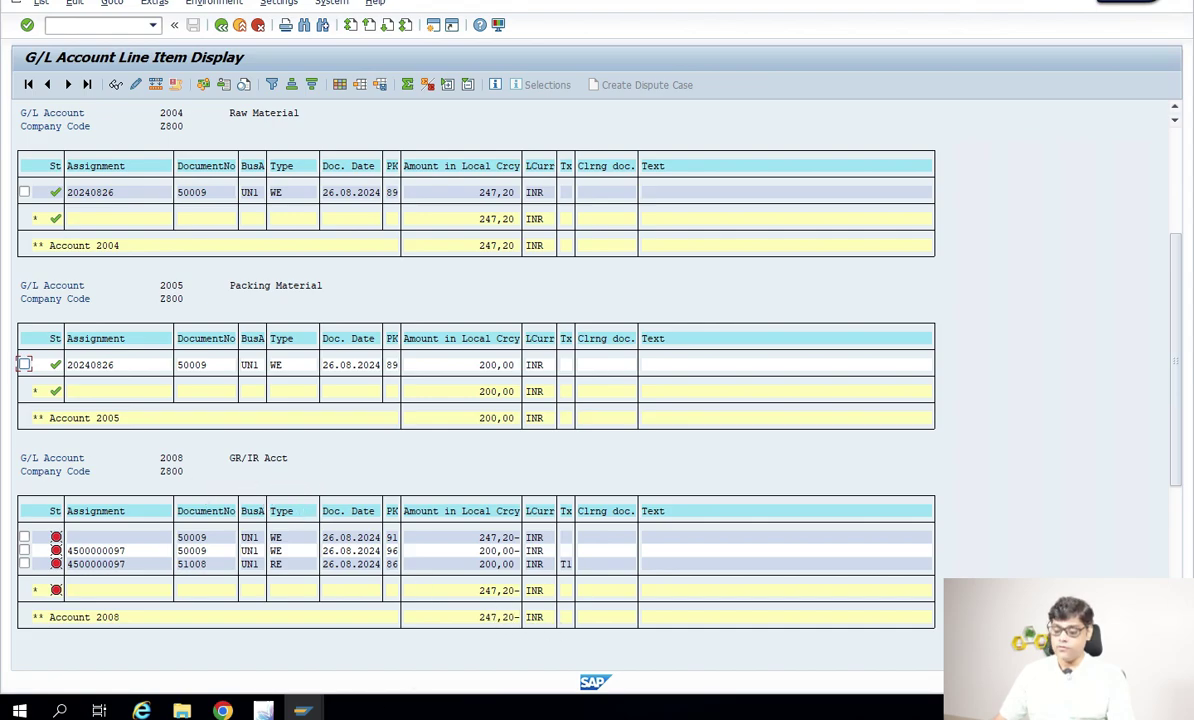
{"action": "mouse_move", "coordinate": [302, 708]}
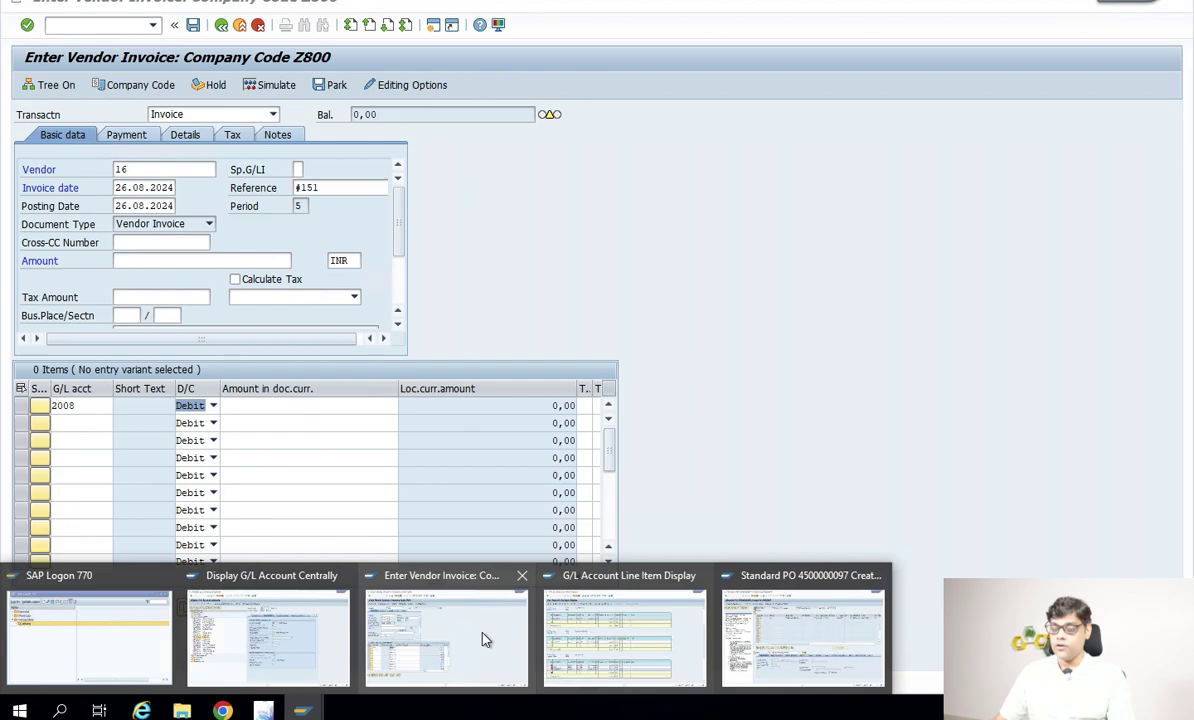
{"action": "left_click", "coordinate": [480, 634]}
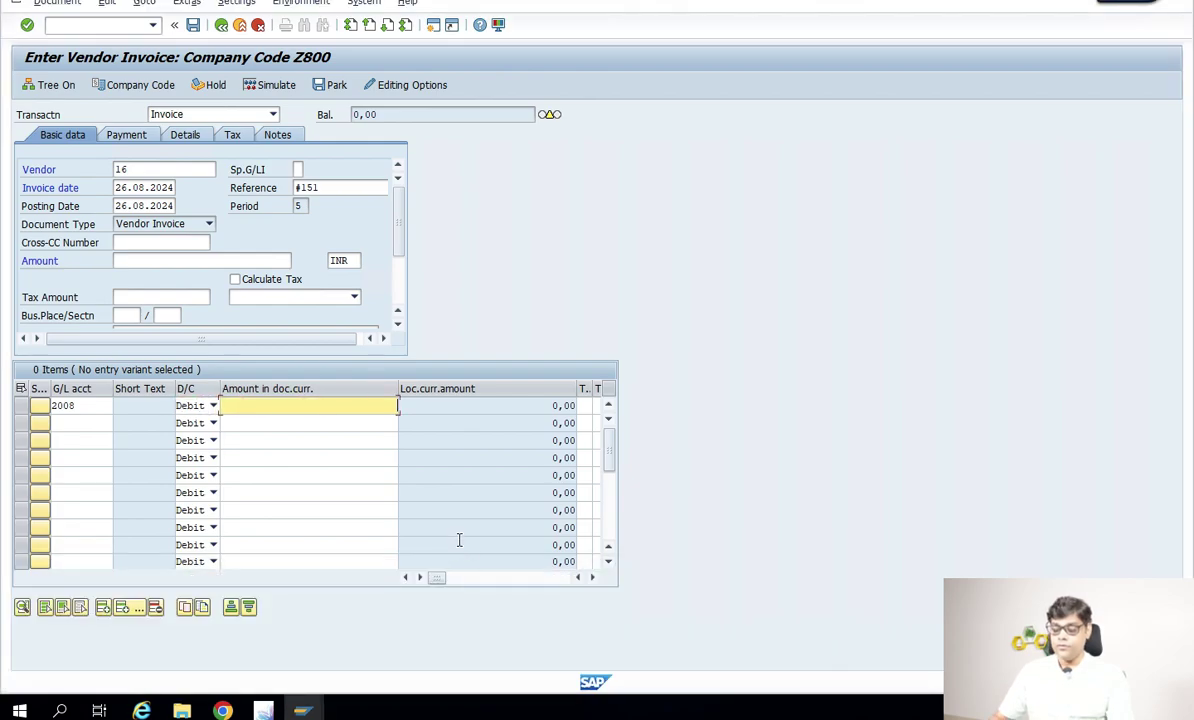
- Enter 247,20 as the item debit and header amount, then post the invoice as document 19007
{"action": "type", "text": "247,"}
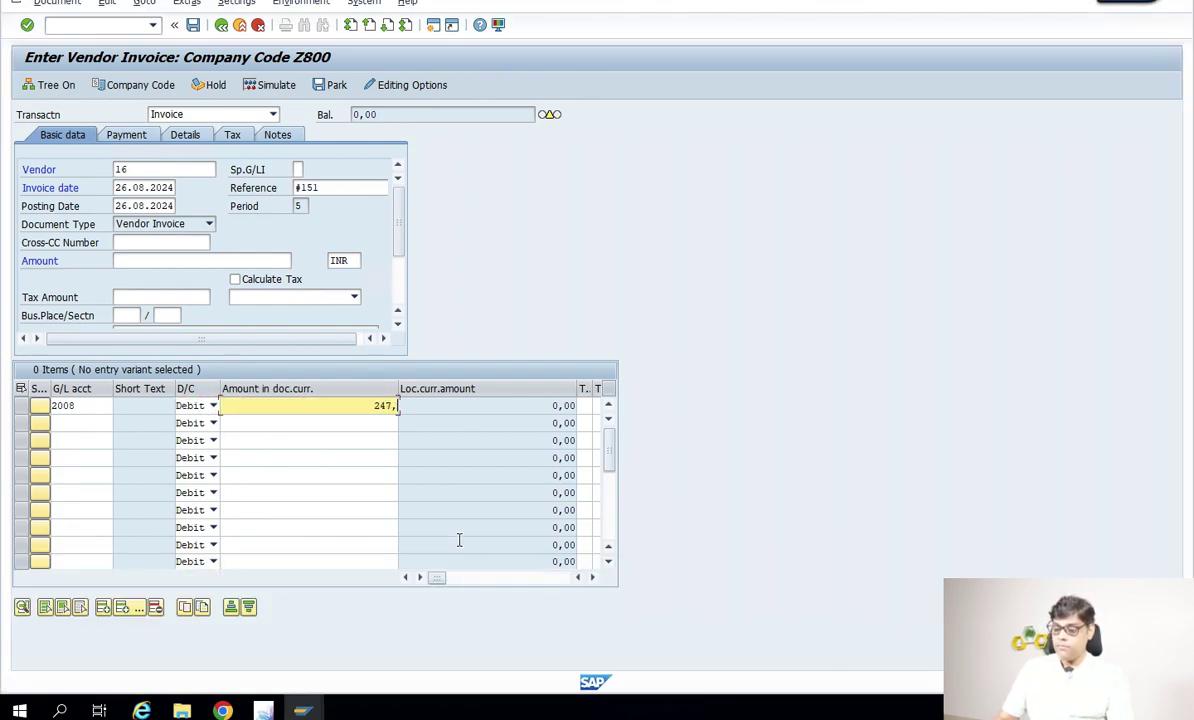
{"action": "type", "text": "20"}
{"action": "left_click", "coordinate": [140, 260]}
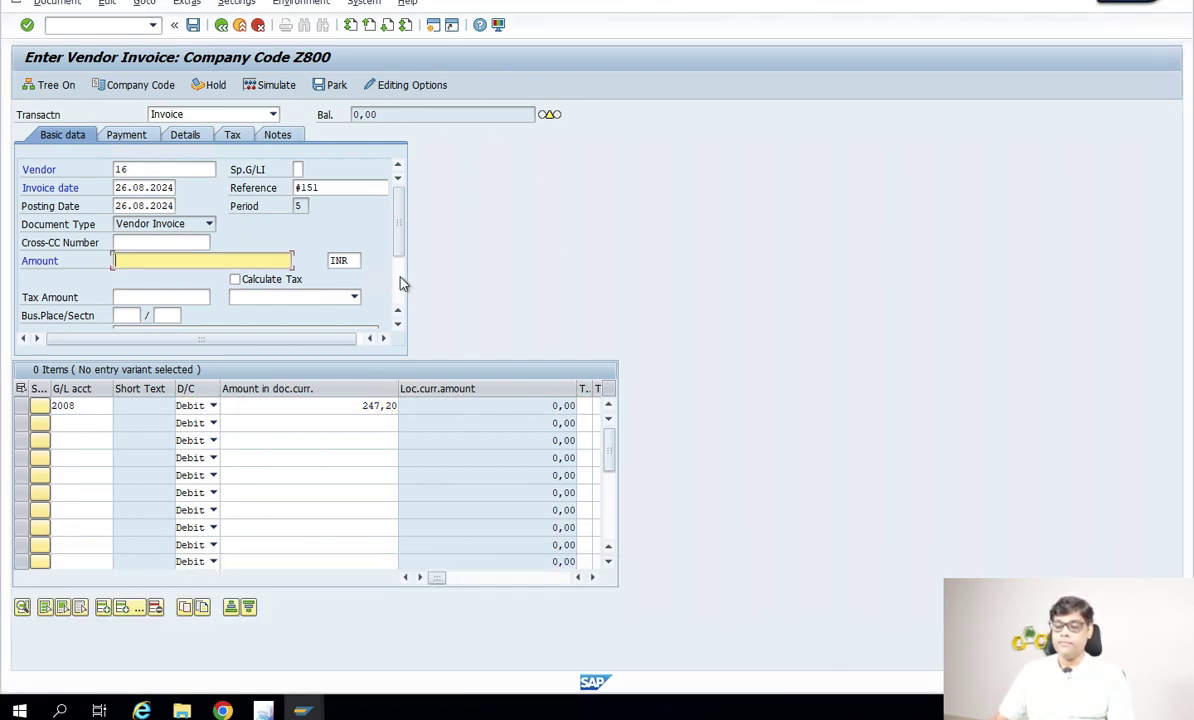
{"action": "type", "text": "247"}
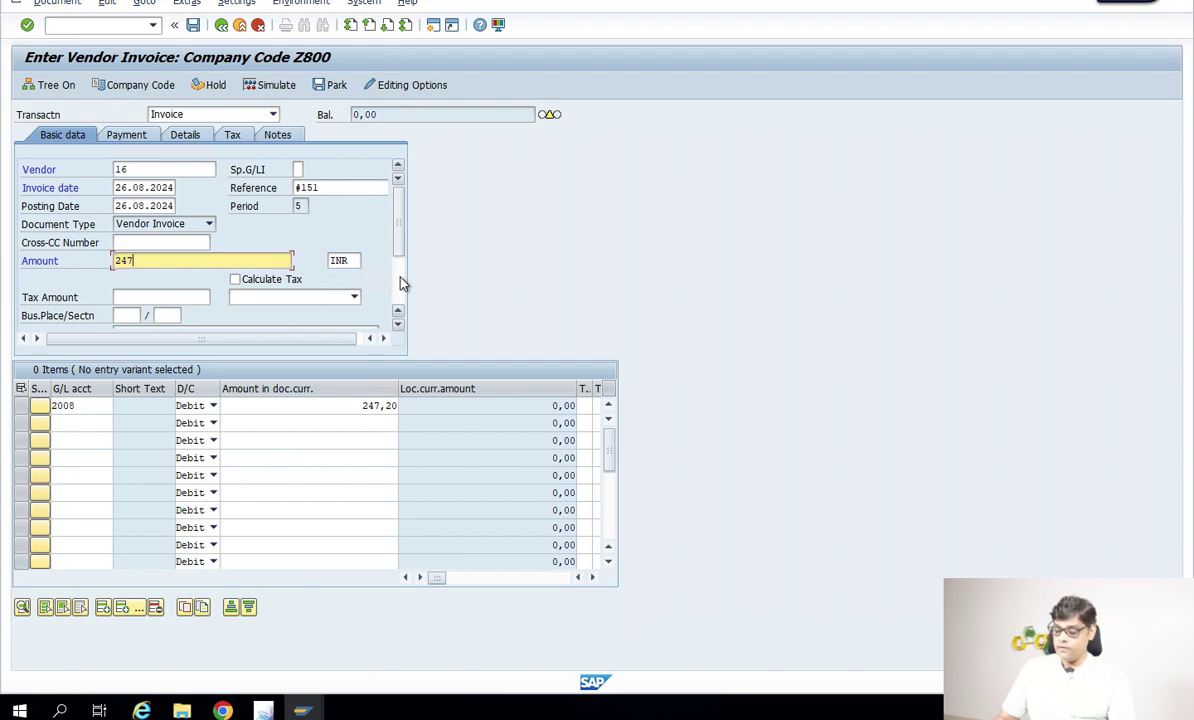
{"action": "type", "text": ",20"}
{"action": "key", "text": "Tab"}
{"action": "key", "text": "shift+Tab"}
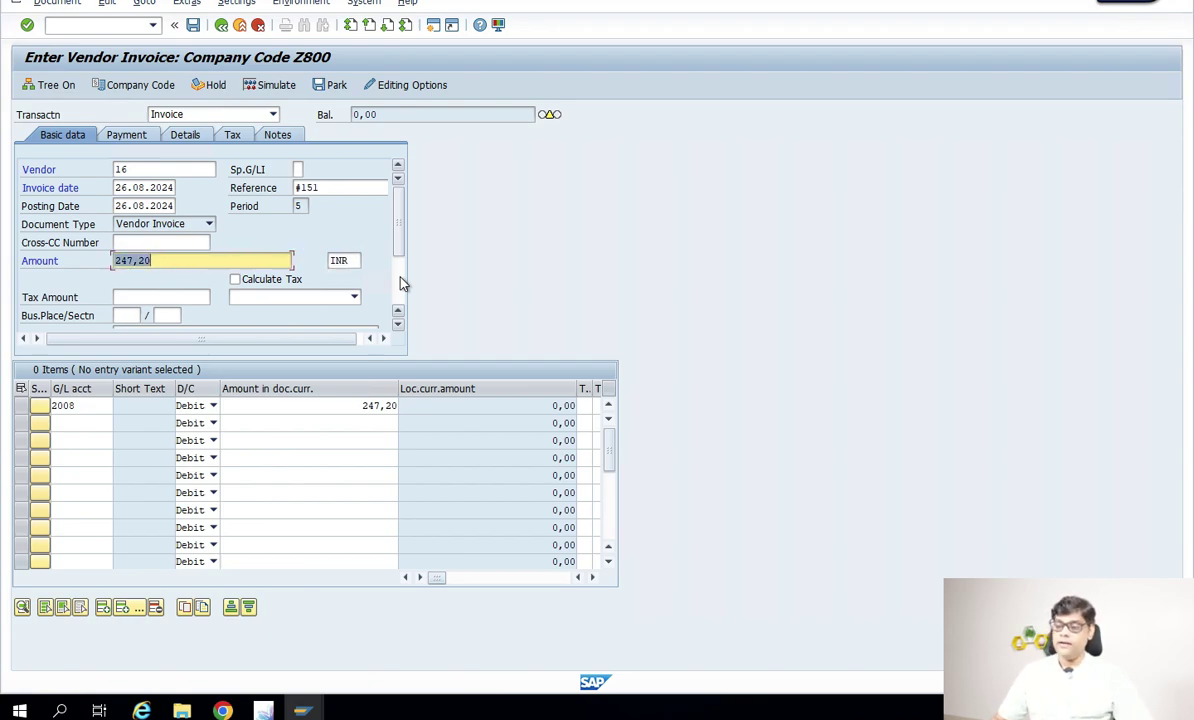
{"action": "key", "text": "Return"}
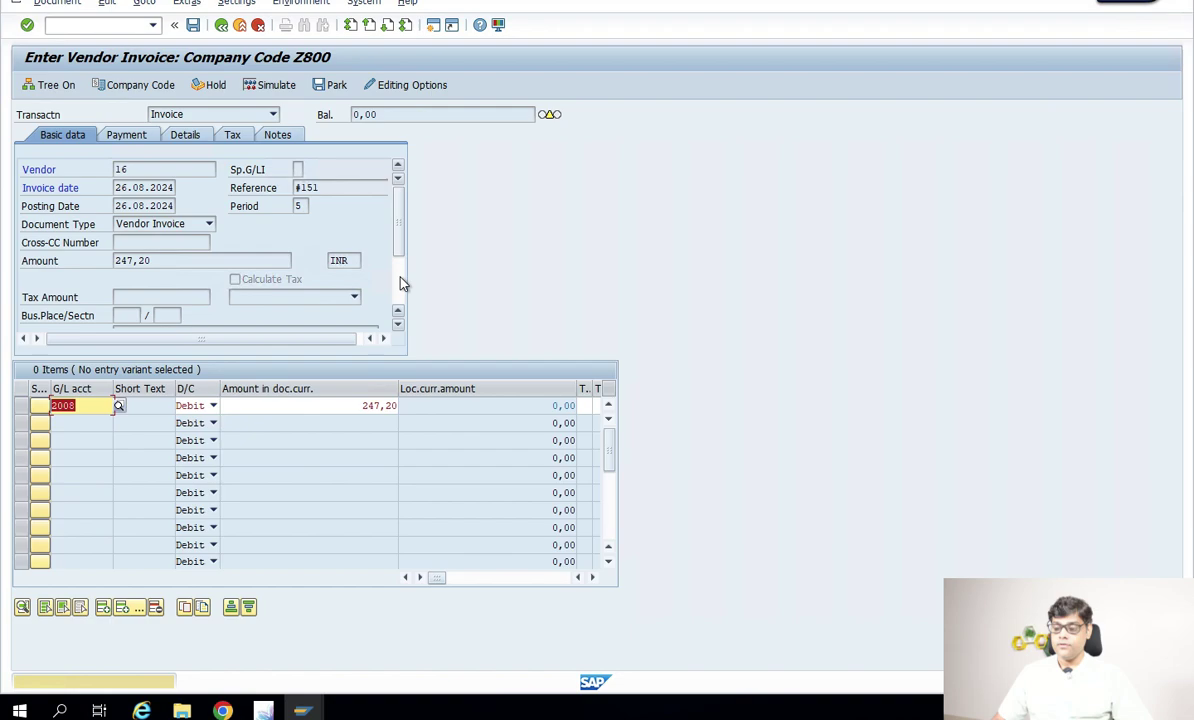
{"action": "key", "text": "Return"}
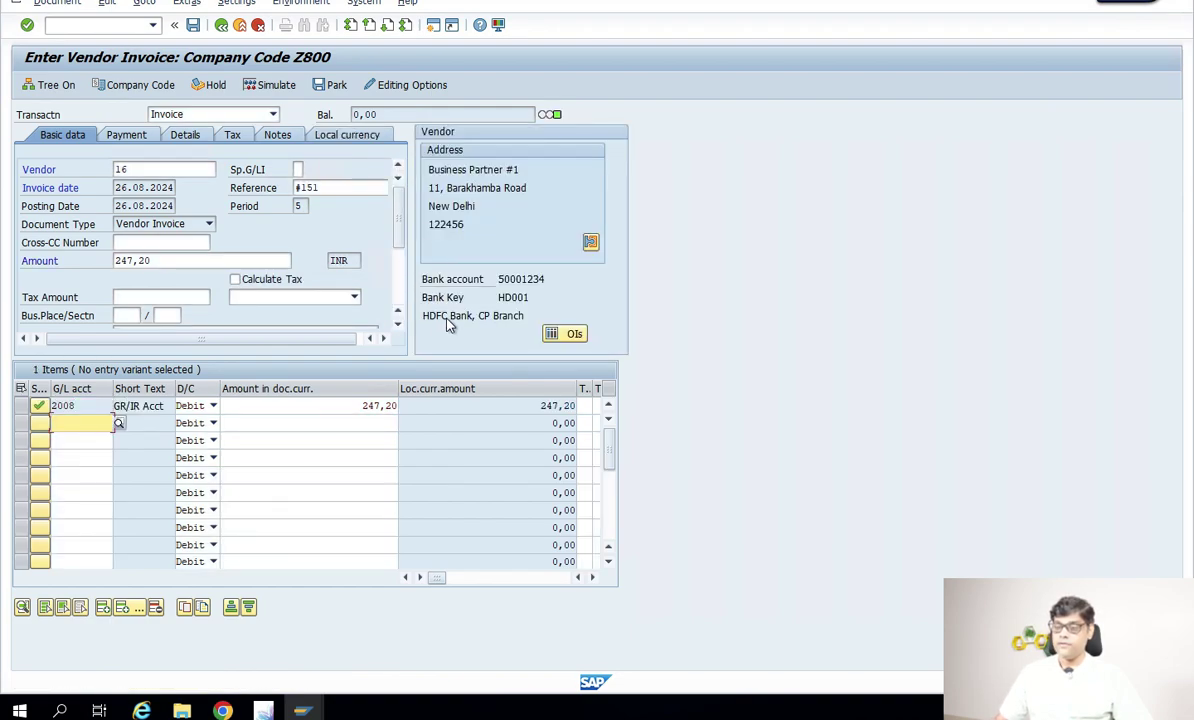
{"action": "left_click", "coordinate": [195, 25]}
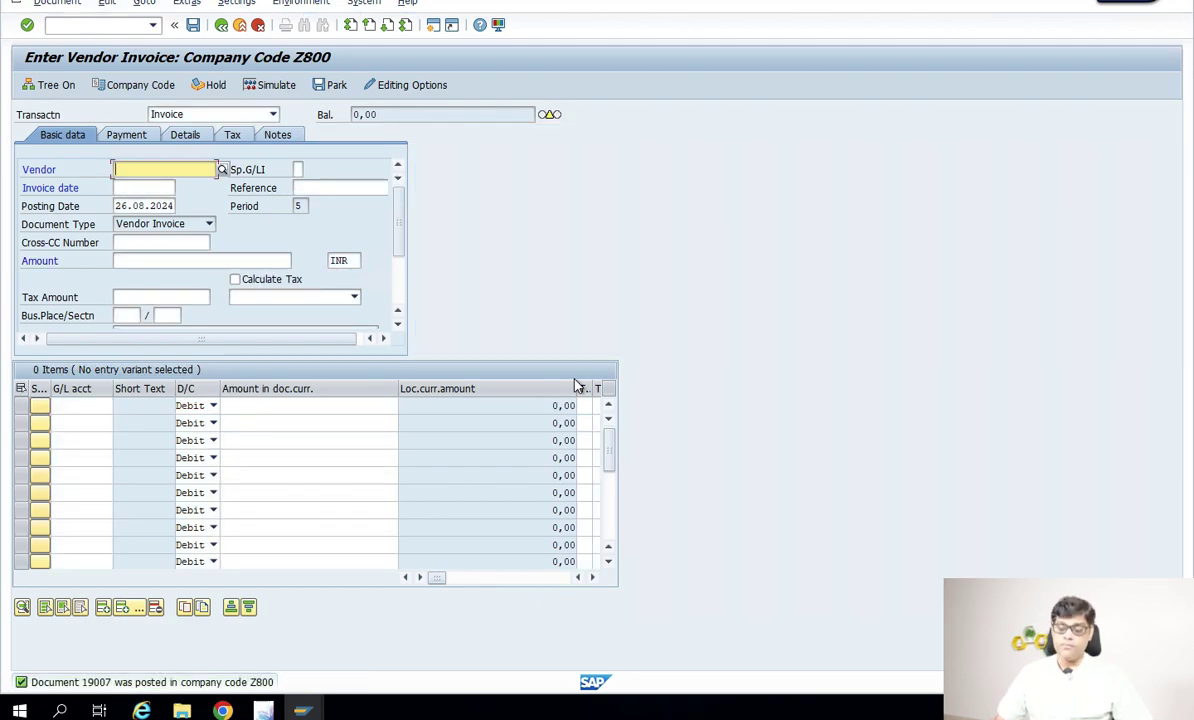
- Display vendor 16's two open items totalling 457,20 INR in the line item list
{"action": "left_click", "coordinate": [303, 710]}
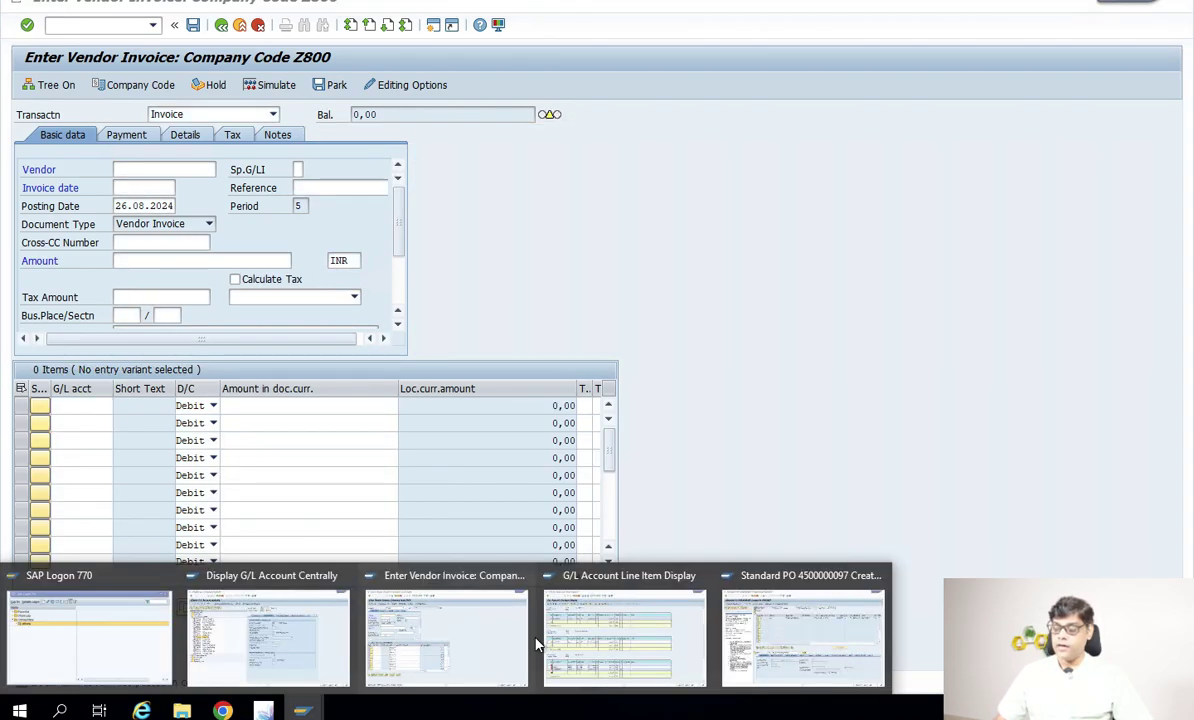
{"action": "left_click", "coordinate": [720, 640]}
{"action": "left_click", "coordinate": [28, 88]}
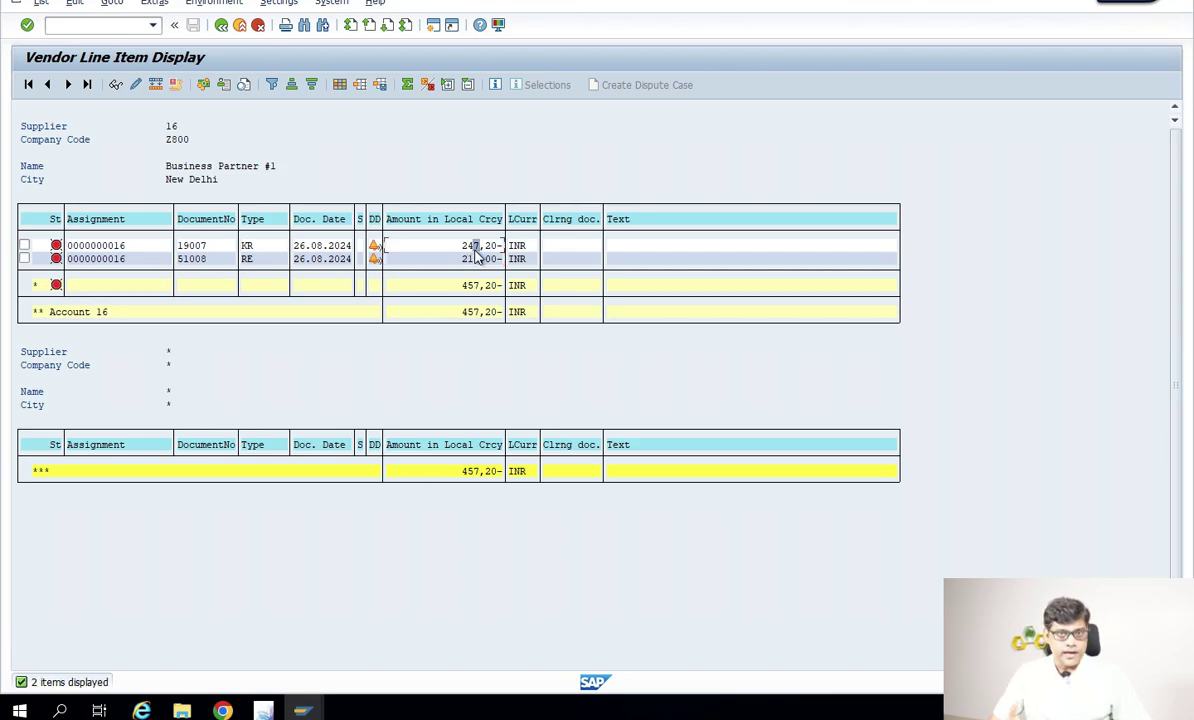
- Exit SAP's full screen and bring the Keynote Blog-MM slide back
{"action": "mouse_move", "coordinate": [6, 4]}
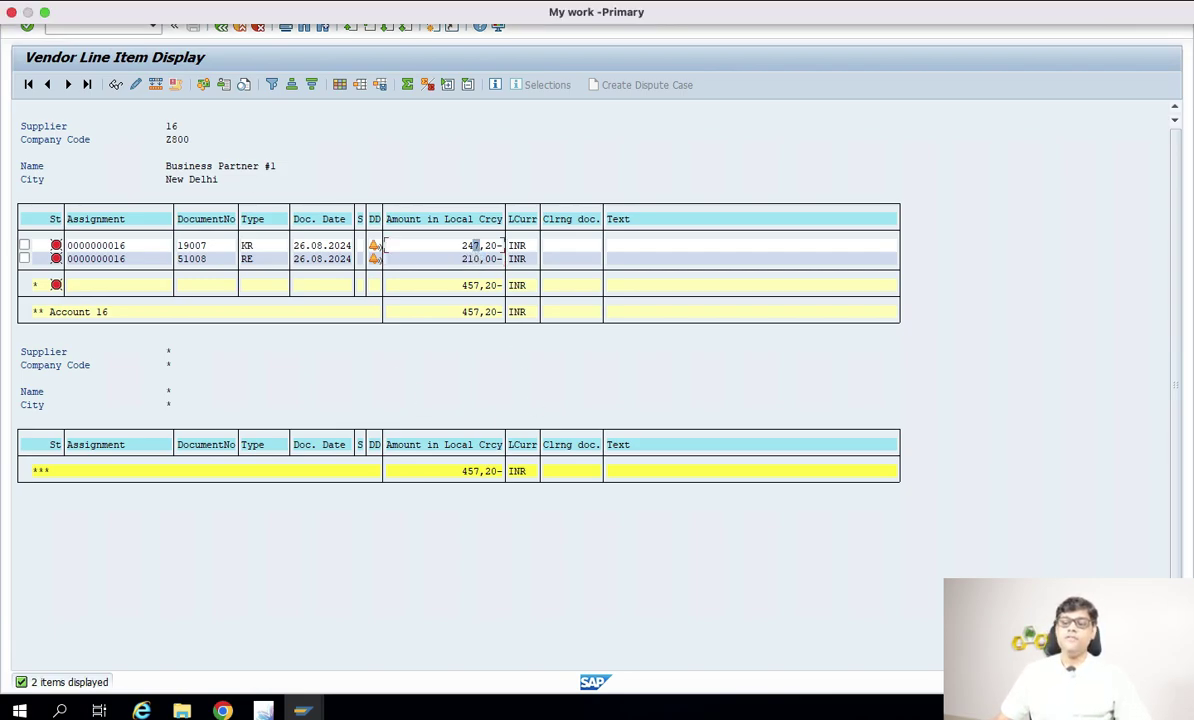
{"action": "left_click", "coordinate": [44, 14]}
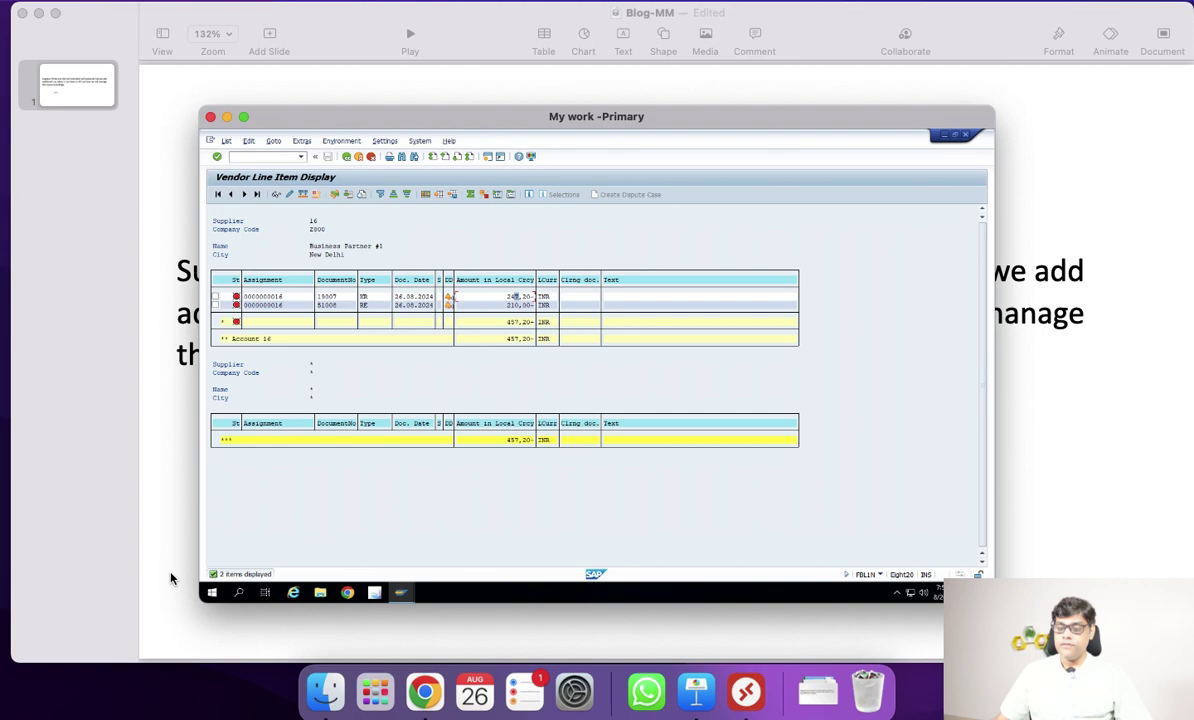
{"action": "left_click", "coordinate": [185, 525]}
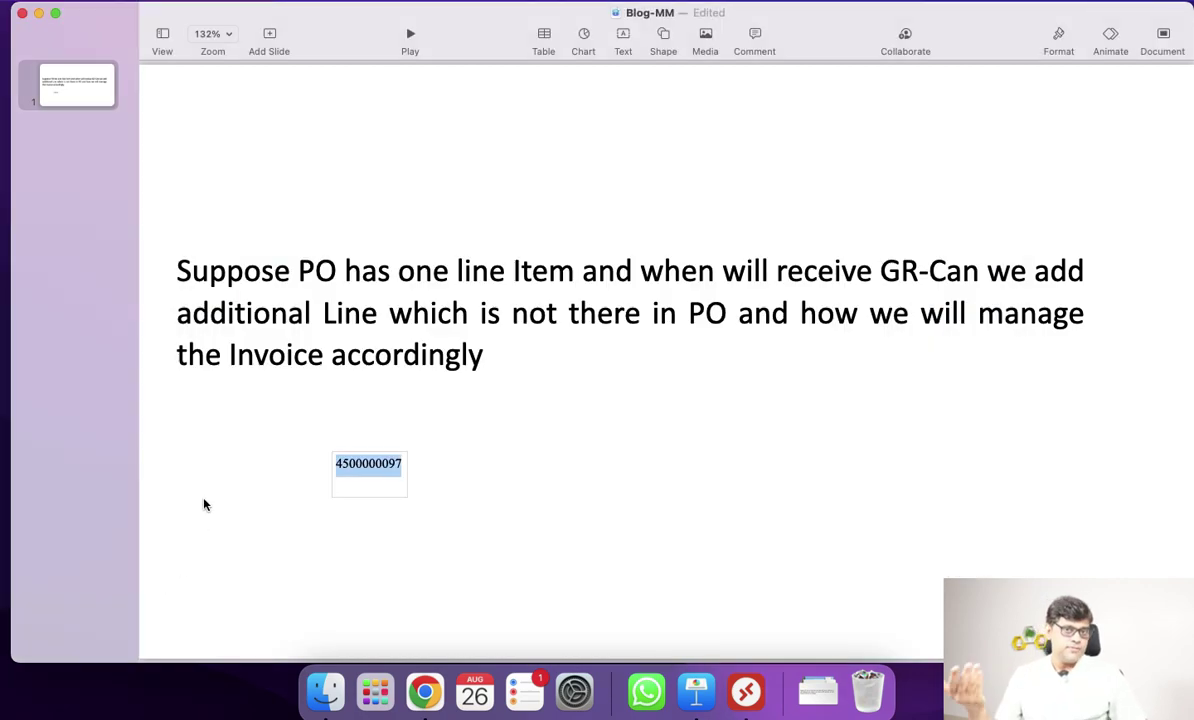